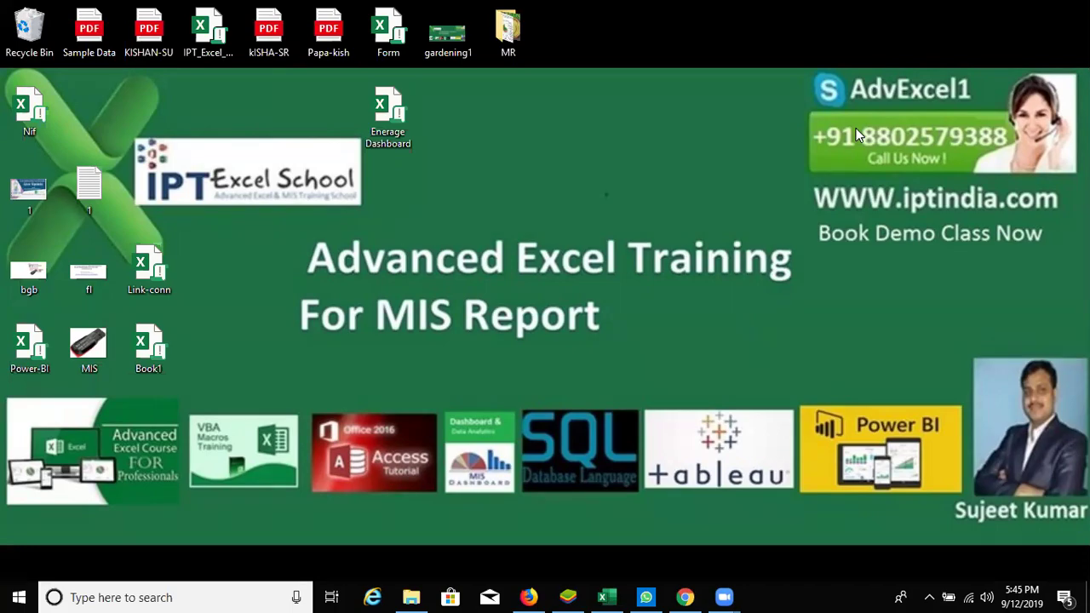
Move below the employee table, start an =x entry there, and cancel it
{"action": "key", "text": "Down"}
{"action": "key", "text": "Down"}
{"action": "key", "text": "Down"}
{"action": "key", "text": "Down"}
{"action": "type", "text": "=x"}
{"action": "key", "text": "Escape"}
{"action": "key", "text": "Escape"}
{"action": "key", "text": "Down"}
{"action": "key", "text": "Down"}
{"action": "key", "text": "Down"}
Move up into the table's header row and across to the Month header
{"action": "key", "text": "Left"}
{"action": "key", "text": "Left"}
{"action": "key", "text": "Up"}
{"action": "key", "text": "Up"}
{"action": "key", "text": "ctrl+Up"}
{"action": "key", "text": "ctrl+Up"}
{"action": "key", "text": "Left"}
{"action": "key", "text": "ctrl+Right"}
{"action": "key", "text": "Left"}
{"action": "key", "text": "Left"}
{"action": "key", "text": "Left"}
{"action": "key", "text": "Left"}
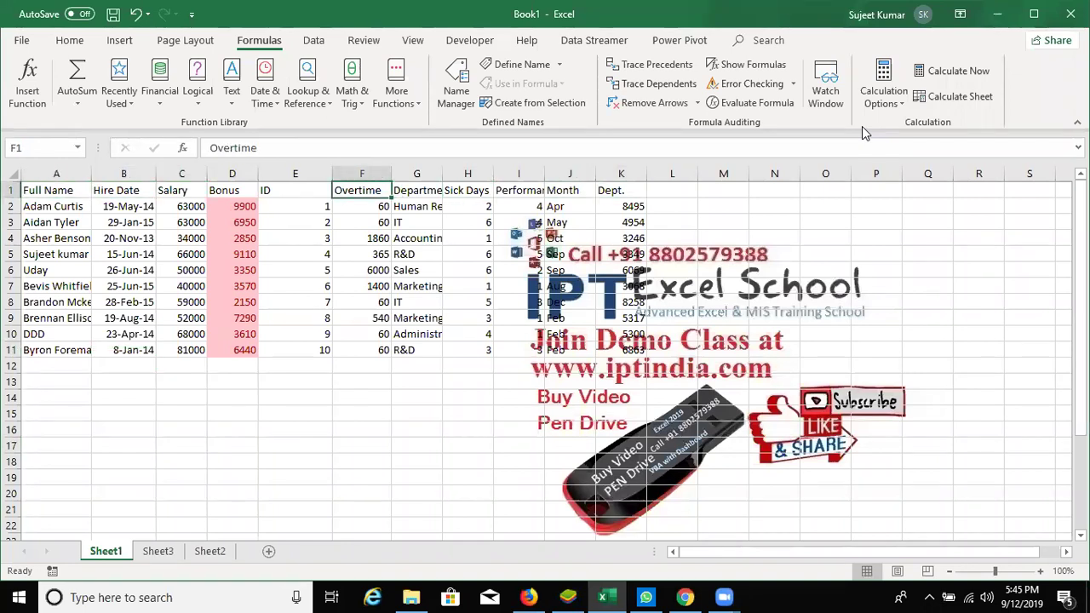
Select the whole ID column, then the whole Full Name column
{"action": "key", "text": "Left"}
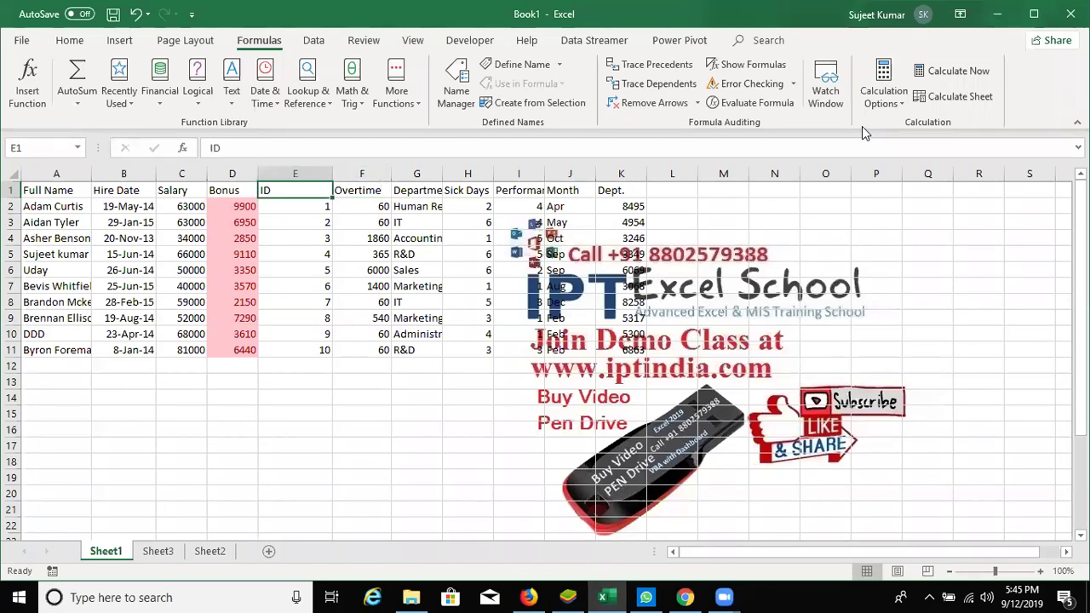
{"action": "key", "text": "ctrl+space"}
{"action": "key", "text": "Left"}
{"action": "key", "text": "Left"}
{"action": "key", "text": "Left"}
{"action": "key", "text": "Left"}
{"action": "key", "text": "ctrl+space"}
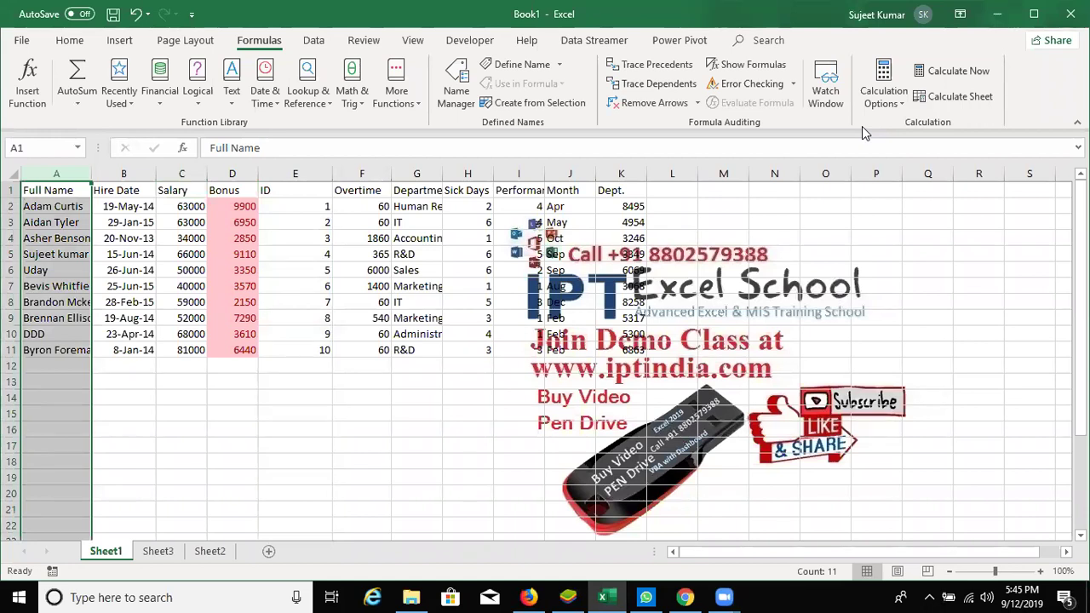
Enter the label ID in B15 with the value 5 beneath it
{"action": "left_click", "coordinate": [146, 413]}
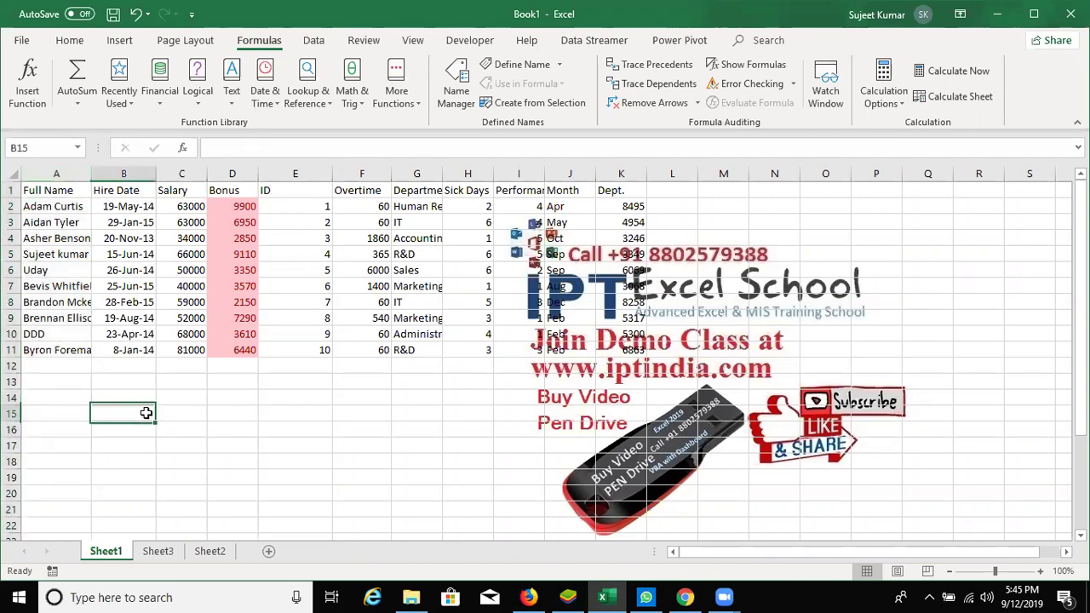
{"action": "type", "text": "ID"}
{"action": "key", "text": "Return"}
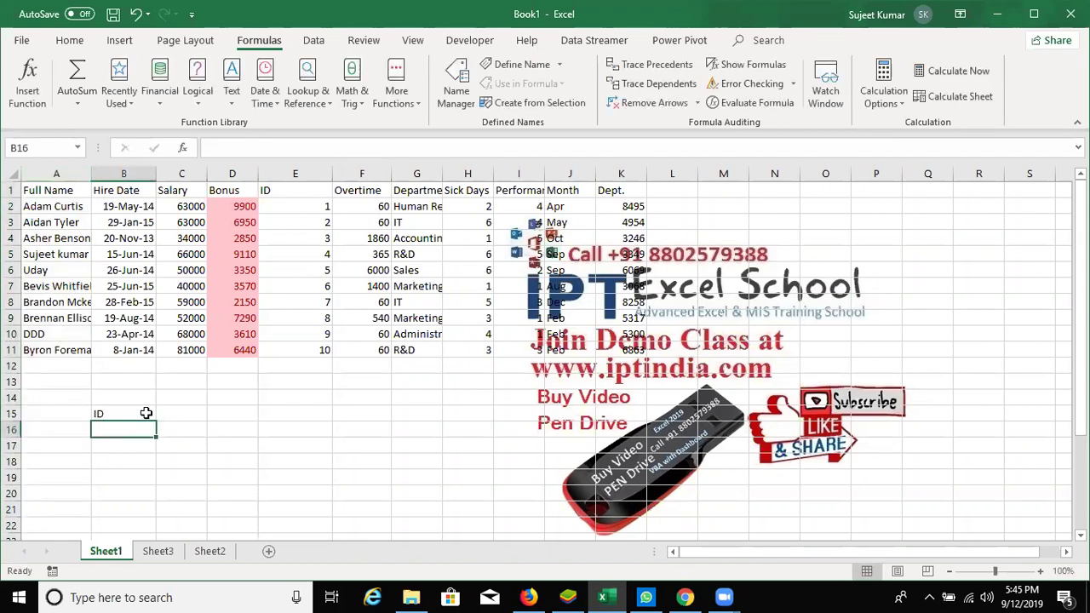
{"action": "type", "text": "5"}
{"action": "key", "text": "Tab"}
{"action": "key", "text": "Up"}
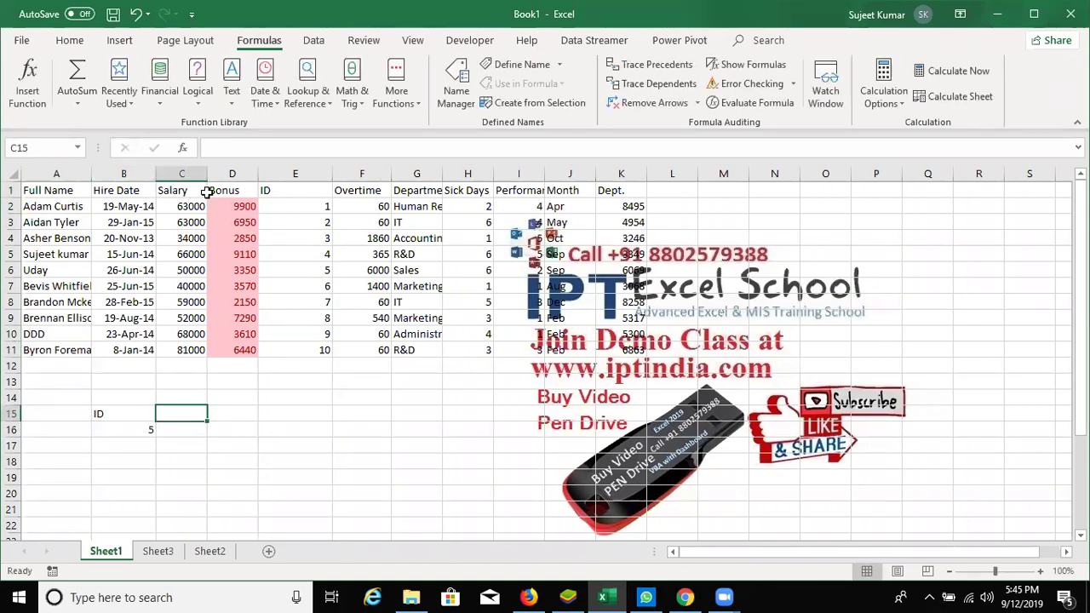
Select the header cells Full Name through Bonus, then Overtime through Dept
{"action": "left_click", "coordinate": [234, 195]}
{"action": "left_click_drag", "start_coordinate": [234, 194], "coordinate": [17, 190]}
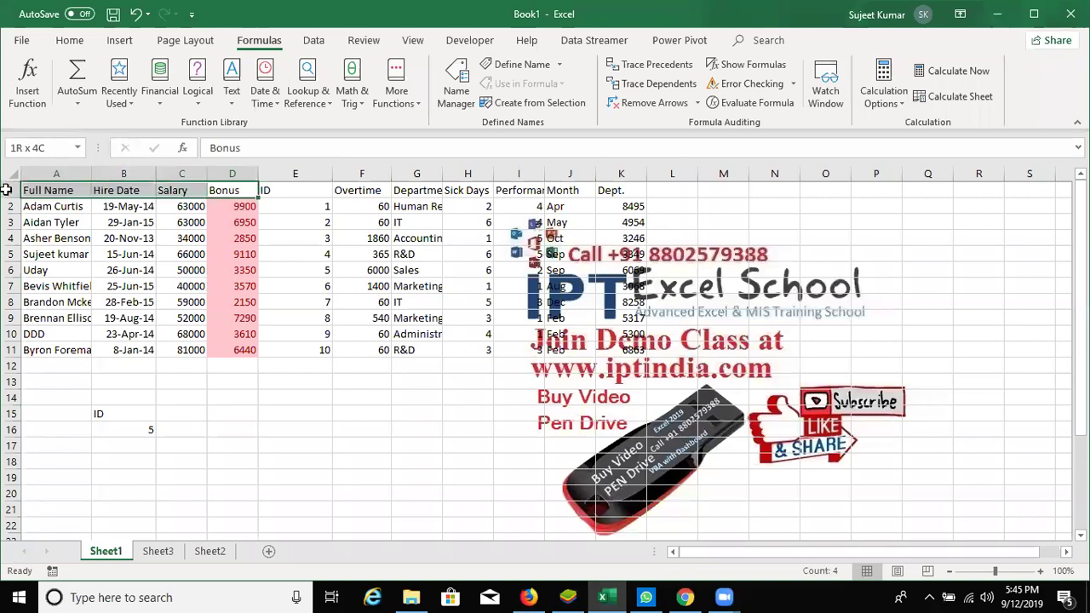
{"action": "left_click_drag", "start_coordinate": [372, 190], "coordinate": [602, 164]}
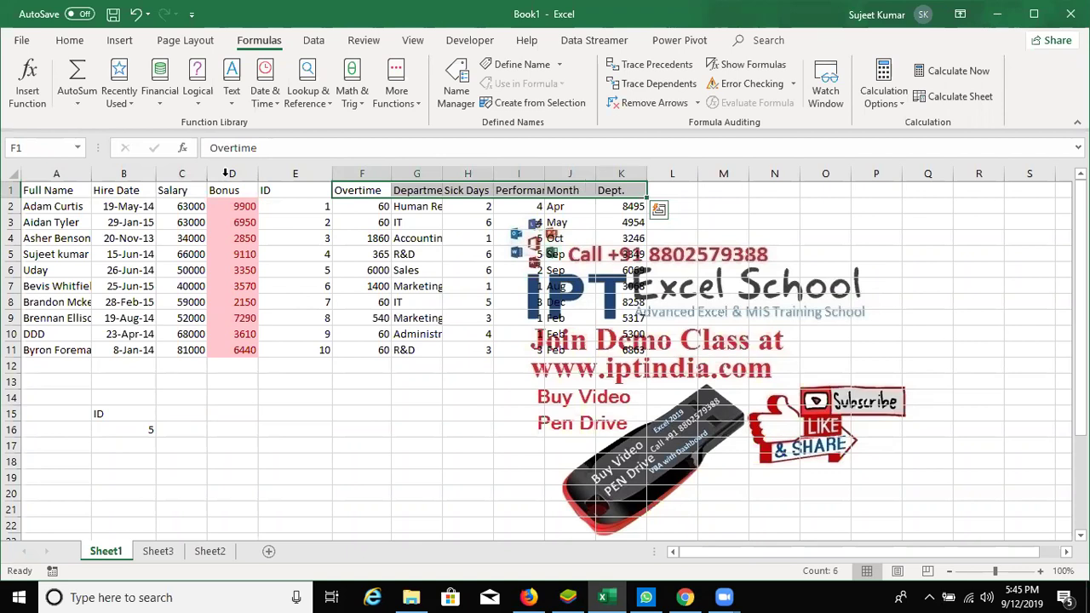
Type the label Salary into C15
{"action": "left_click", "coordinate": [193, 416]}
{"action": "type", "text": "Salary"}
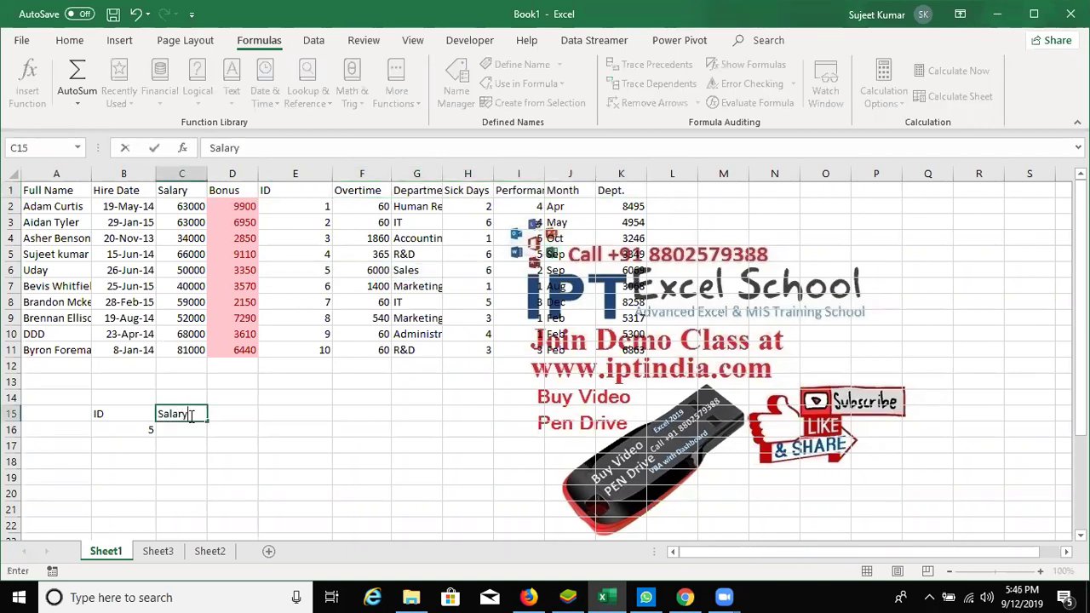
{"action": "key", "text": "Return"}
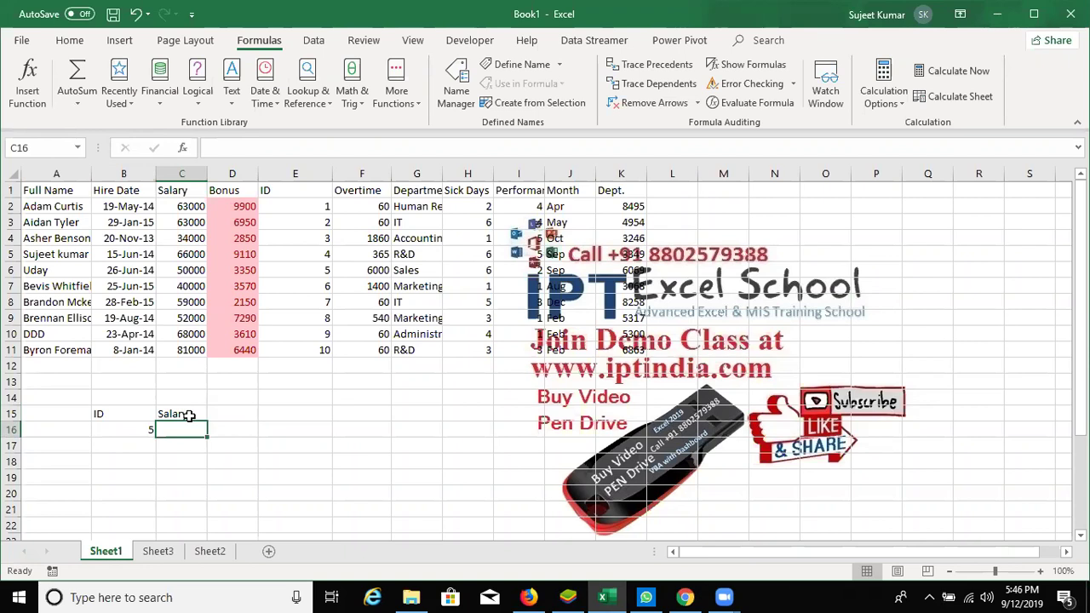
Enter the placeholder formula =x in C16 so it shows #NAME?
{"action": "type", "text": "="}
{"action": "type", "text": "x"}
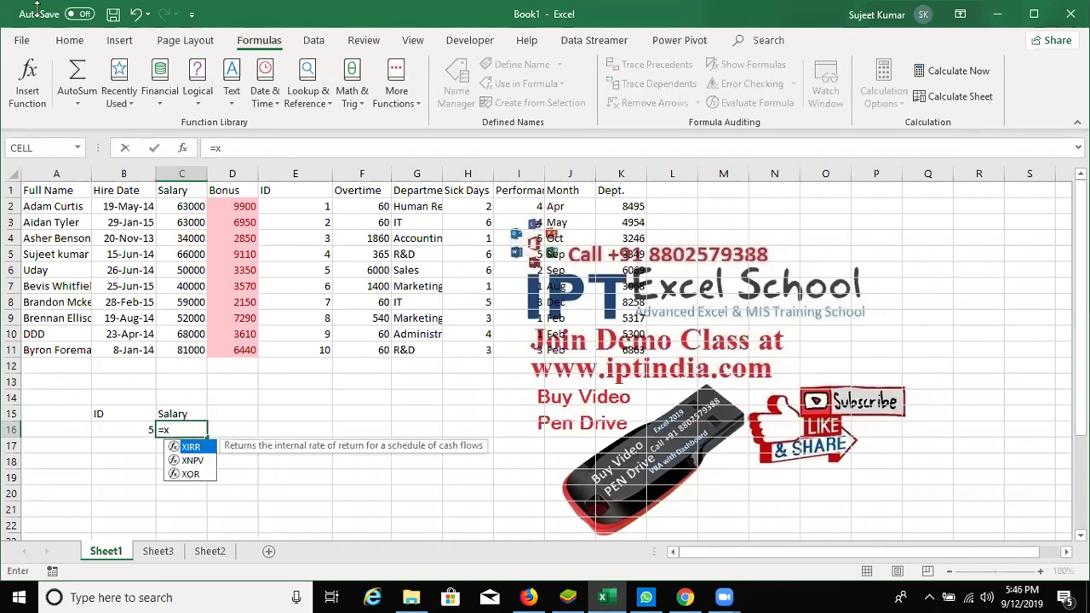
{"action": "key", "text": "Escape"}
{"action": "key", "text": "Return"}
Open the File info page and the Options window, then close them
{"action": "left_click", "coordinate": [22, 42]}
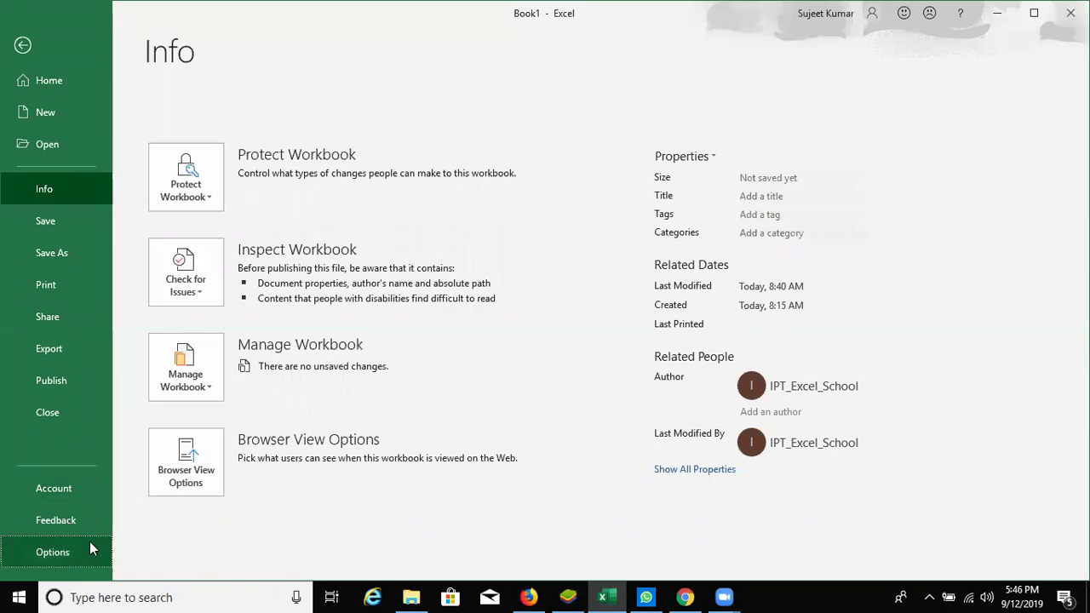
{"action": "key", "text": "Escape"}
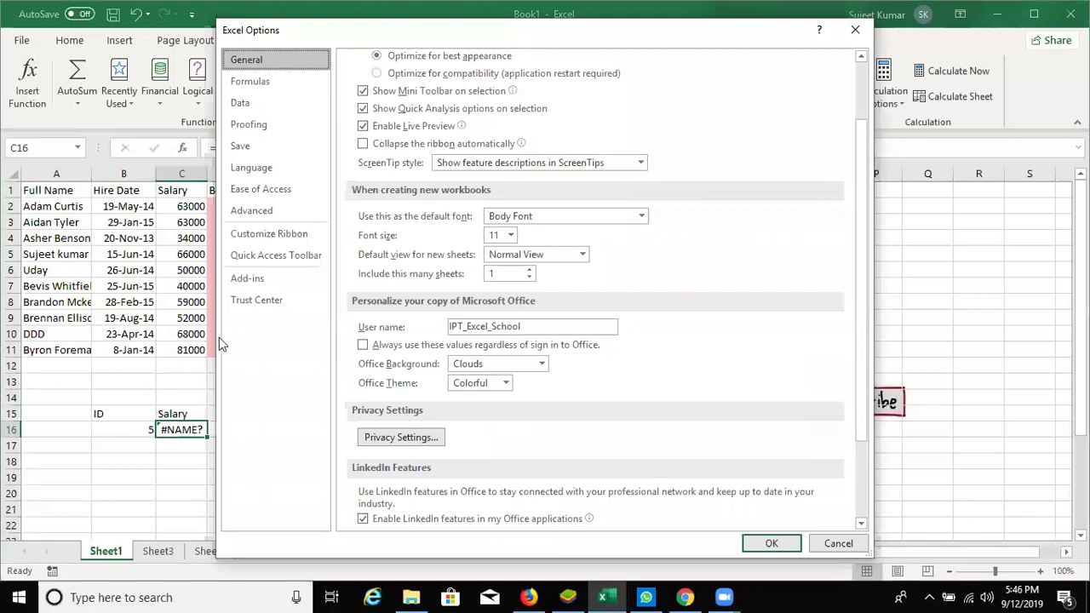
{"action": "key", "text": "Escape"}
View the Account page and step through Change License, then return to the sheet
{"action": "left_click", "coordinate": [20, 42]}
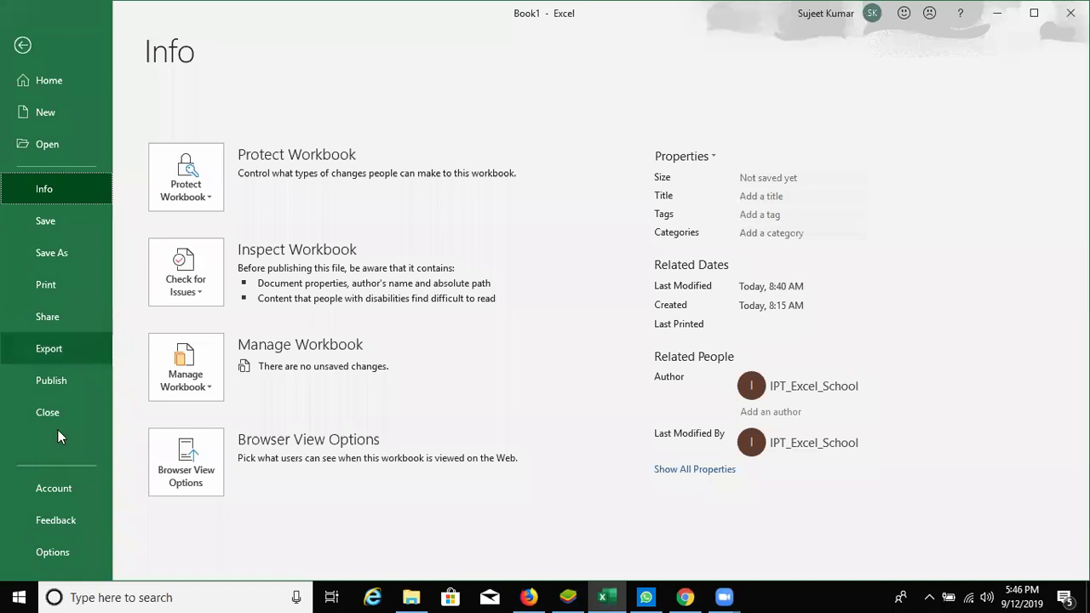
{"action": "left_click", "coordinate": [70, 489]}
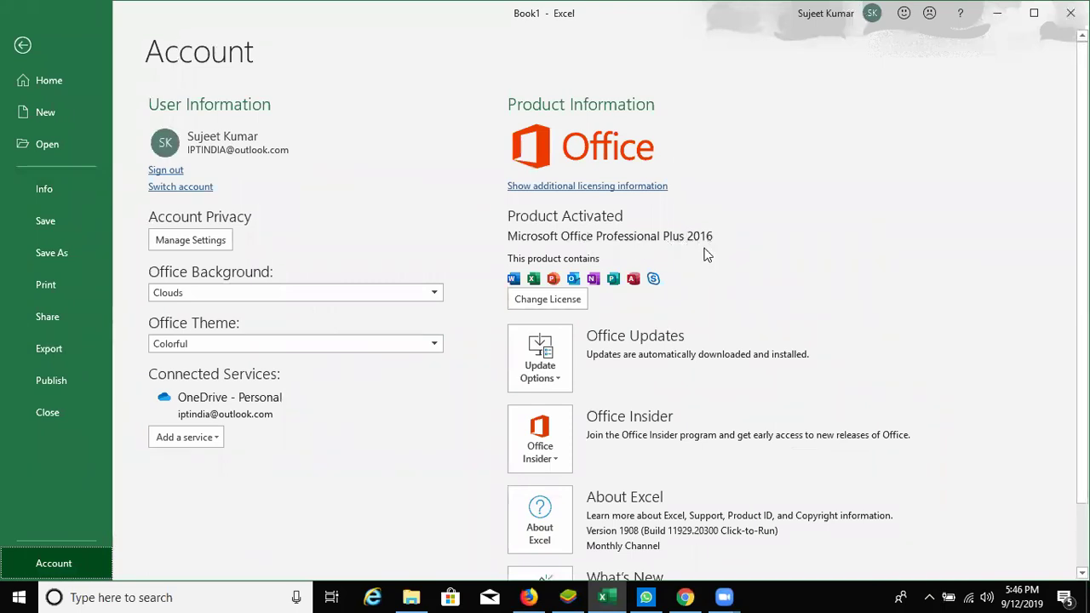
{"action": "left_click", "coordinate": [565, 305]}
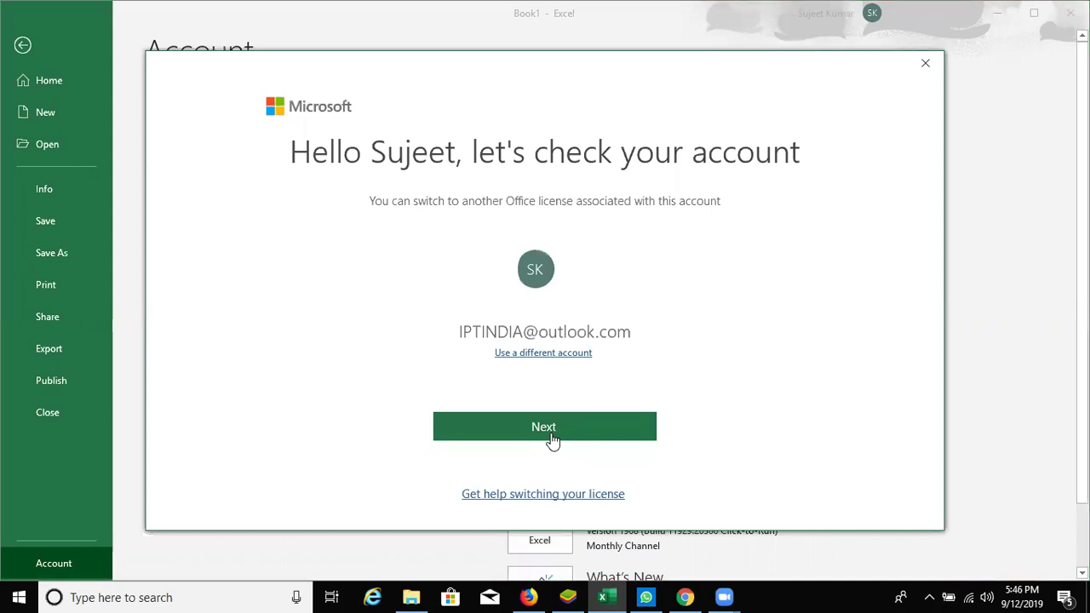
{"action": "left_click", "coordinate": [551, 437]}
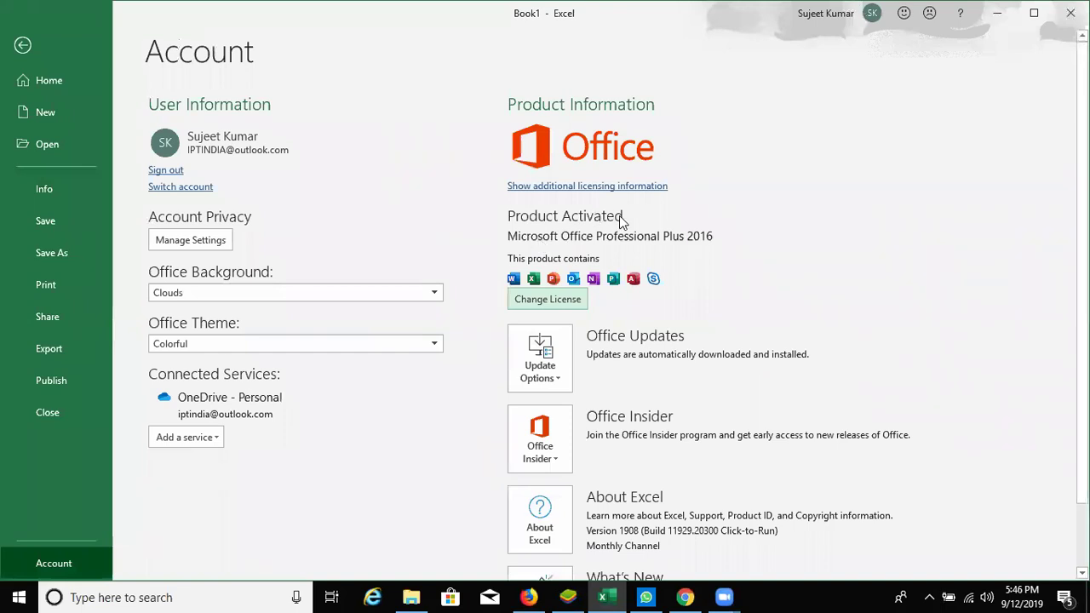
{"action": "left_click", "coordinate": [618, 189]}
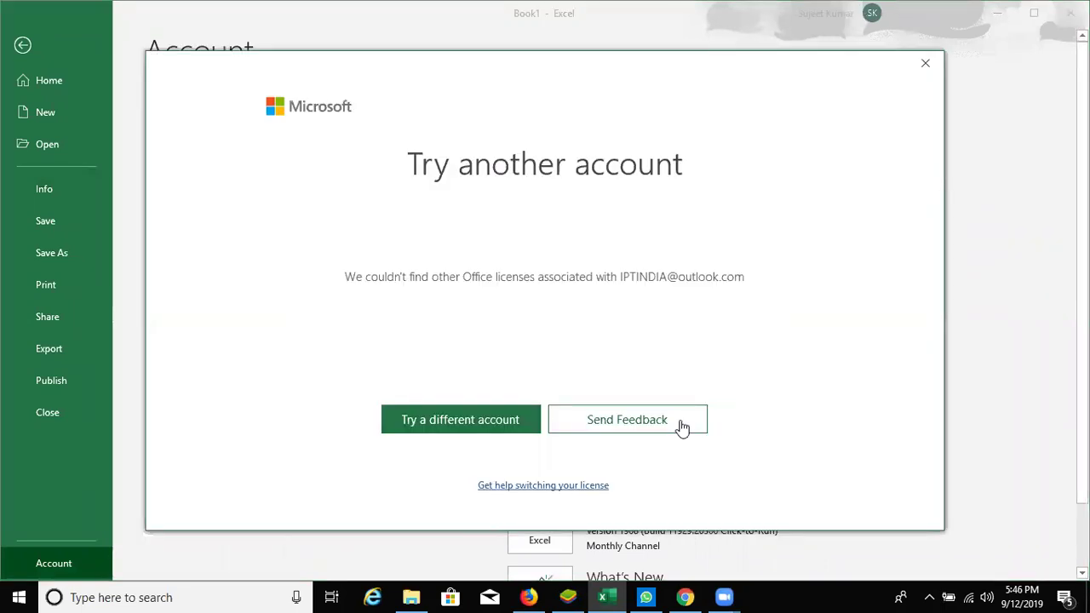
{"action": "left_click", "coordinate": [684, 425]}
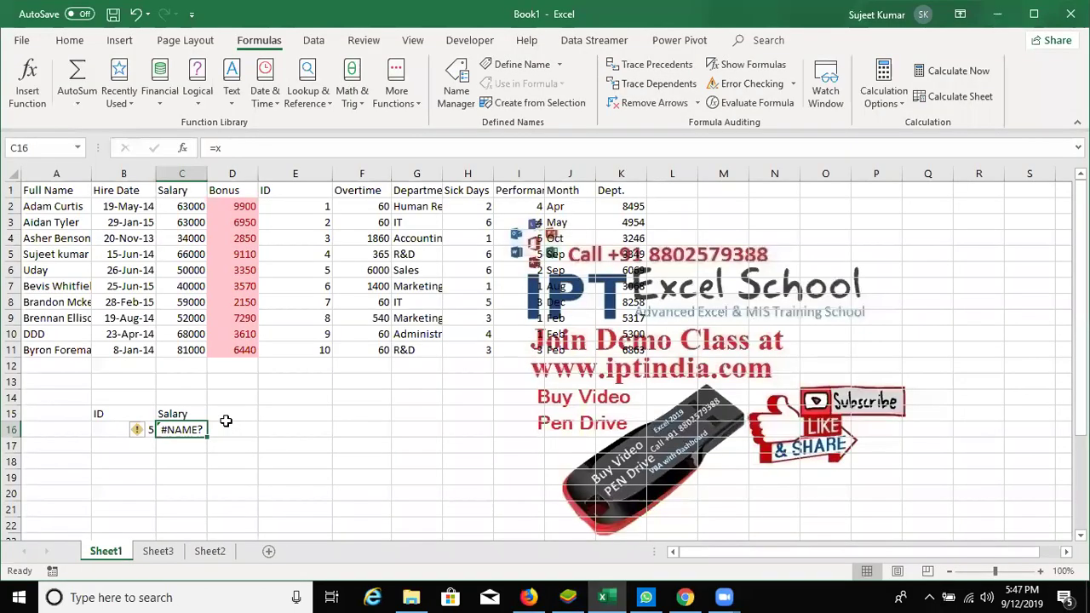
{"action": "left_click", "coordinate": [219, 400]}
{"action": "left_click", "coordinate": [345, 399]}
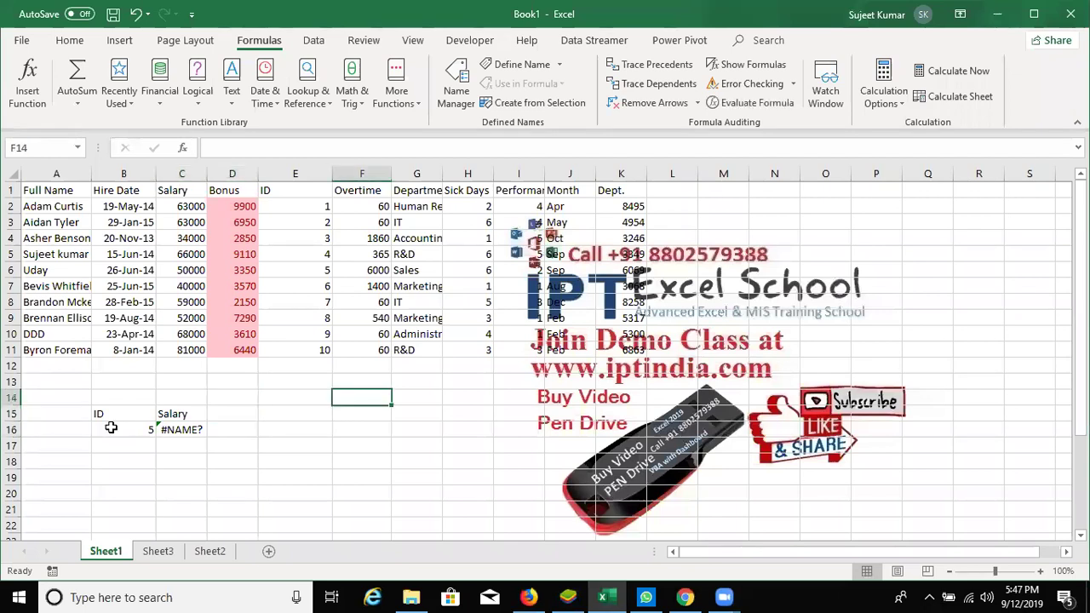
Clear the #NAME? formula from C16
{"action": "left_click", "coordinate": [180, 432]}
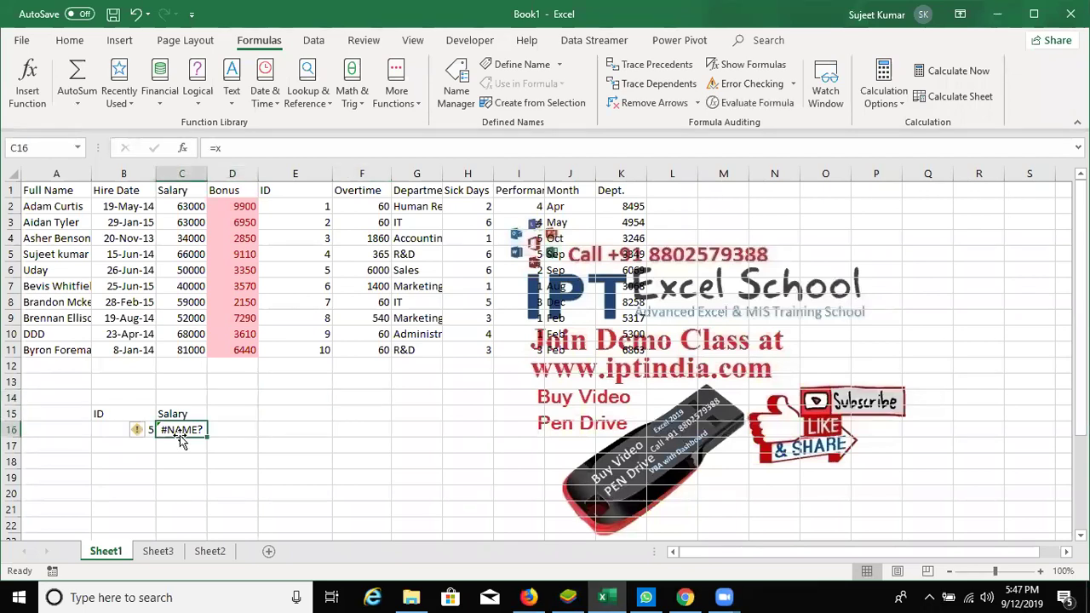
{"action": "key", "text": "Delete"}
{"action": "key", "text": "Return"}
Enter =MATCH(B16,E1:E11,0) in C17, returning 6 for ID 5
{"action": "type", "text": "="}
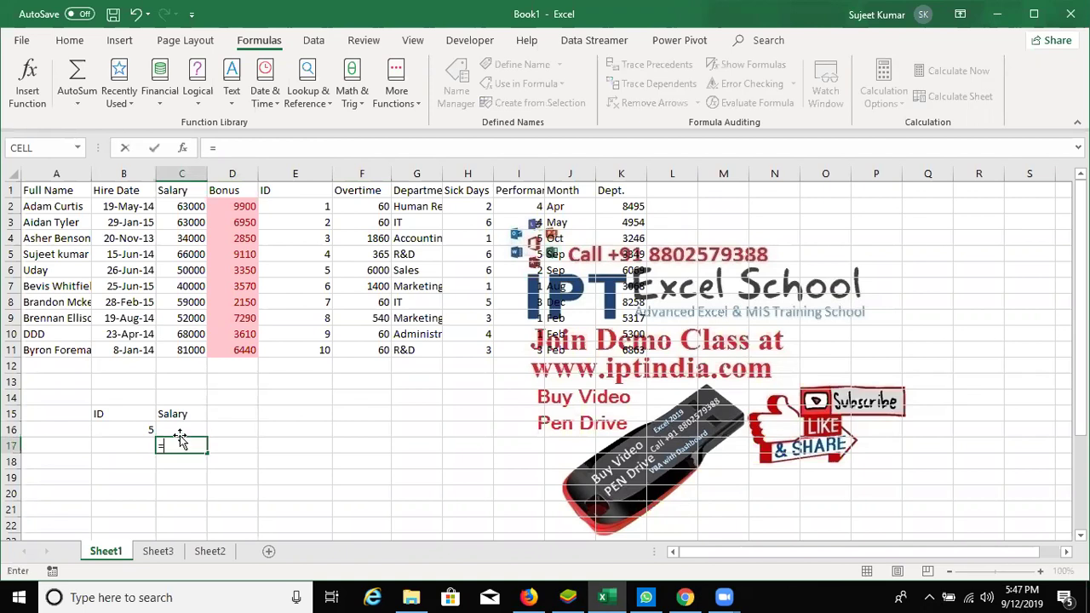
{"action": "type", "text": "mat"}
{"action": "key", "text": "Tab"}
{"action": "key", "text": "Left"}
{"action": "key", "text": "Up"}
{"action": "type", "text": ","}
{"action": "left_click_drag", "start_coordinate": [296, 191], "coordinate": [301, 352]}
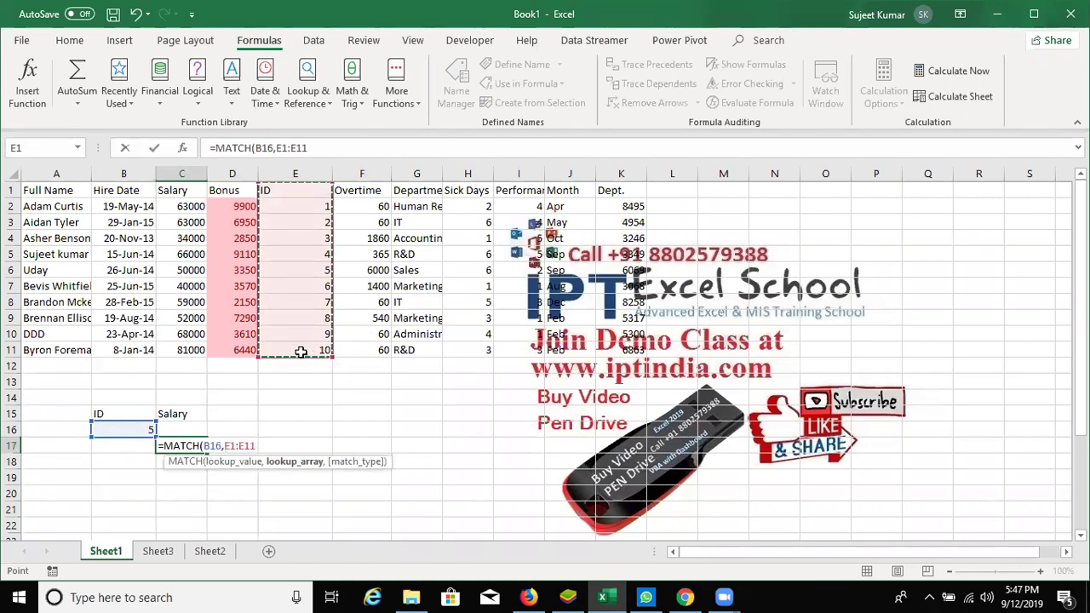
{"action": "type", "text": ","}
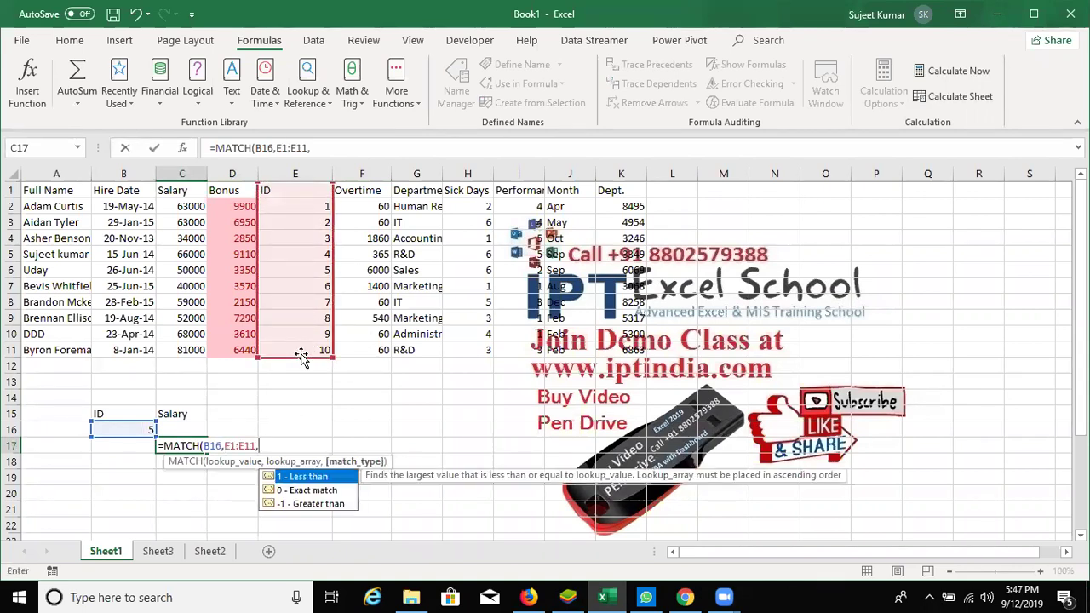
{"action": "type", "text": "0"}
{"action": "type", "text": ")"}
{"action": "key", "text": "ctrl+Return"}
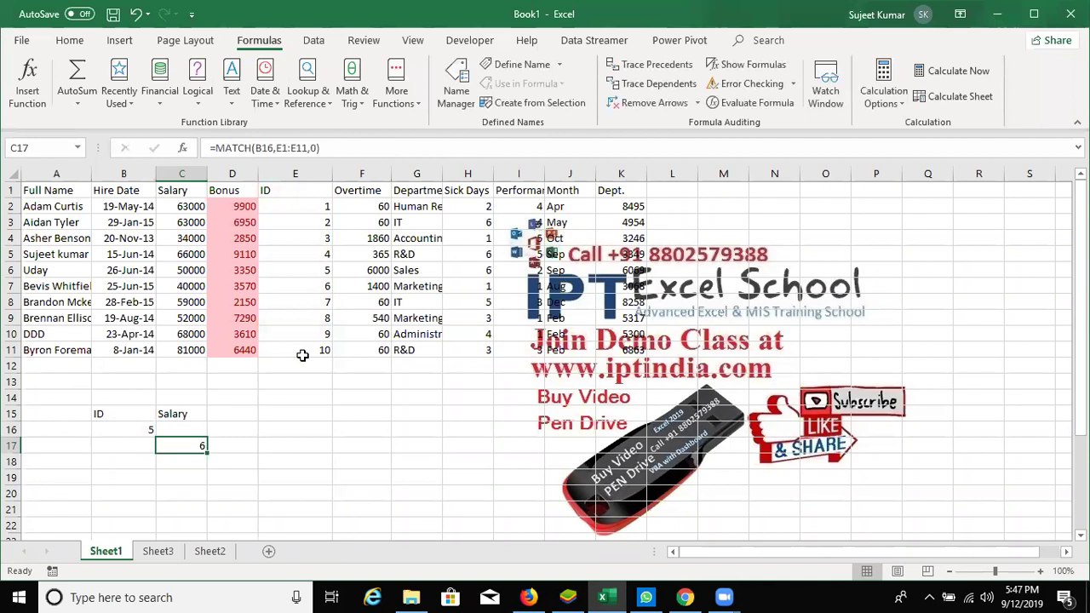
{"action": "left_click", "coordinate": [293, 191]}
Insert four blank rows above the employee table
{"action": "key", "text": "Down"}
{"action": "key", "text": "Down"}
{"action": "key", "text": "Down"}
{"action": "key", "text": "Down"}
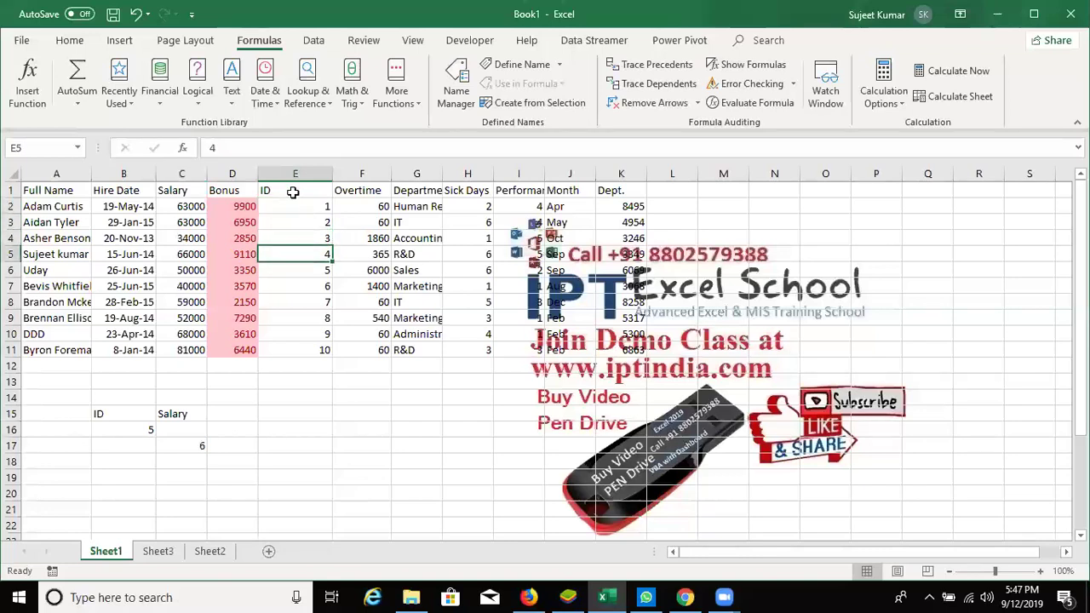
{"action": "key", "text": "Down"}
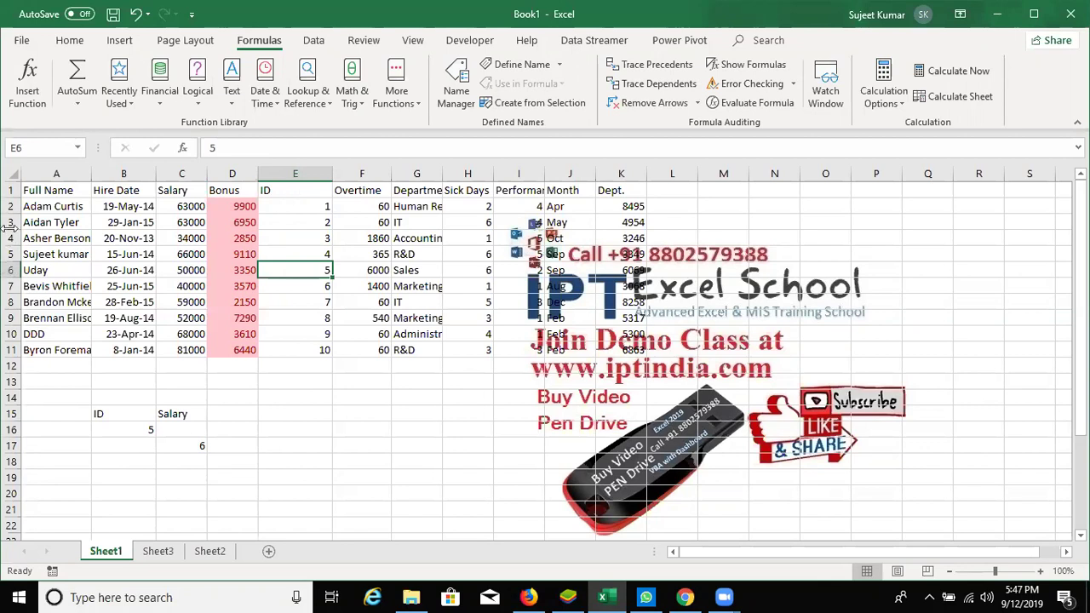
{"action": "left_click", "coordinate": [12, 190]}
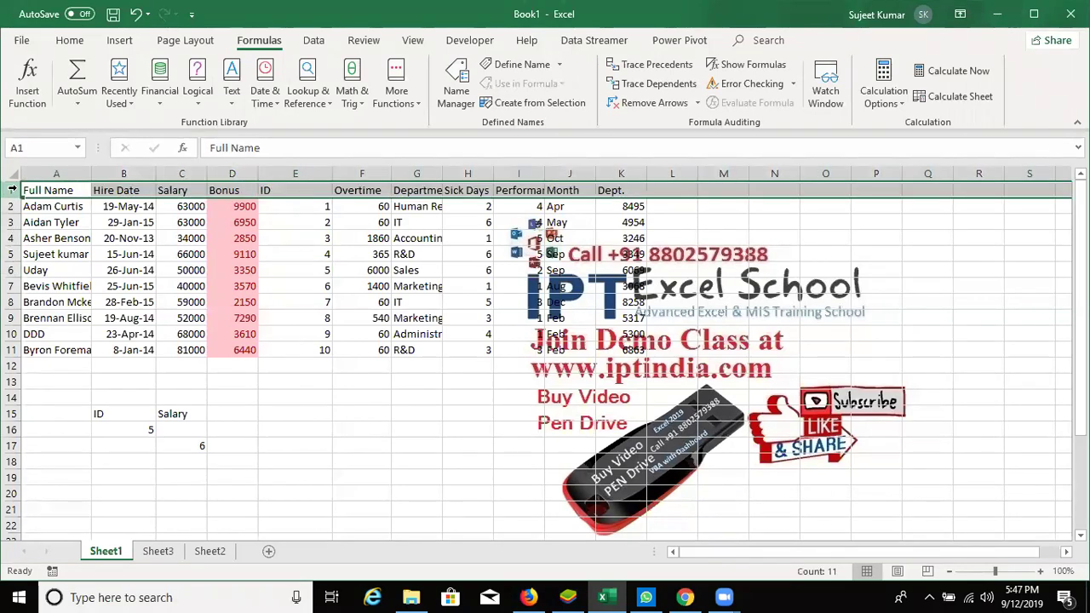
{"action": "key", "text": "ctrl+plus"}
{"action": "key", "text": "ctrl+plus"}
{"action": "key", "text": "ctrl+plus"}
{"action": "key", "text": "ctrl+plus"}
Check that the MATCH formula's references shifted with the inserted rows
{"action": "left_click", "coordinate": [169, 505]}
{"action": "left_click", "coordinate": [174, 500]}
{"action": "left_click", "coordinate": [173, 507]}
{"action": "double_click", "coordinate": [173, 507]}
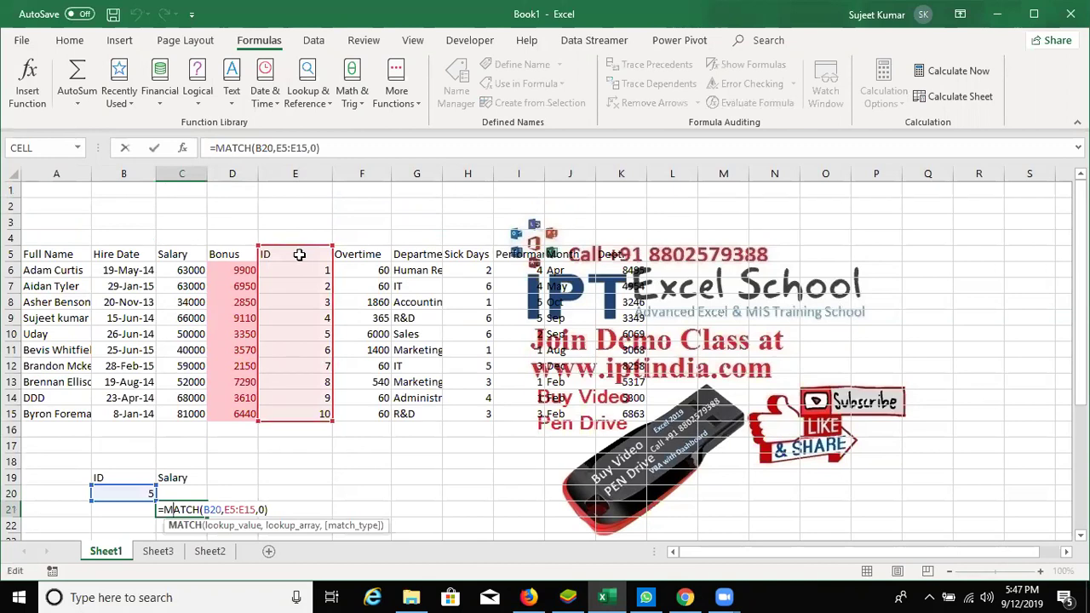
{"action": "key", "text": "ctrl+Return"}
Delete the four blank rows so the Full Name header returns to row 1
{"action": "left_click_drag", "start_coordinate": [9, 240], "coordinate": [9, 189]}
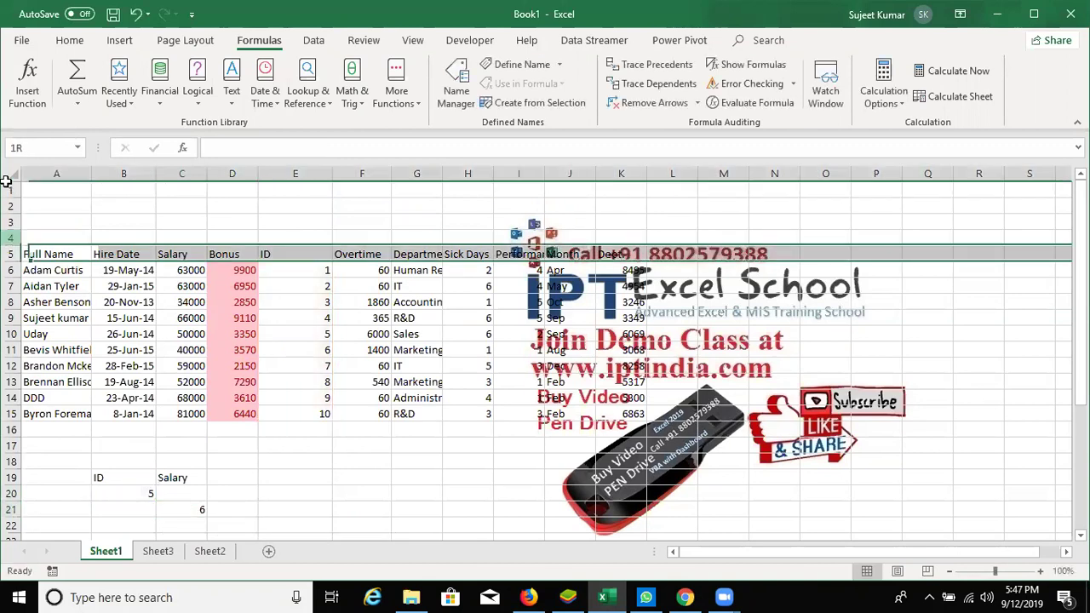
{"action": "key", "text": "ctrl+minus"}
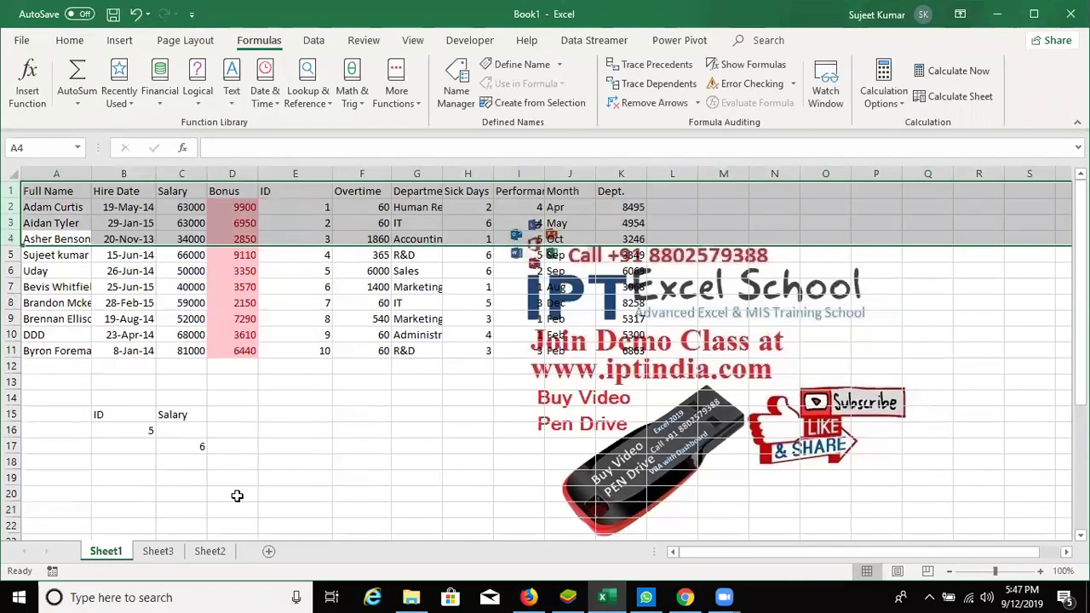
{"action": "left_click", "coordinate": [211, 434]}
{"action": "left_click", "coordinate": [189, 424]}
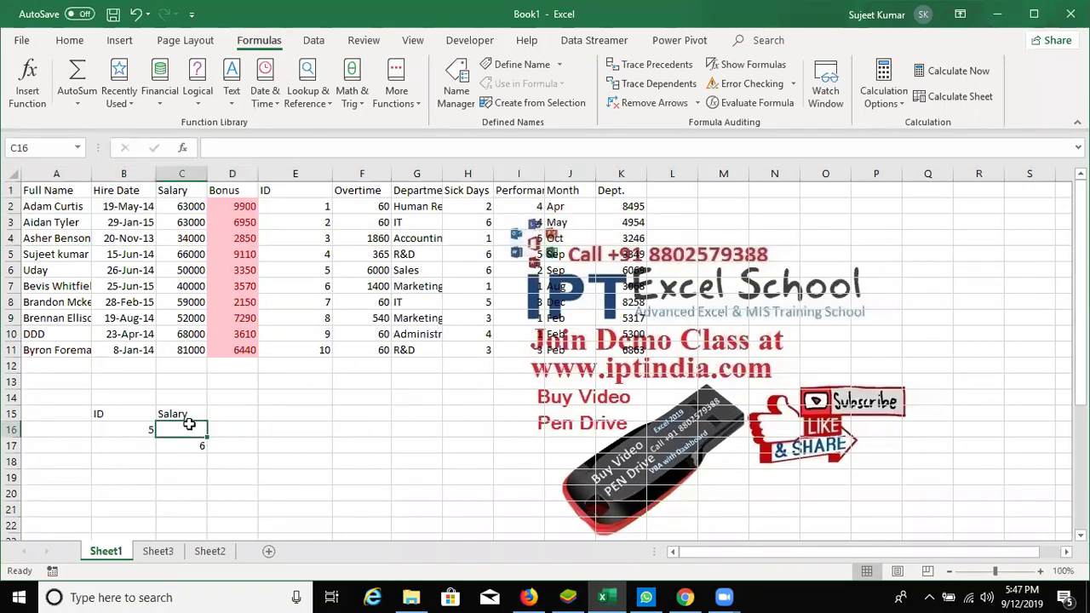
Change the lookup ID in B16 to 8
{"action": "key", "text": "Left"}
{"action": "type", "text": "8"}
{"action": "key", "text": "Return"}
{"action": "key", "text": "Right"}
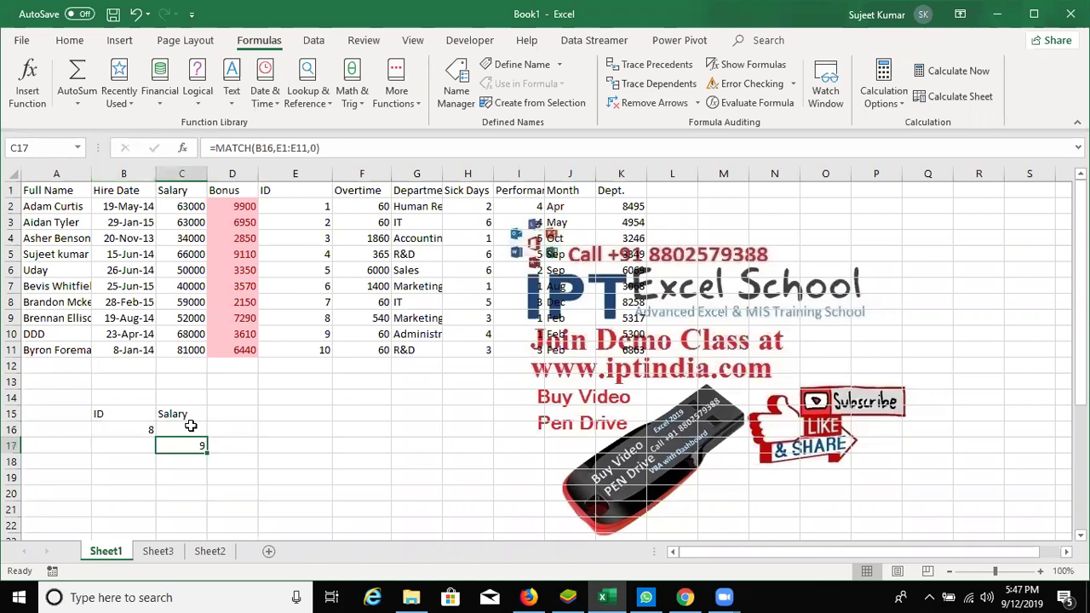
Inspect =MATCH(B16,E1:E11,0) in C17, now returning 9, then select C16
{"action": "left_click", "coordinate": [191, 426]}
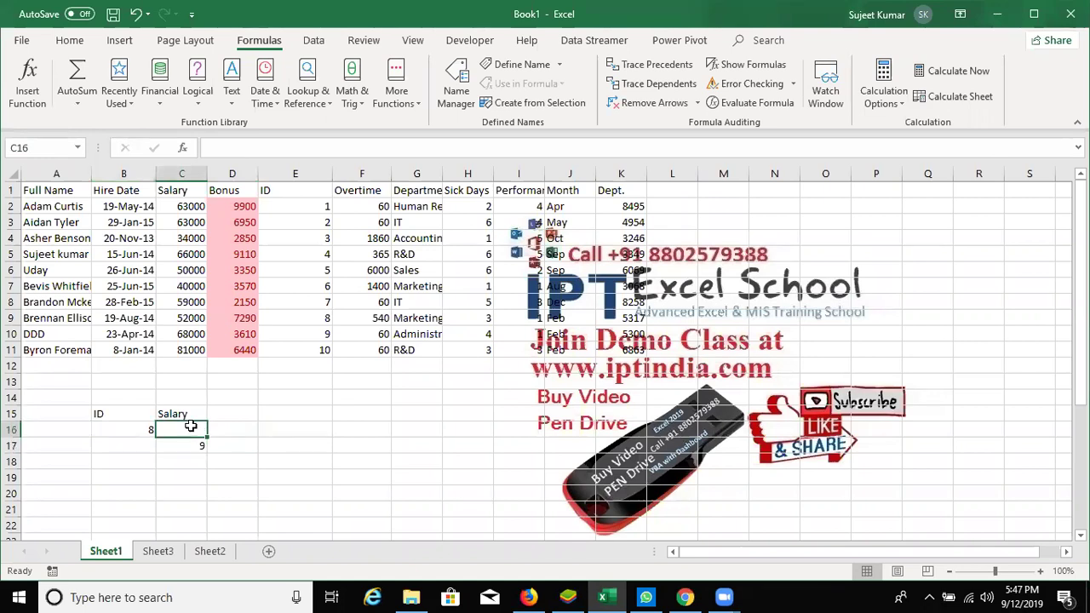
{"action": "key", "text": "Down"}
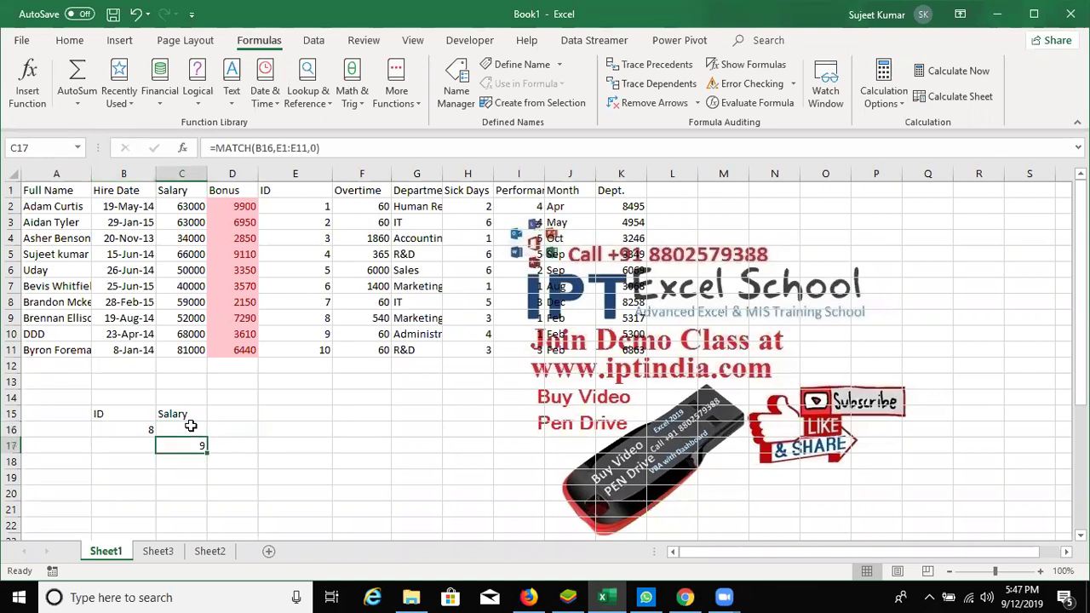
{"action": "key", "text": "F2"}
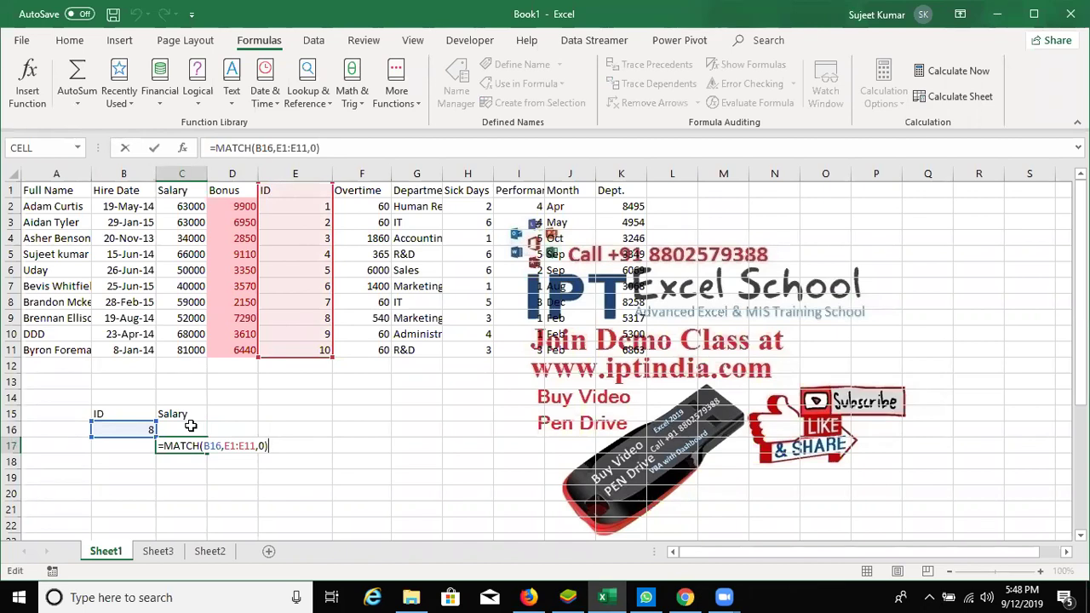
{"action": "key", "text": "ctrl+Return"}
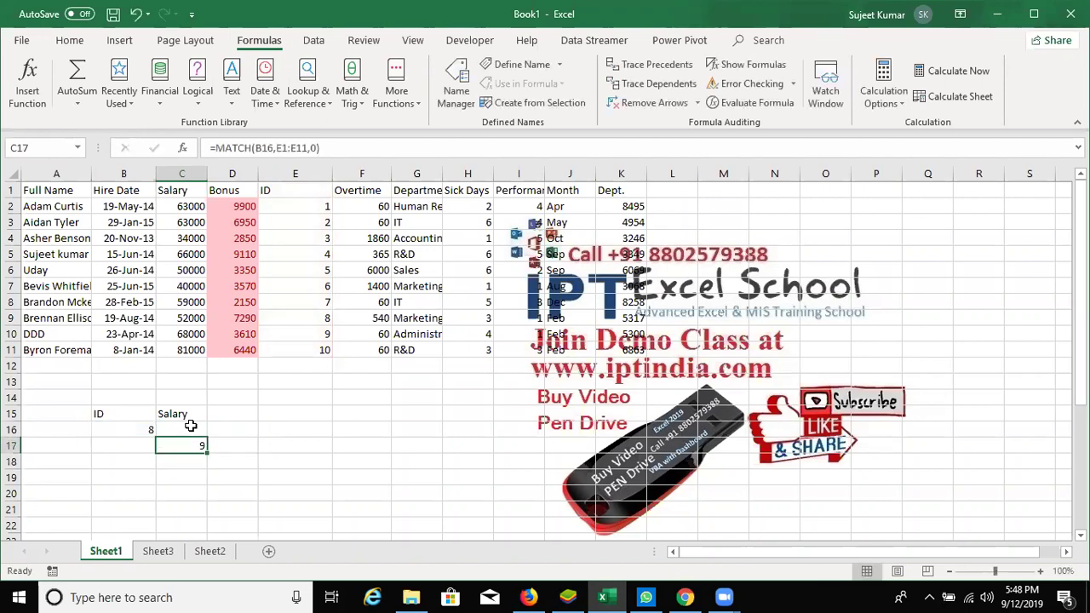
{"action": "left_click", "coordinate": [191, 426]}
{"action": "key", "text": "Down"}
{"action": "key", "text": "Left"}
{"action": "left_click", "coordinate": [191, 426]}
Enter =INDEX(A1:K11,2,1) in C16, returning the first employee's full name from A2
{"action": "type", "text": "="}
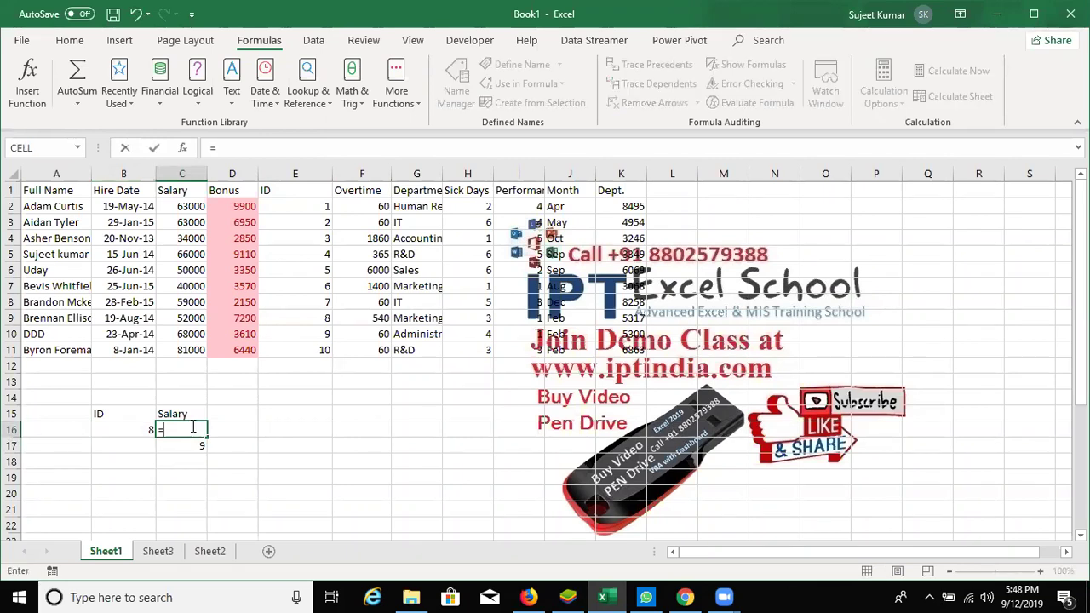
{"action": "type", "text": "v"}
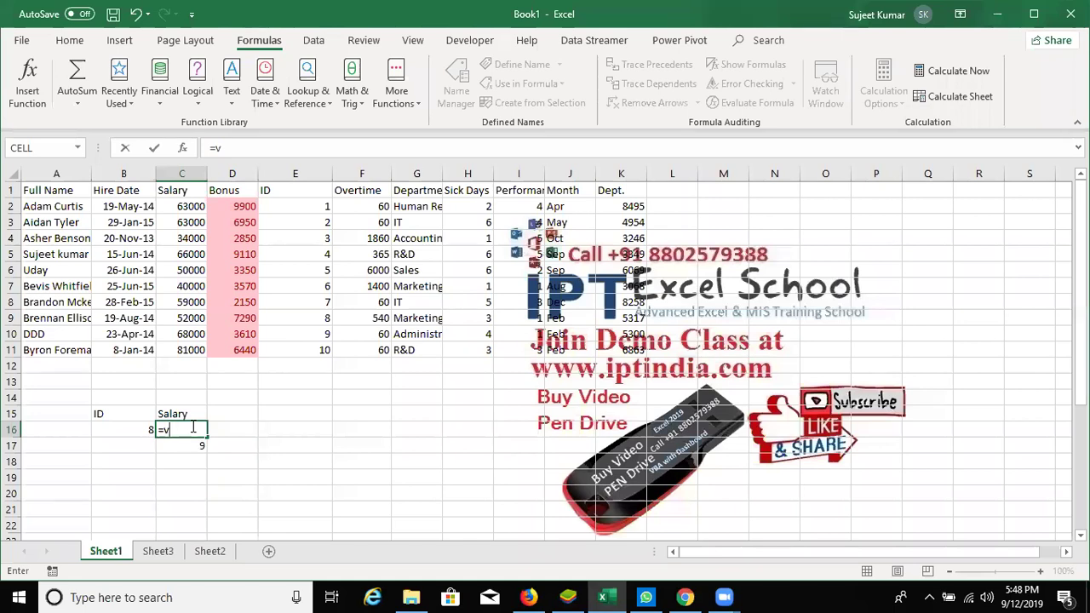
{"action": "key", "text": "BackSpace"}
{"action": "type", "text": "in"}
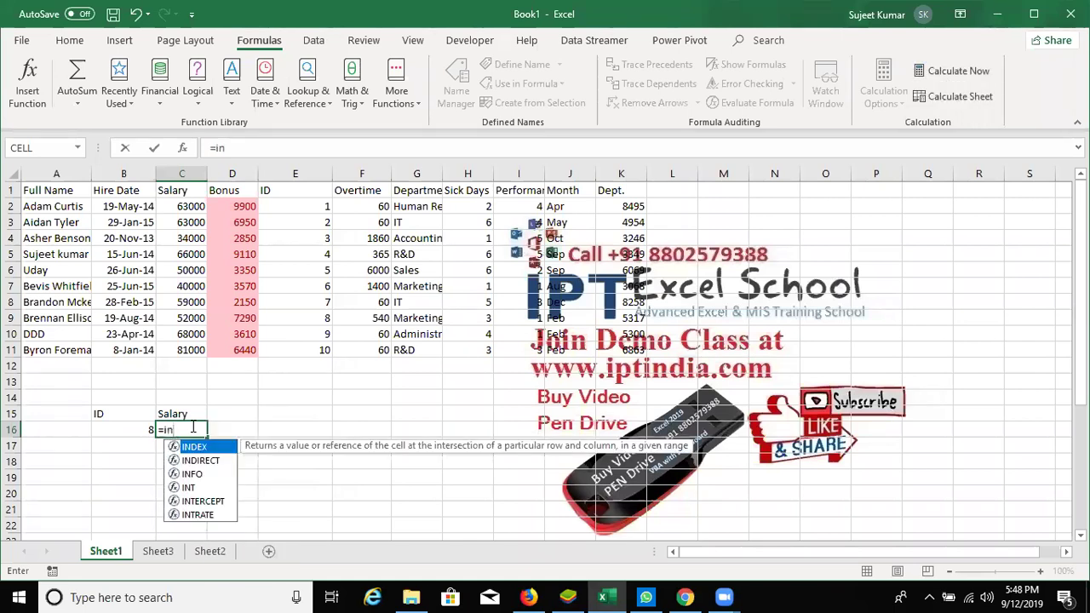
{"action": "key", "text": "Tab"}
{"action": "mouse_move", "coordinate": [81, 190]}
{"action": "left_mouse_down"}
{"action": "mouse_move", "coordinate": [673, 324]}
{"action": "mouse_move", "coordinate": [628, 350]}
{"action": "left_mouse_up"}
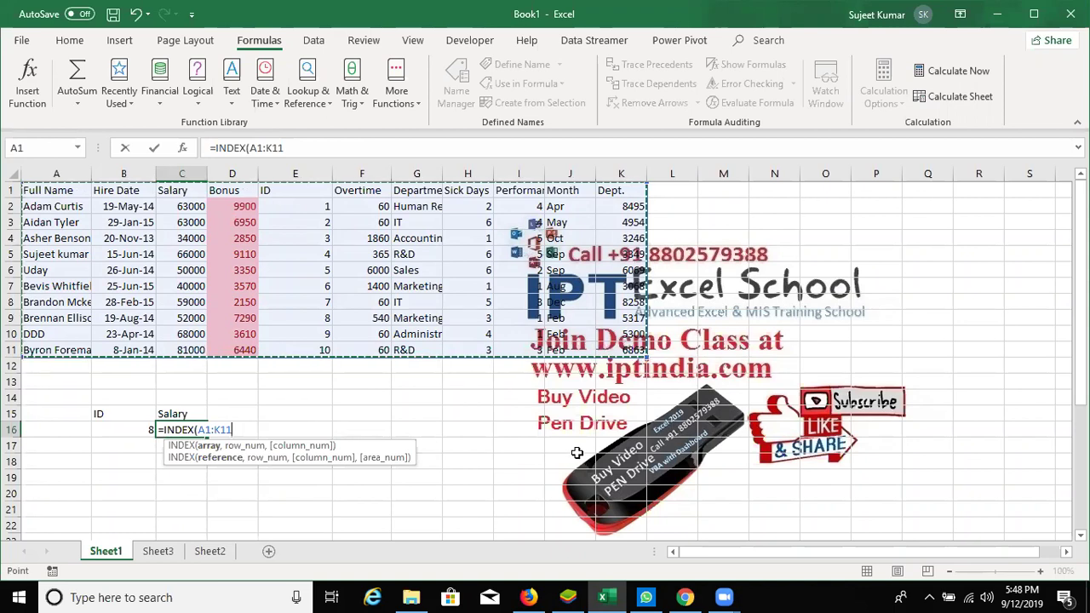
{"action": "type", "text": ","}
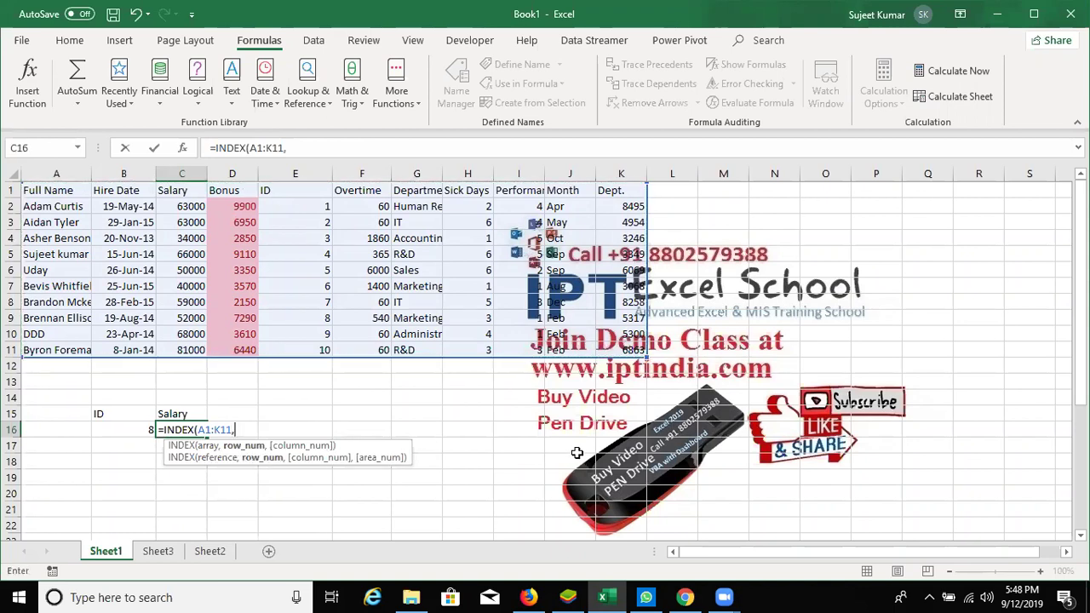
{"action": "type", "text": "2"}
{"action": "key", "text": "BackSpace"}
{"action": "type", "text": "2,1)"}
{"action": "key", "text": "Return"}
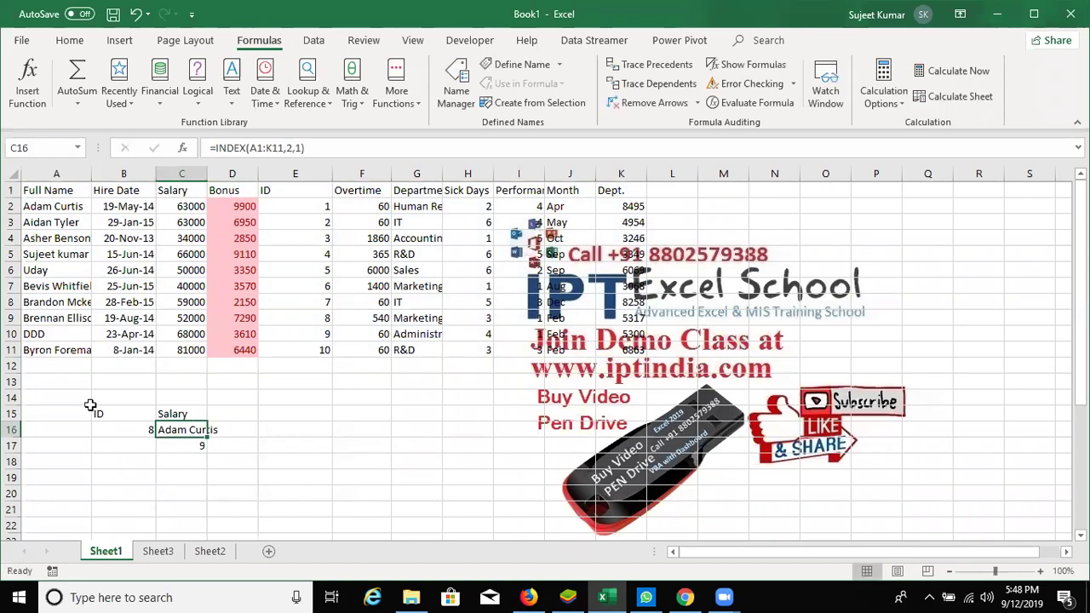
{"action": "left_click", "coordinate": [31, 207]}
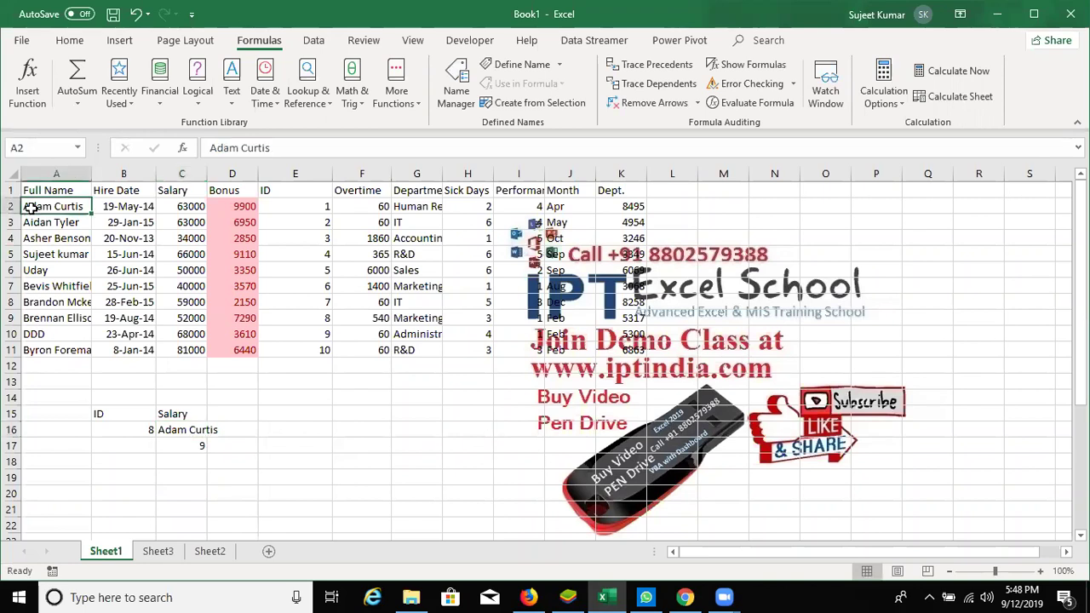
Review the range, row and column arguments of C16's INDEX formula without changing it
{"action": "left_click", "coordinate": [192, 426]}
{"action": "key", "text": "F2"}
{"action": "left_click_drag", "start_coordinate": [232, 429], "coordinate": [213, 429]}
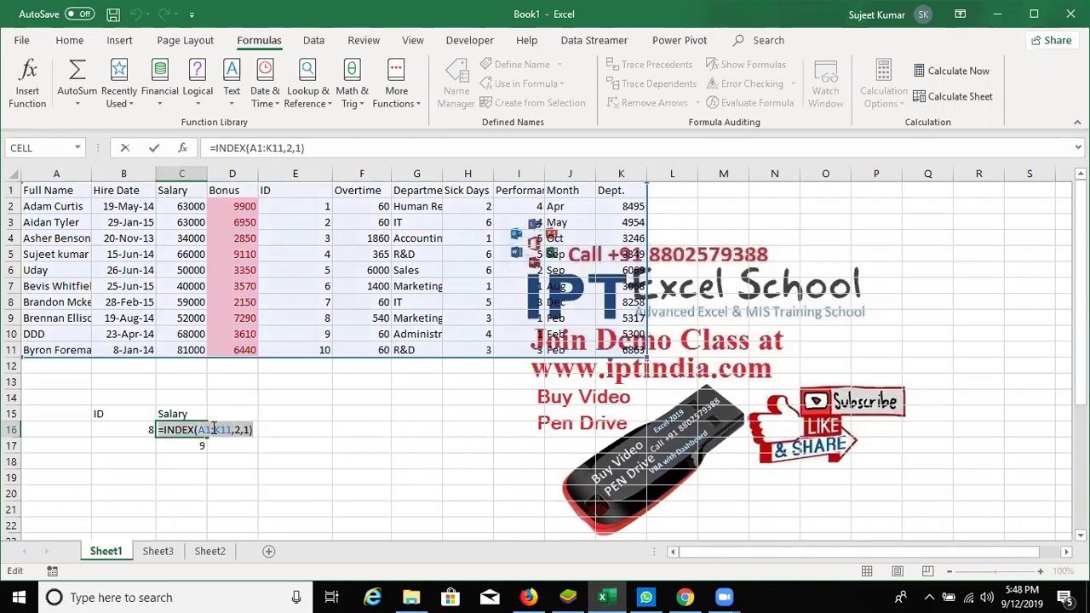
{"action": "left_click", "coordinate": [237, 430]}
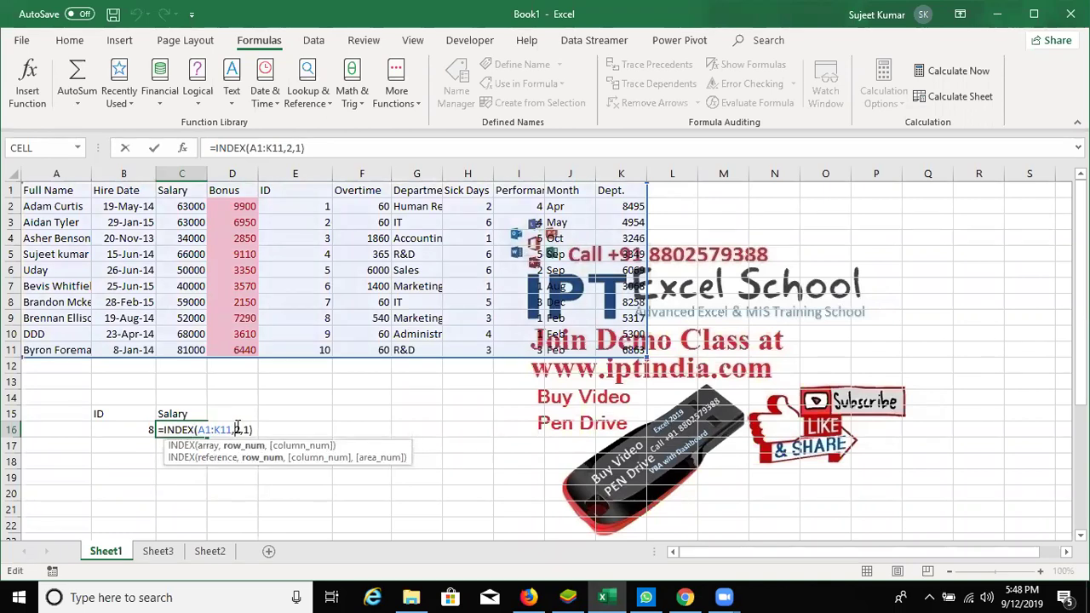
{"action": "left_click", "coordinate": [247, 430]}
{"action": "double_click", "coordinate": [246, 430]}
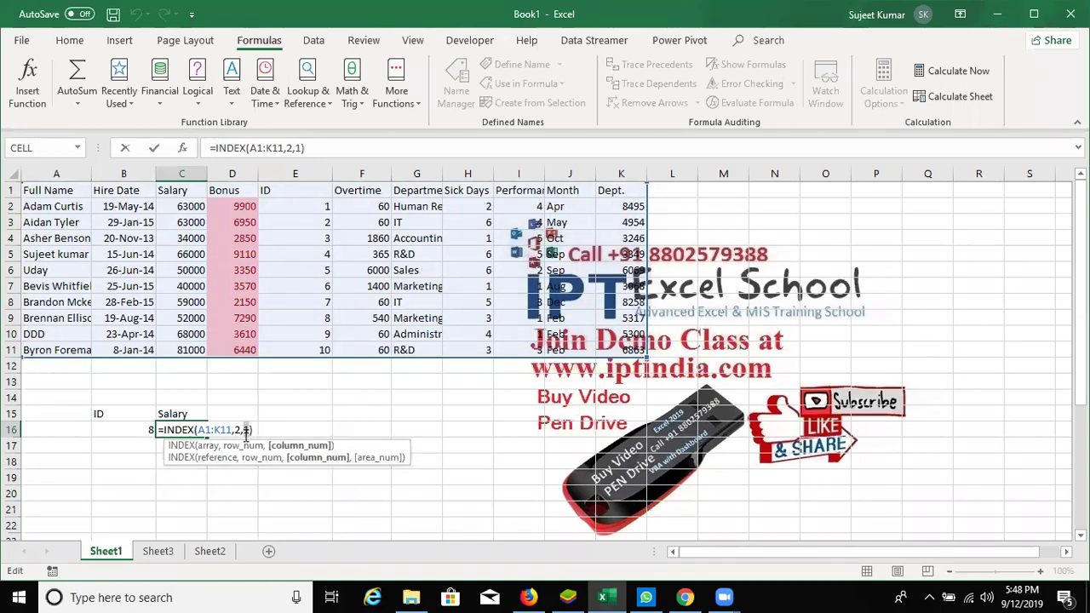
{"action": "key", "text": "ctrl+Return"}
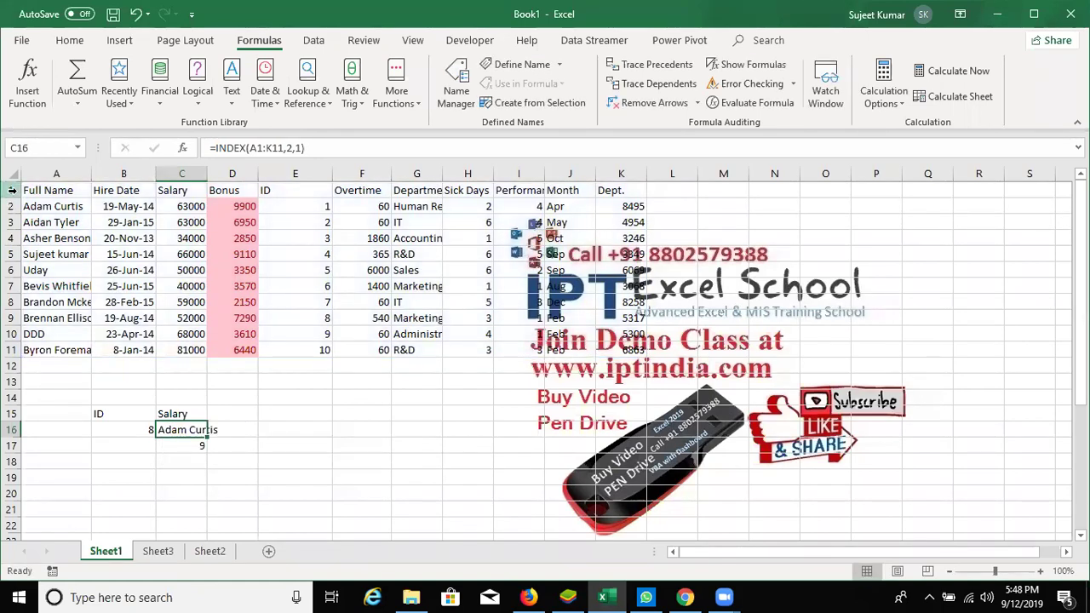
Insert two blank rows above the table so its header moves to row 3
{"action": "left_click", "coordinate": [12, 190]}
{"action": "key", "text": "ctrl+shift+plus"}
{"action": "key", "text": "ctrl+shift+plus"}
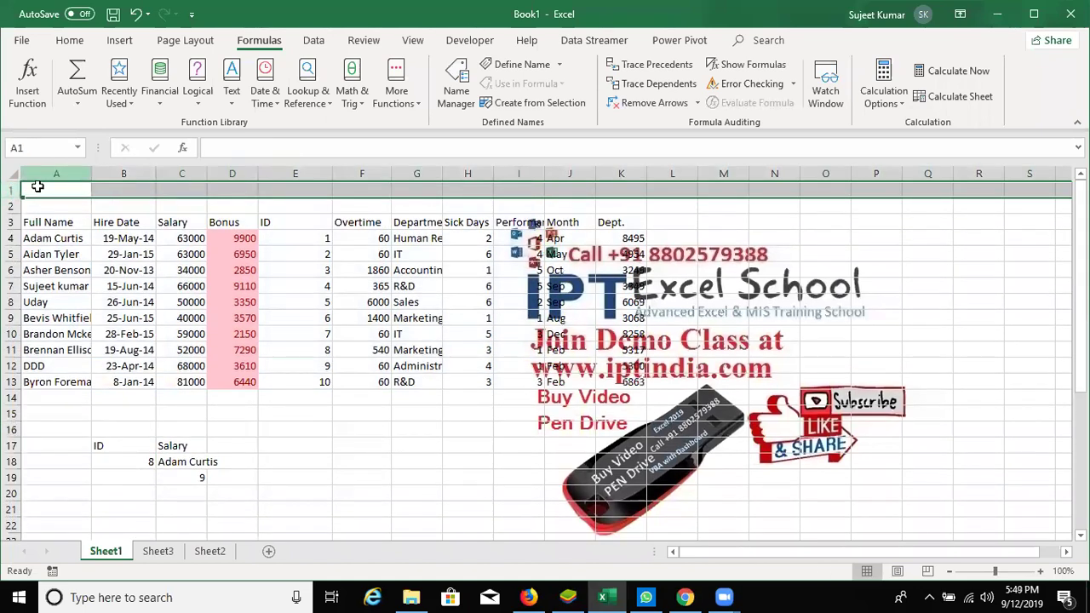
Insert blank columns left of the table and inspect the adjusted INDEX formula
{"action": "key", "text": "ctrl+space"}
{"action": "key", "text": "ctrl+shift+plus"}
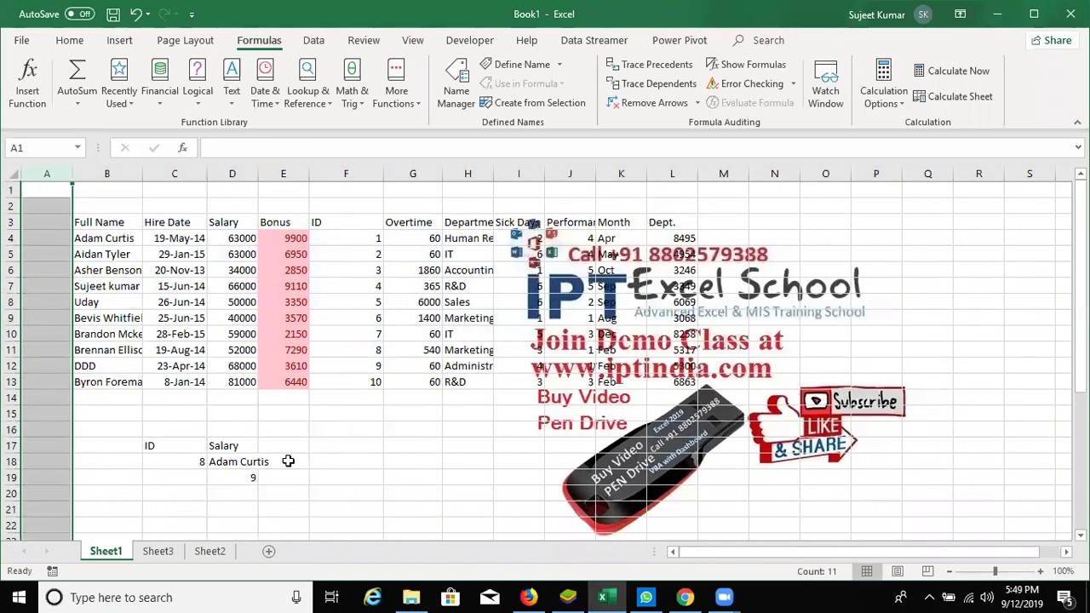
{"action": "key", "text": "ctrl+shift+plus"}
{"action": "key", "text": "F2"}
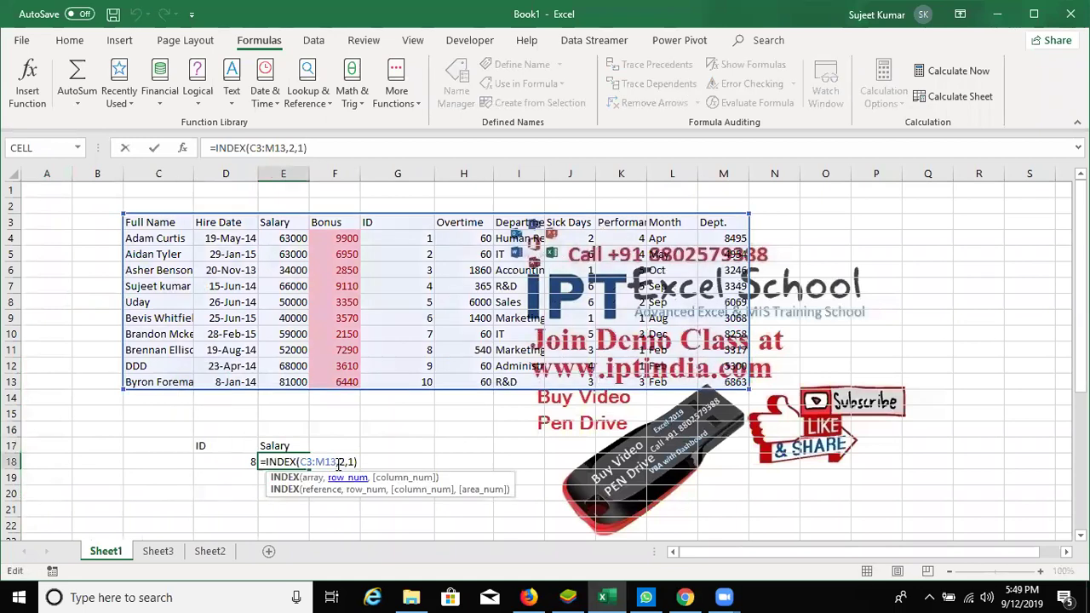
{"action": "key", "text": "ctrl+Return"}
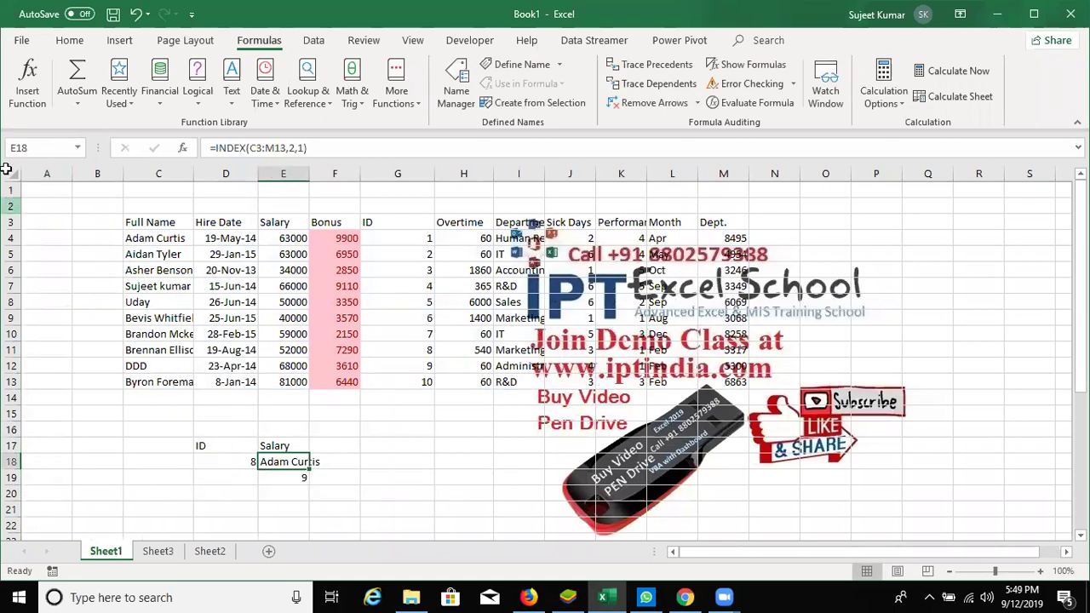
Delete the two blank rows and columns A:B so the table is back at A1:K11
{"action": "left_click_drag", "start_coordinate": [10, 206], "coordinate": [11, 189]}
{"action": "key", "text": "ctrl+minus"}
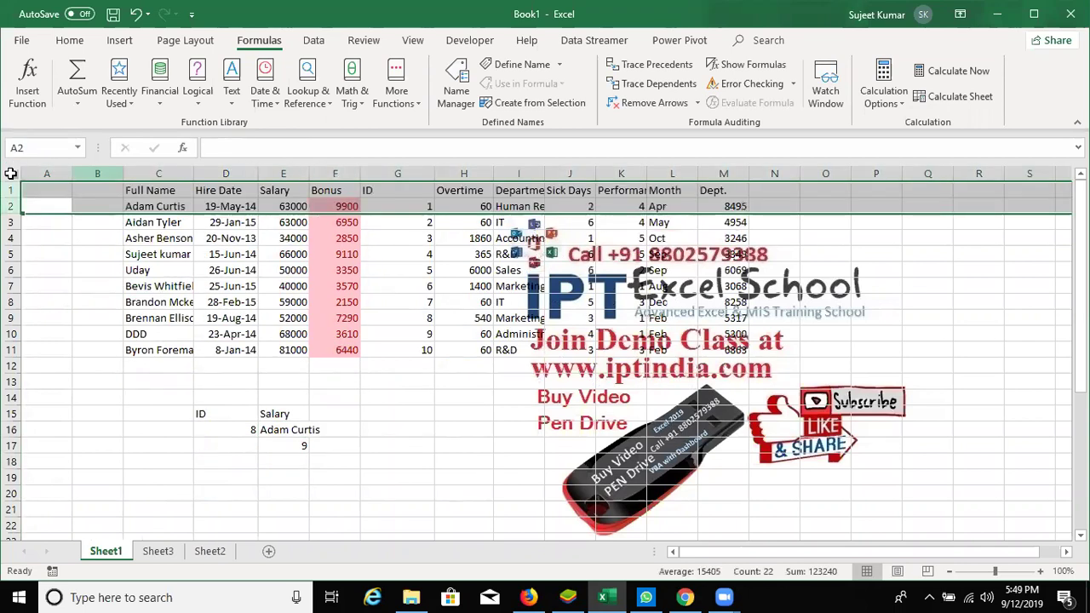
{"action": "left_click_drag", "start_coordinate": [97, 173], "coordinate": [10, 172]}
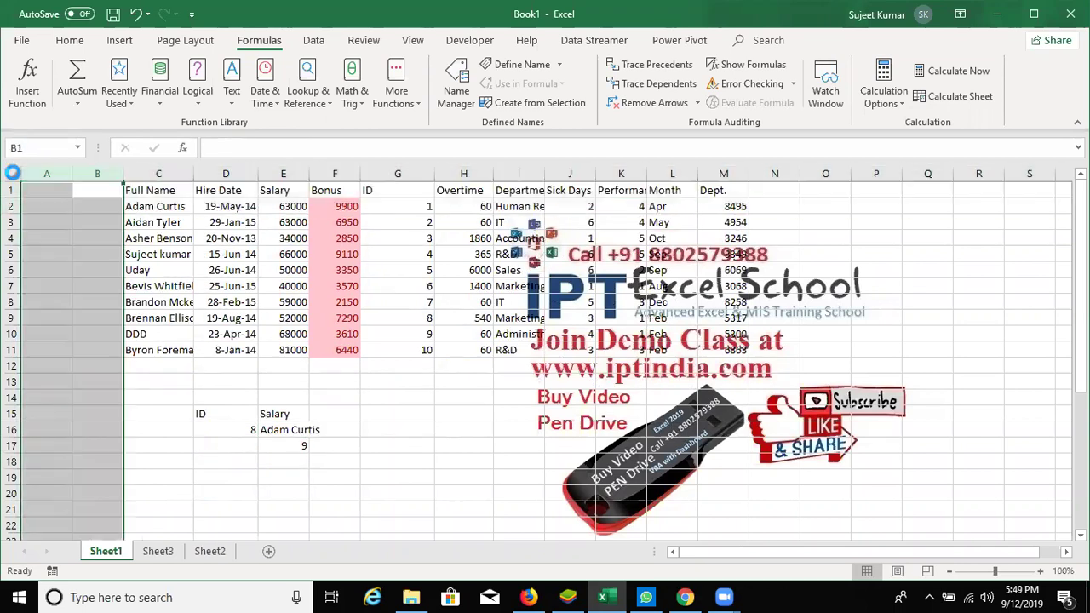
{"action": "key", "text": "ctrl+minus"}
{"action": "left_click", "coordinate": [203, 430]}
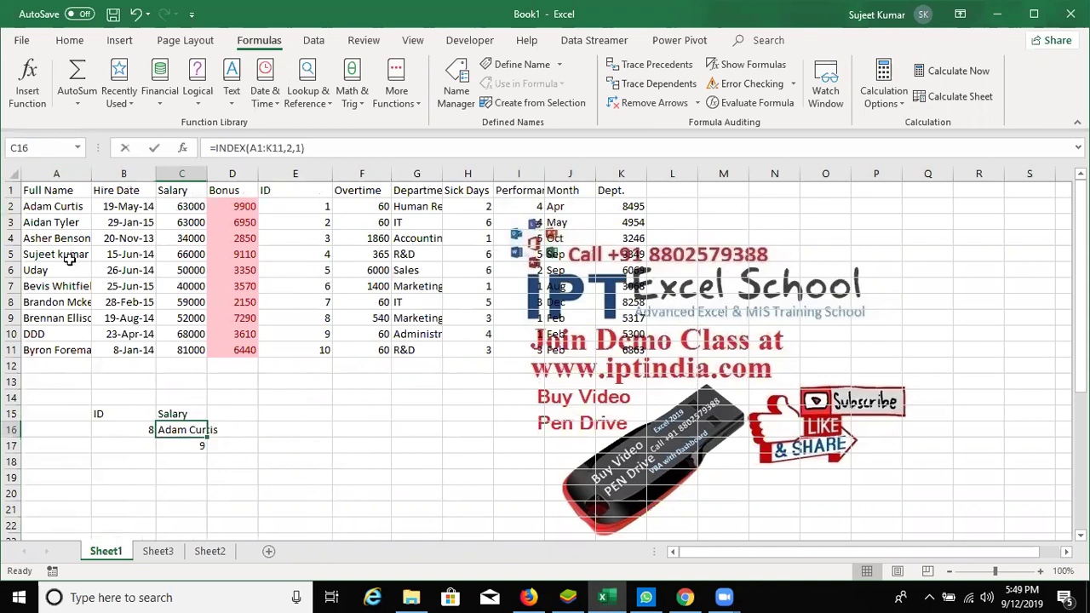
Change C16 to =INDEX(A1:K11,C17,3), returning 52000 as ID 8's salary
{"action": "key", "text": "F2"}
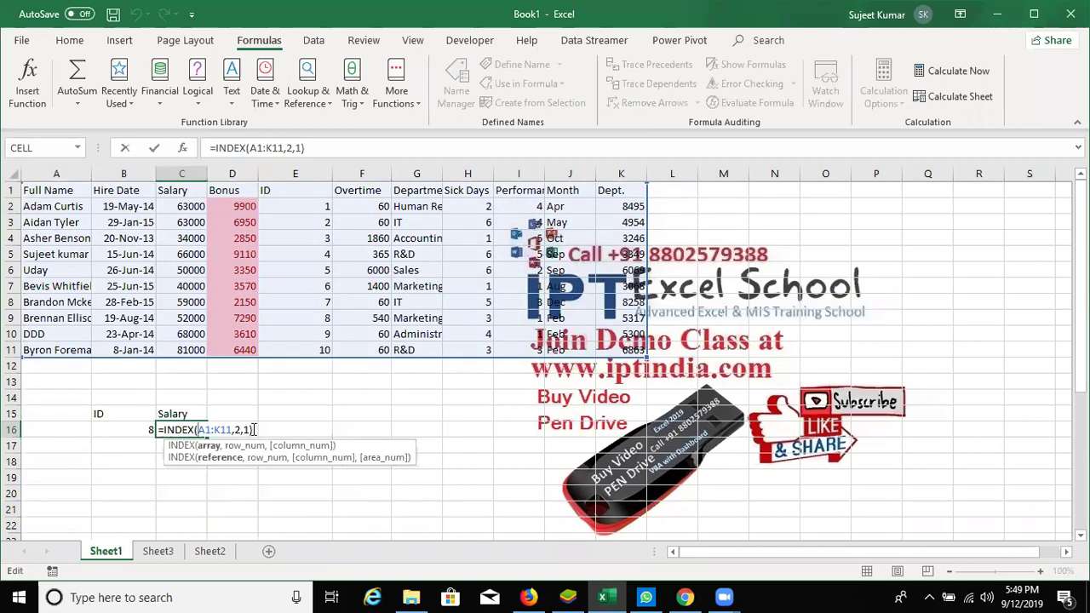
{"action": "left_click", "coordinate": [247, 430]}
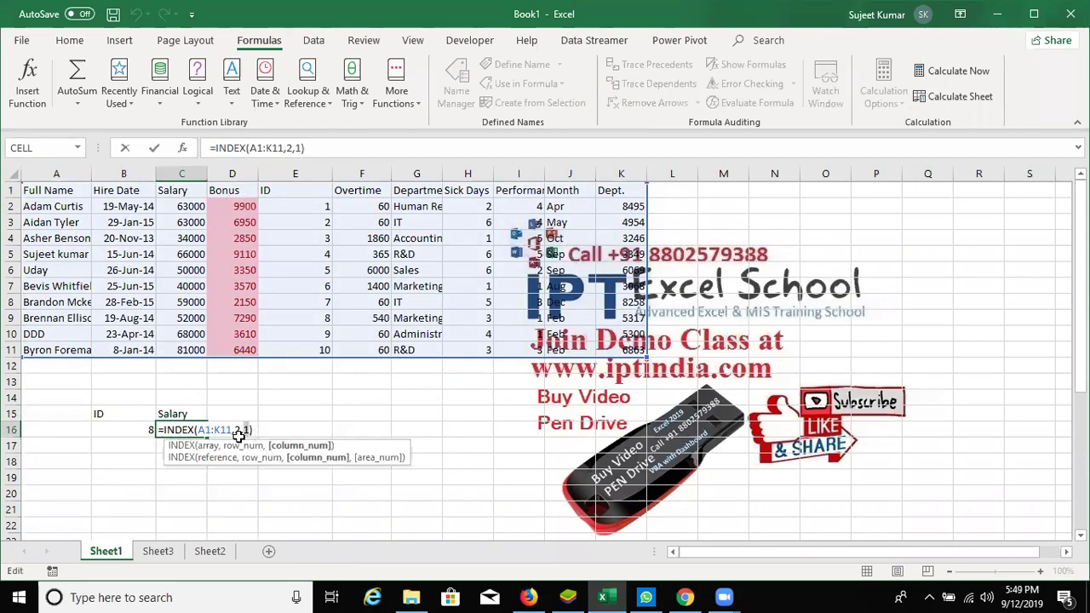
{"action": "key", "text": "BackSpace"}
{"action": "type", "text": "3"}
{"action": "double_click", "coordinate": [237, 429]}
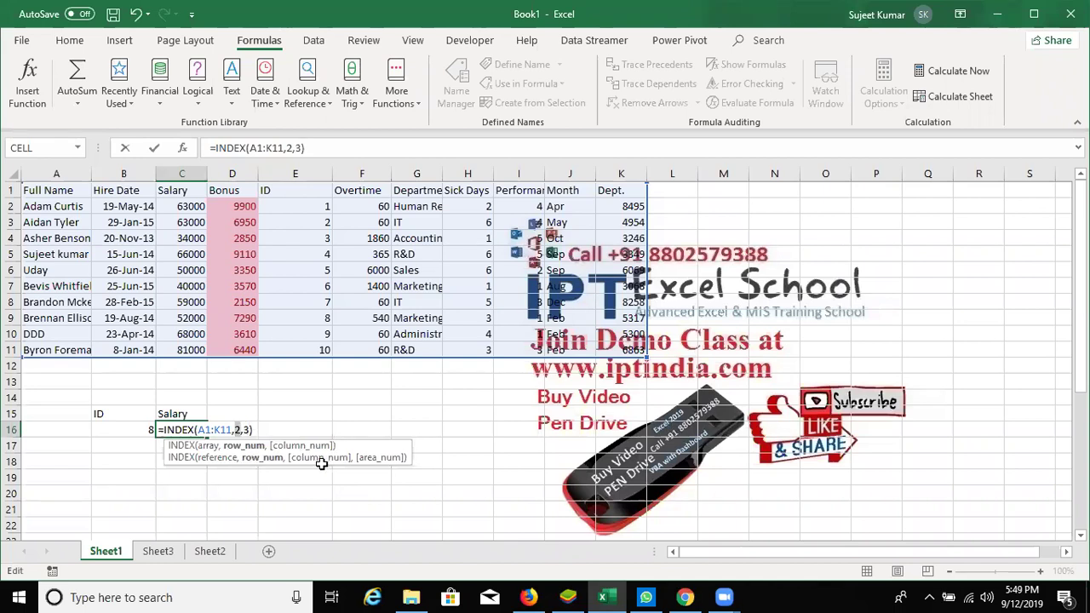
{"action": "left_click", "coordinate": [238, 430]}
{"action": "key", "text": "BackSpace"}
{"action": "left_click", "coordinate": [162, 447]}
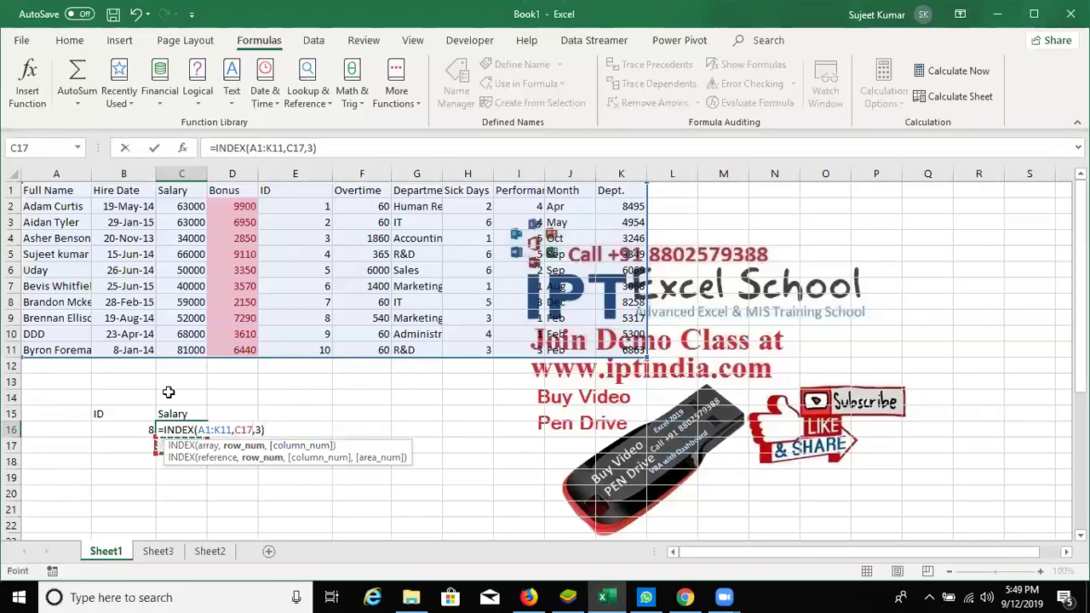
{"action": "key", "text": "ctrl+Return"}
Start entering ID 965 in B16, cancel it, and check the MATCH result in C17
{"action": "key", "text": "Left"}
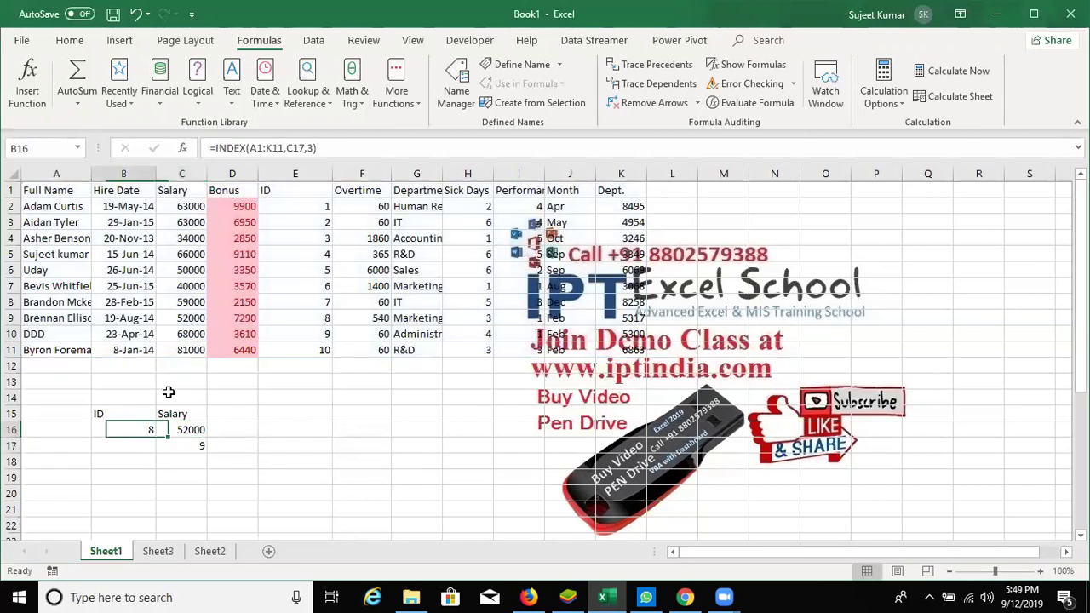
{"action": "type", "text": "965"}
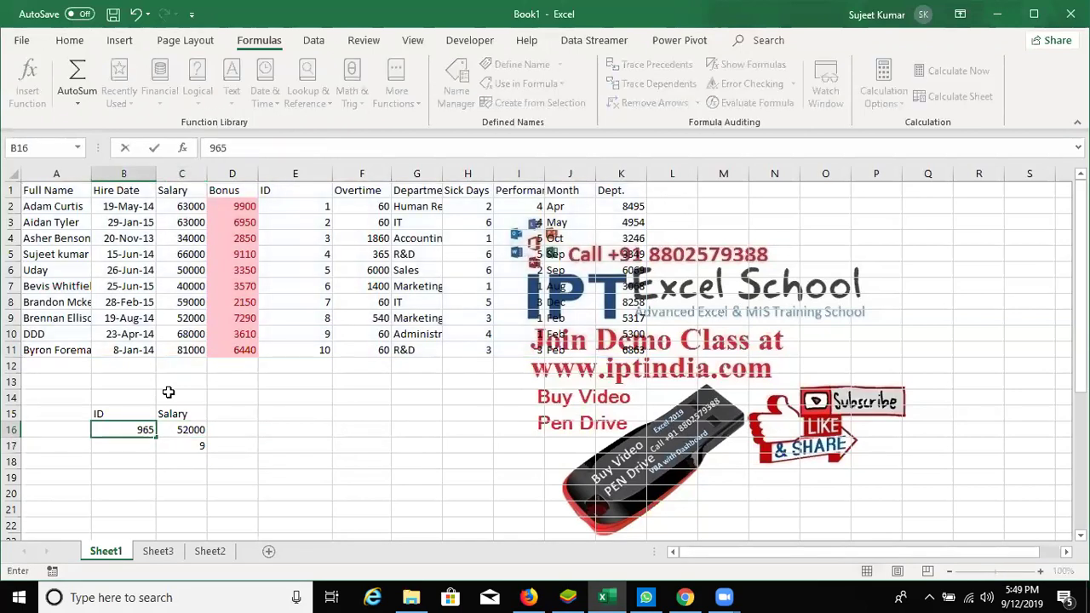
{"action": "key", "text": "Escape"}
{"action": "key", "text": "Down"}
{"action": "key", "text": "Up"}
Enter IDs 7, 2 and finally 4 in B16, giving Salary 66000 and match position 5
{"action": "type", "text": "7"}
{"action": "key", "text": "Return"}
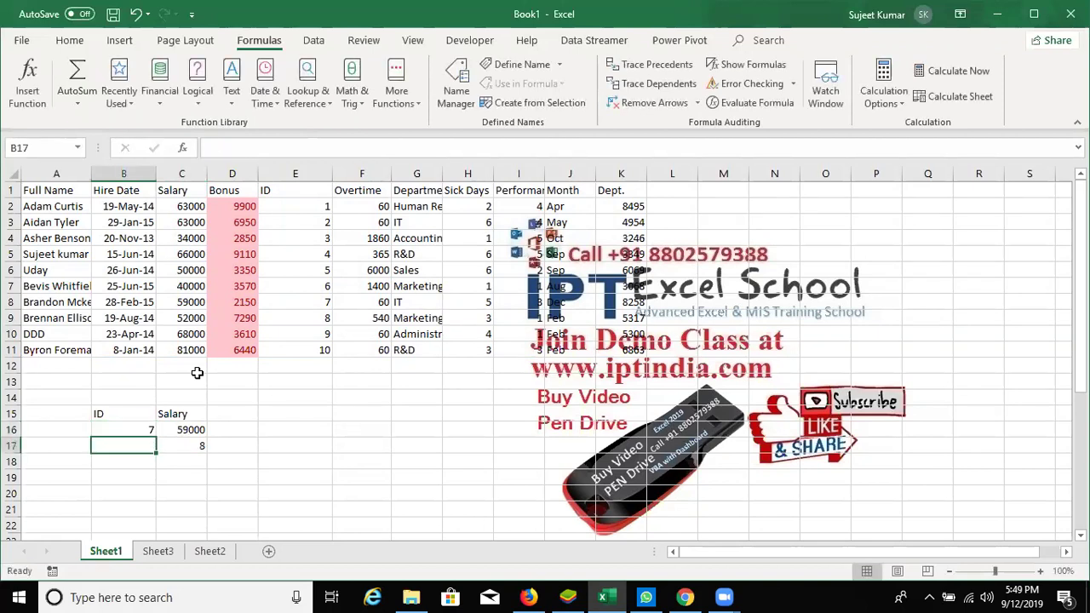
{"action": "key", "text": "Up"}
{"action": "type", "text": "2"}
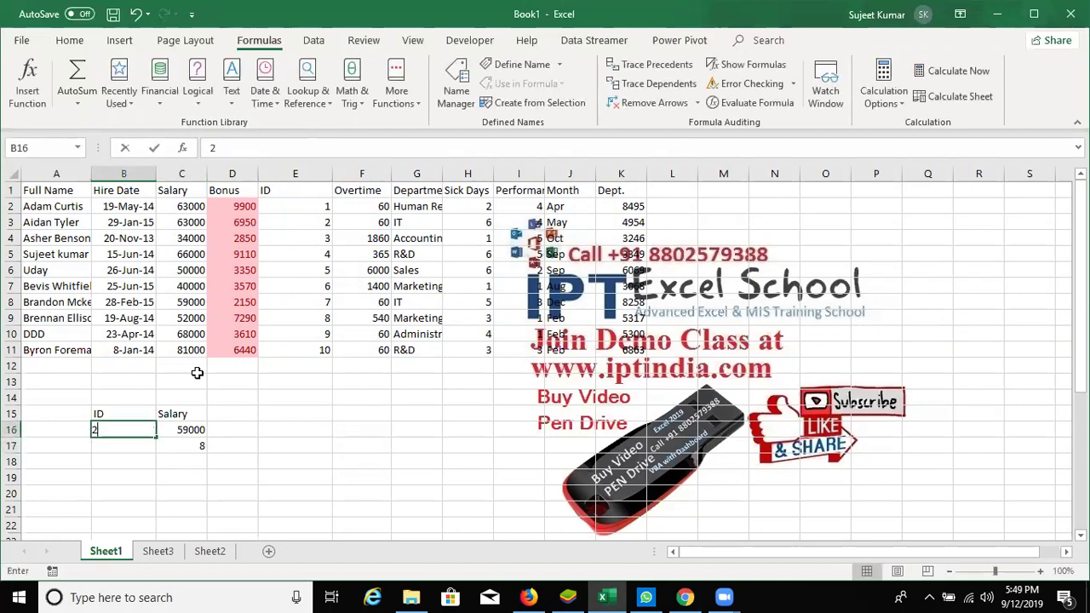
{"action": "key", "text": "Return"}
{"action": "key", "text": "Up"}
{"action": "type", "text": "4"}
{"action": "key", "text": "Return"}
{"action": "key", "text": "Up"}
{"action": "key", "text": "Right"}
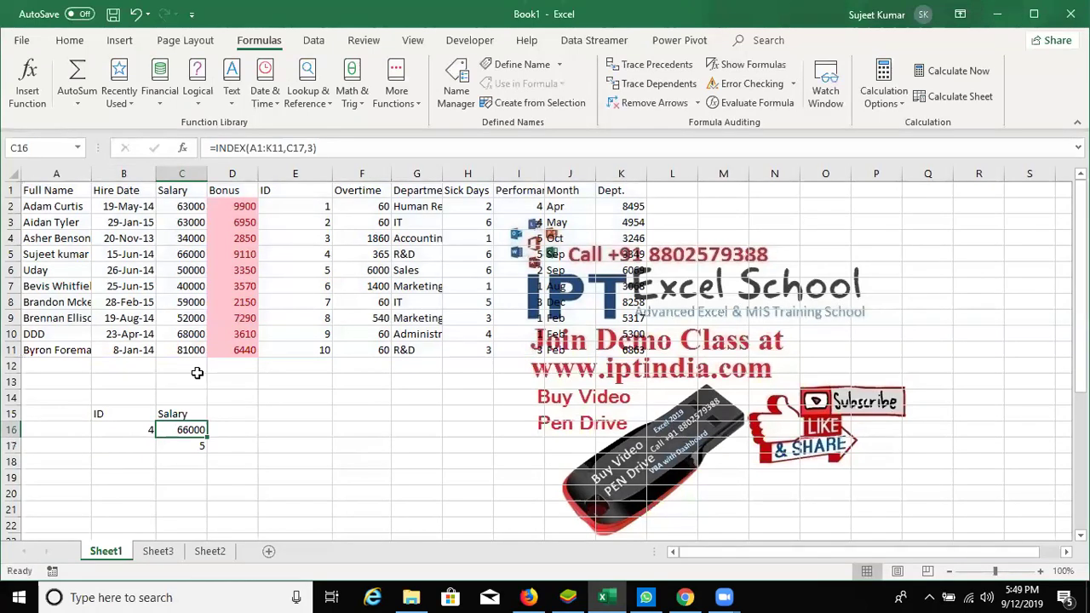
Replace C17 in C16's INDEX formula with the pasted MATCH(B16,E1:E11,0) from C17
{"action": "left_click", "coordinate": [176, 445]}
{"action": "left_click", "coordinate": [171, 429]}
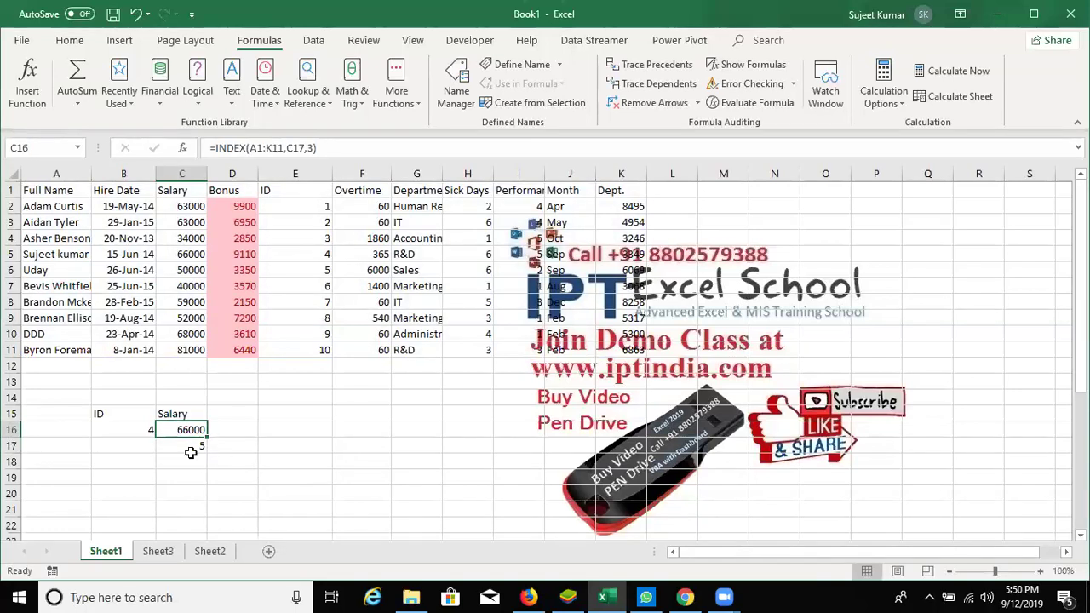
{"action": "left_click", "coordinate": [184, 444]}
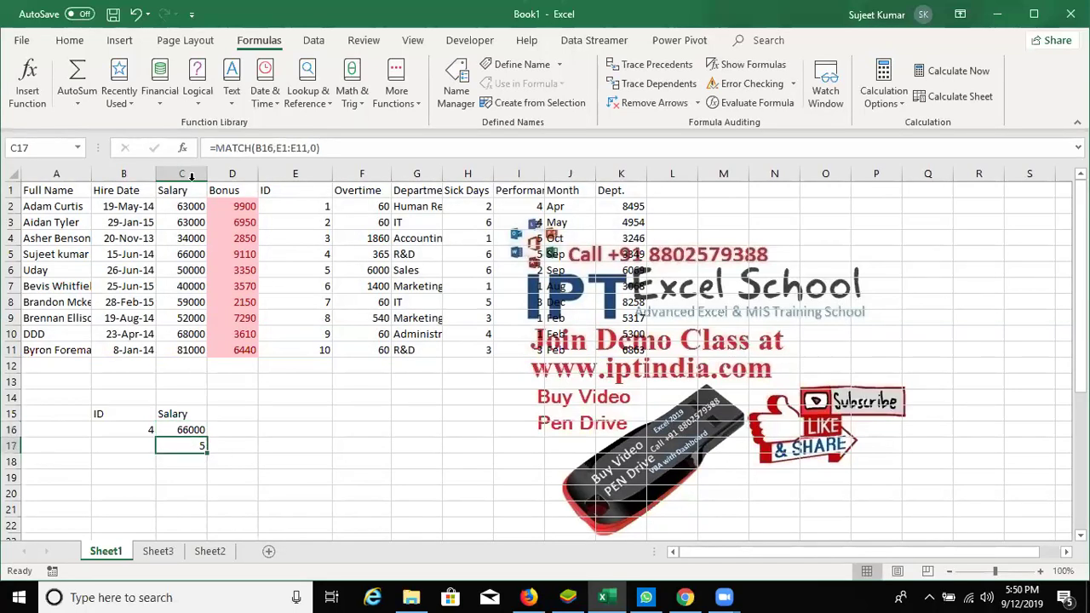
{"action": "left_click", "coordinate": [220, 147]}
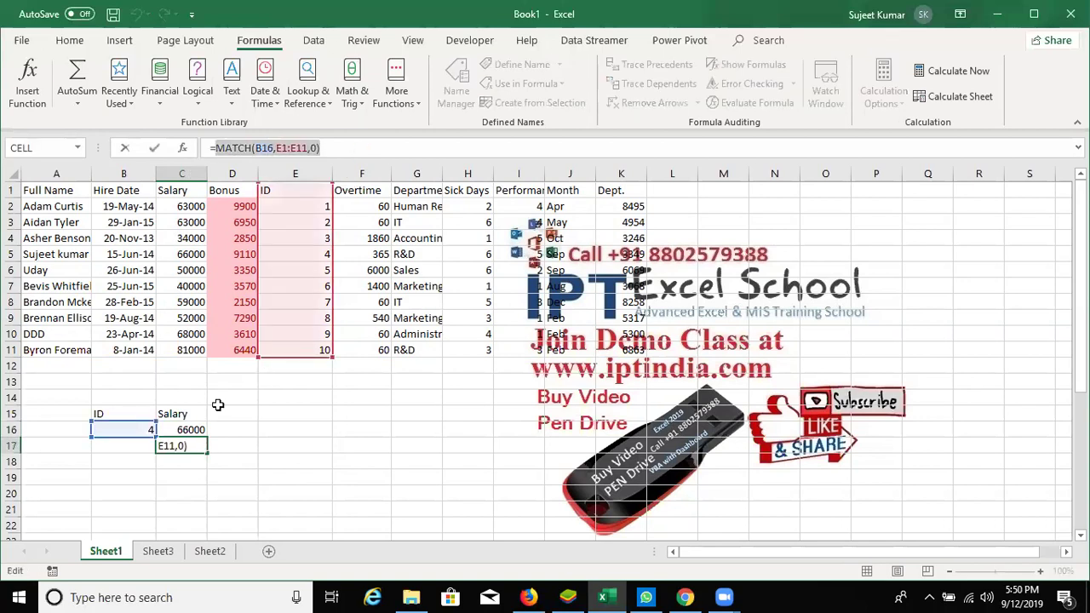
{"action": "left_click", "coordinate": [189, 428]}
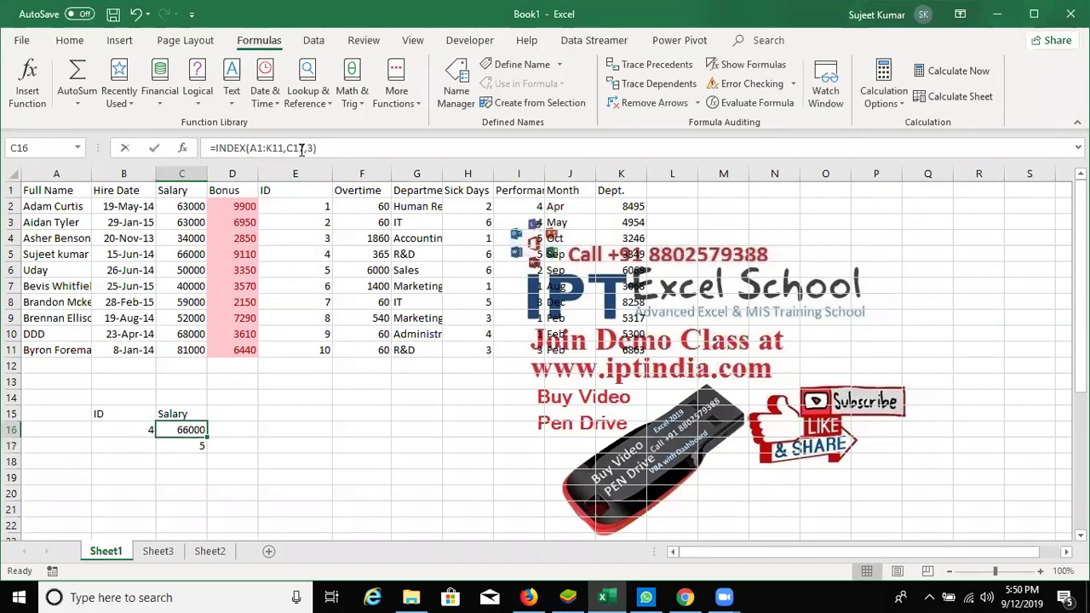
{"action": "double_click", "coordinate": [299, 149]}
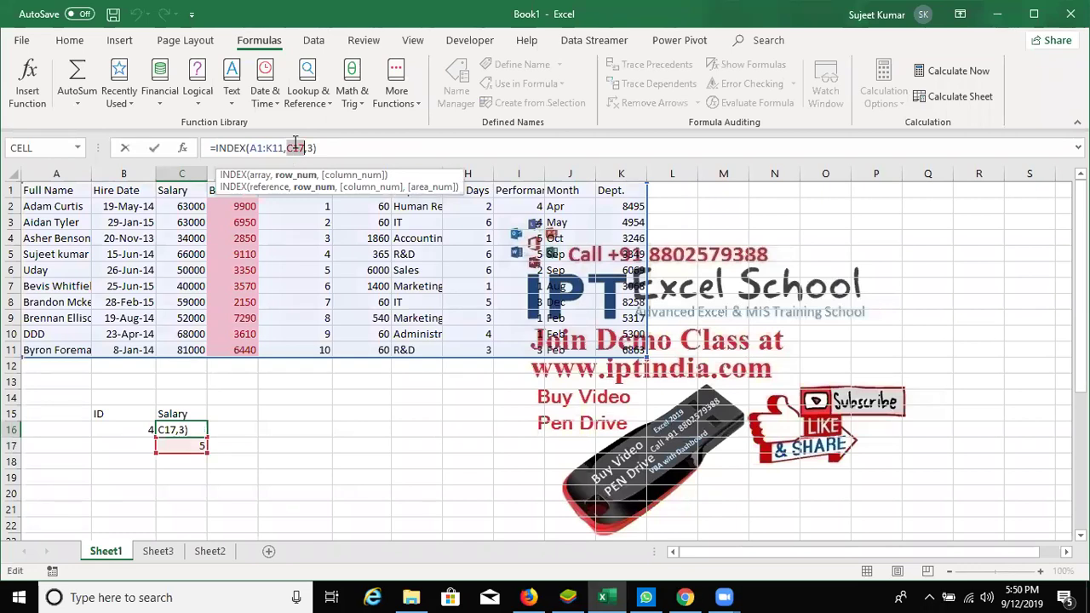
{"action": "key", "text": "ctrl+v"}
{"action": "key", "text": "ctrl+Return"}
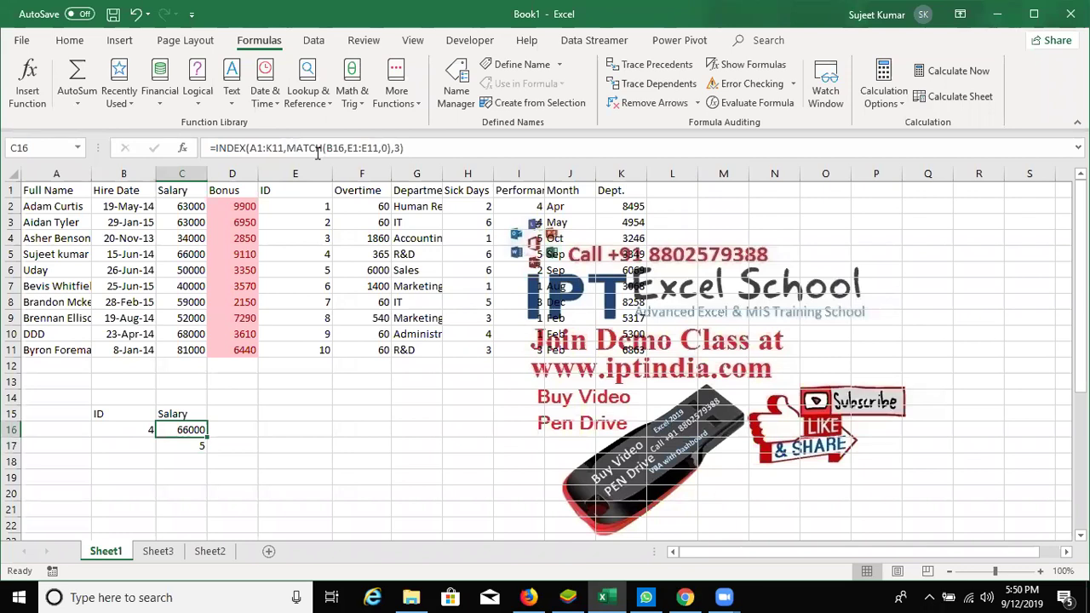
{"action": "key", "text": "F2"}
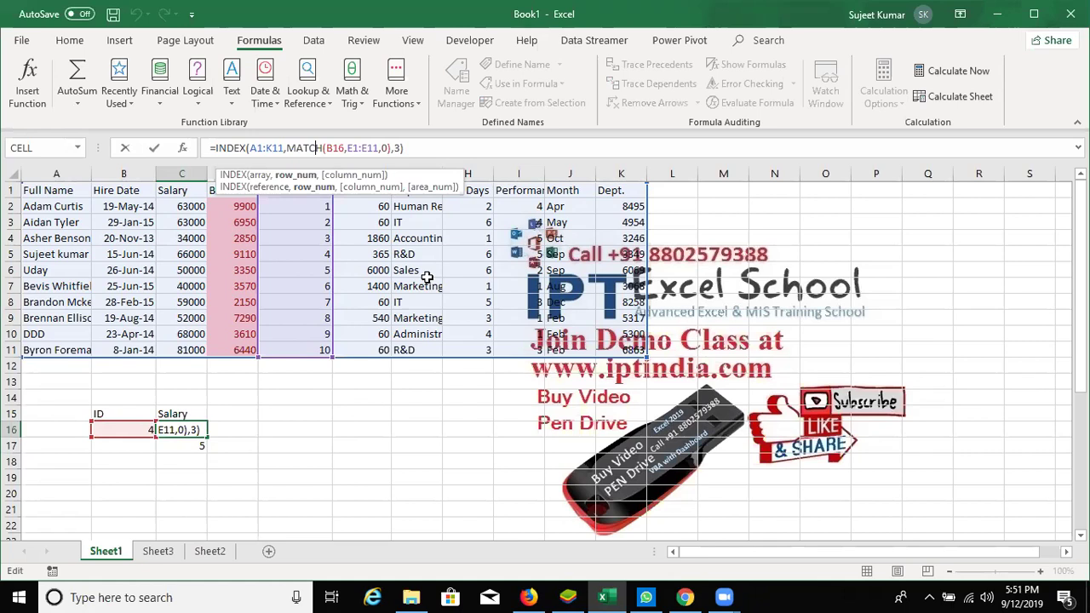
{"action": "key", "text": "Return"}
{"action": "key", "text": "Up"}
{"action": "key", "text": "Up"}
{"action": "key", "text": "Down"}
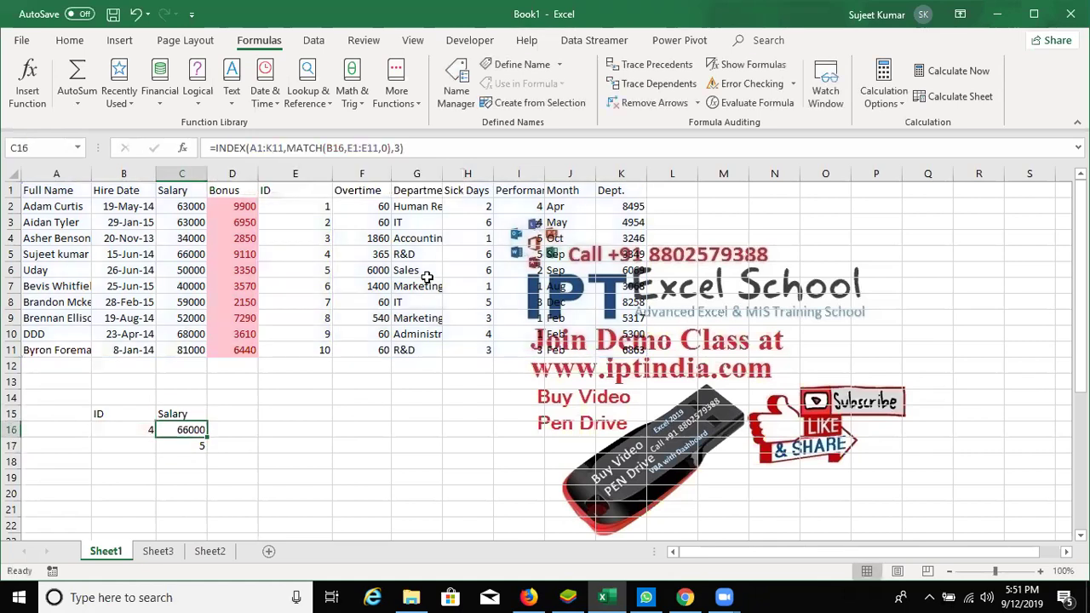
{"action": "key", "text": "Down"}
{"action": "key", "text": "Up"}
{"action": "key", "text": "Right"}
Enter =OFFSET(A1,4,2) in D16, returning the 66000 salary
{"action": "type", "text": "=o"}
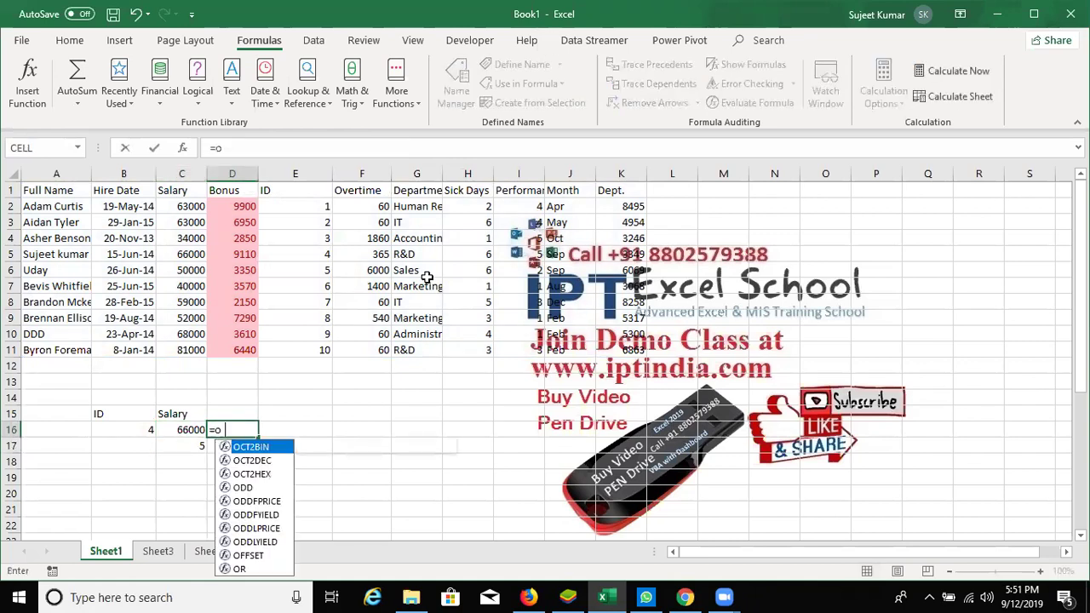
{"action": "type", "text": "f"}
{"action": "key", "text": "Tab"}
{"action": "left_click", "coordinate": [29, 189]}
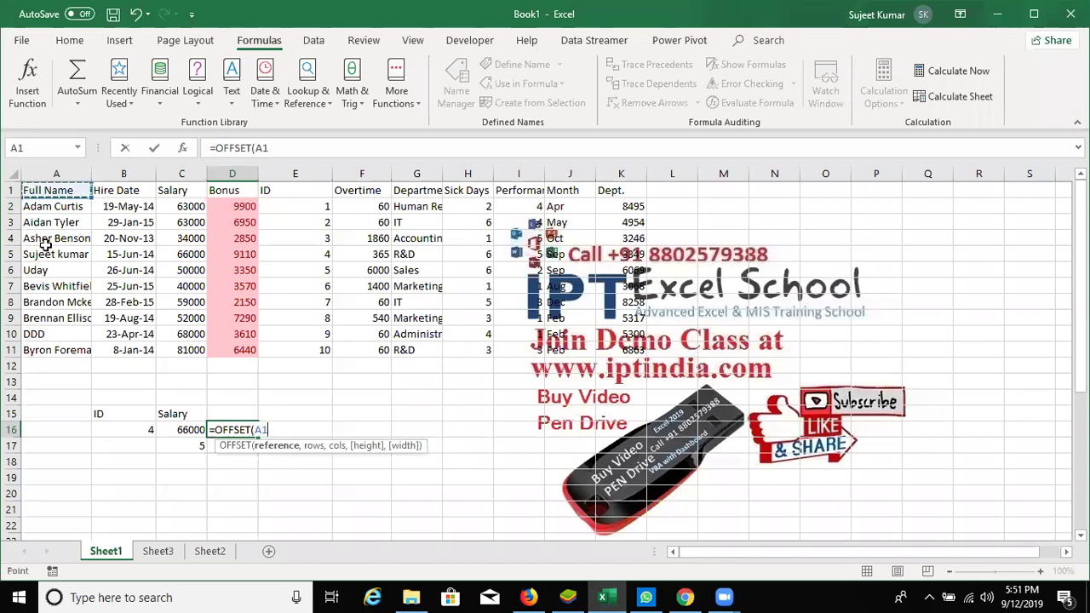
{"action": "type", "text": ","}
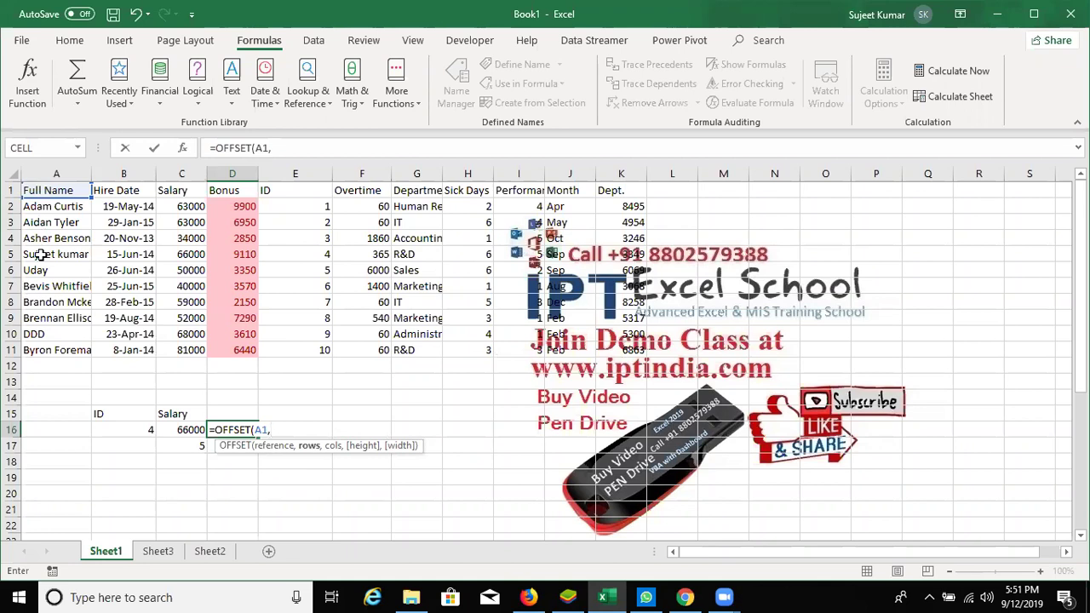
{"action": "type", "text": "4,"}
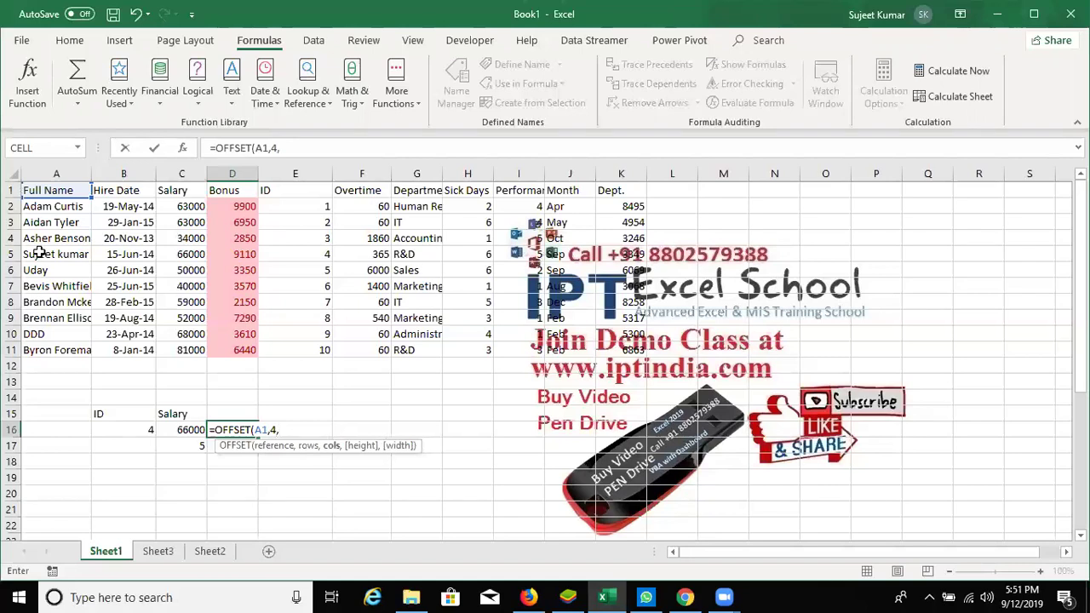
{"action": "type", "text": "2)"}
{"action": "key", "text": "ctrl+Return"}
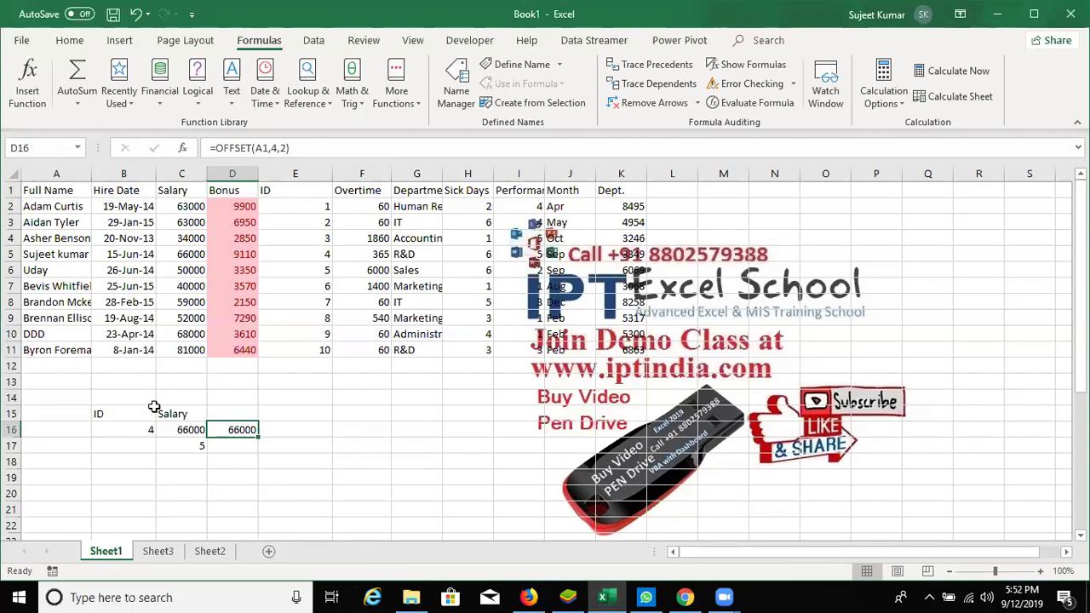
Change D16 to =OFFSET(A1,MATCH(B16,E1:E11,0)-1,2), using C17's copied MATCH instead of 4
{"action": "left_click", "coordinate": [182, 445]}
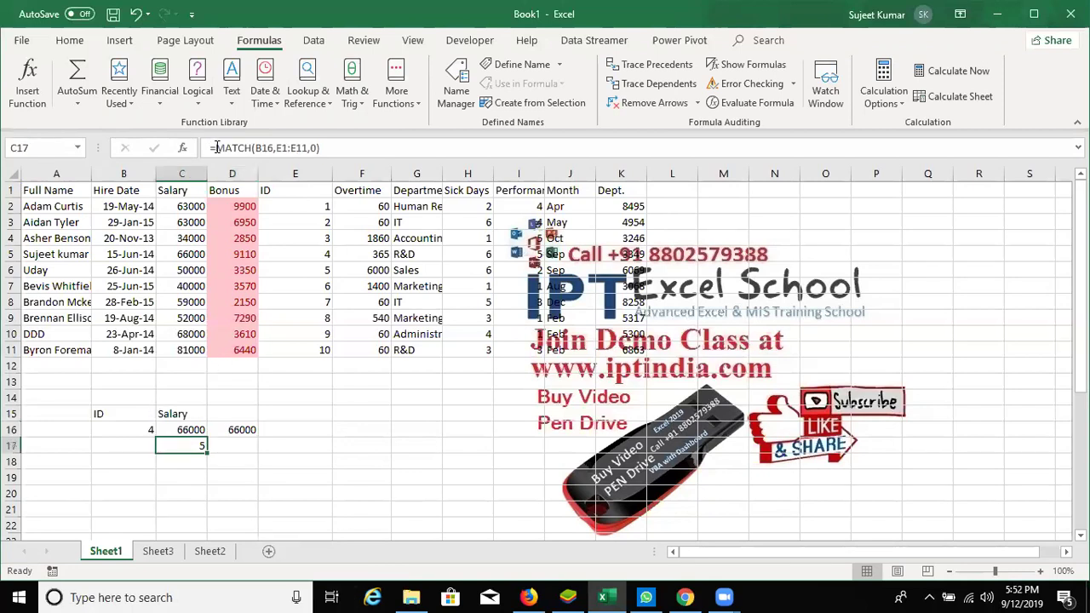
{"action": "left_click", "coordinate": [365, 149]}
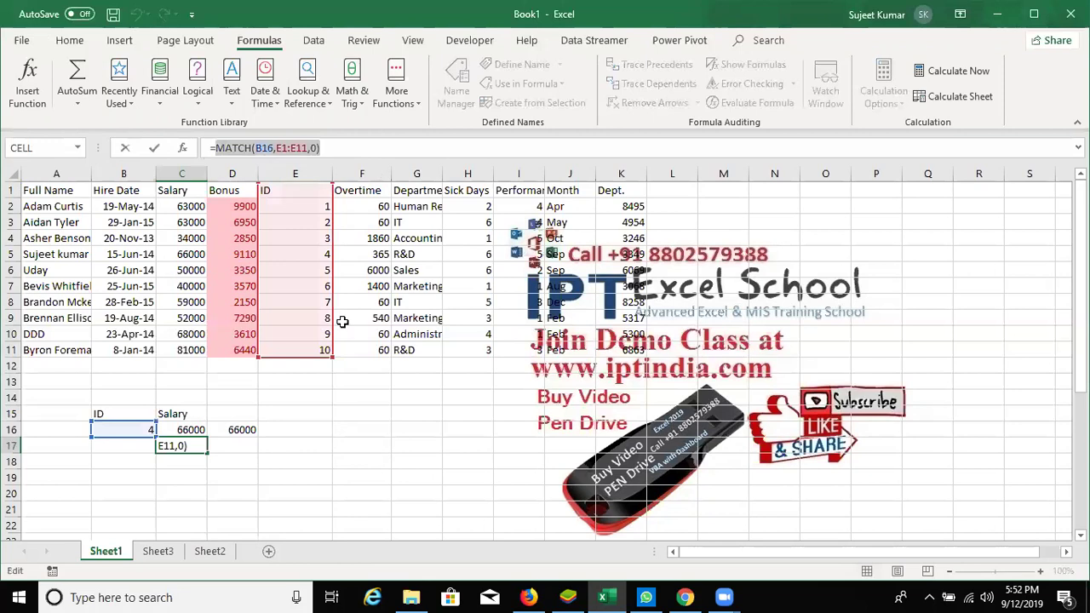
{"action": "key", "text": "ctrl+Return"}
{"action": "left_click", "coordinate": [241, 429]}
{"action": "left_click", "coordinate": [285, 148]}
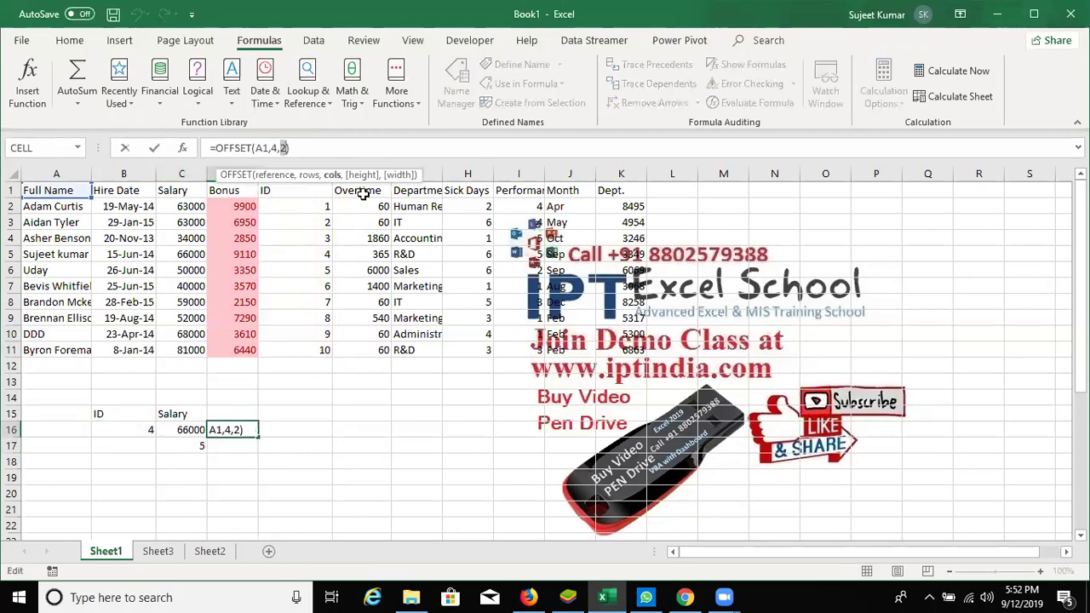
{"action": "key", "text": "Left"}
{"action": "key", "text": "shift+Left"}
{"action": "key", "text": "ctrl+v"}
{"action": "type", "text": "-1"}
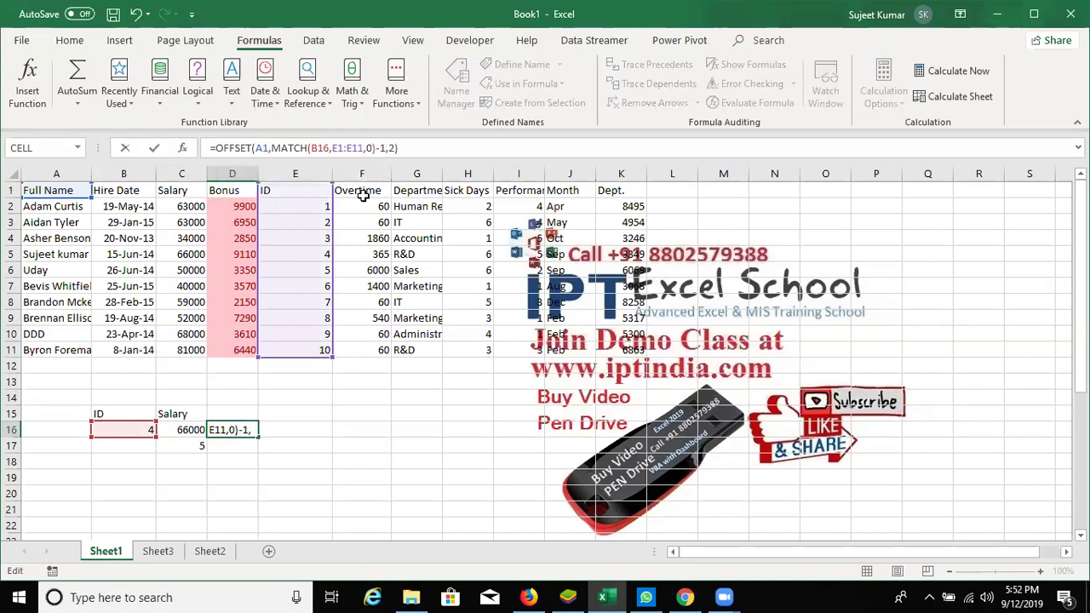
{"action": "key", "text": "ctrl+Return"}
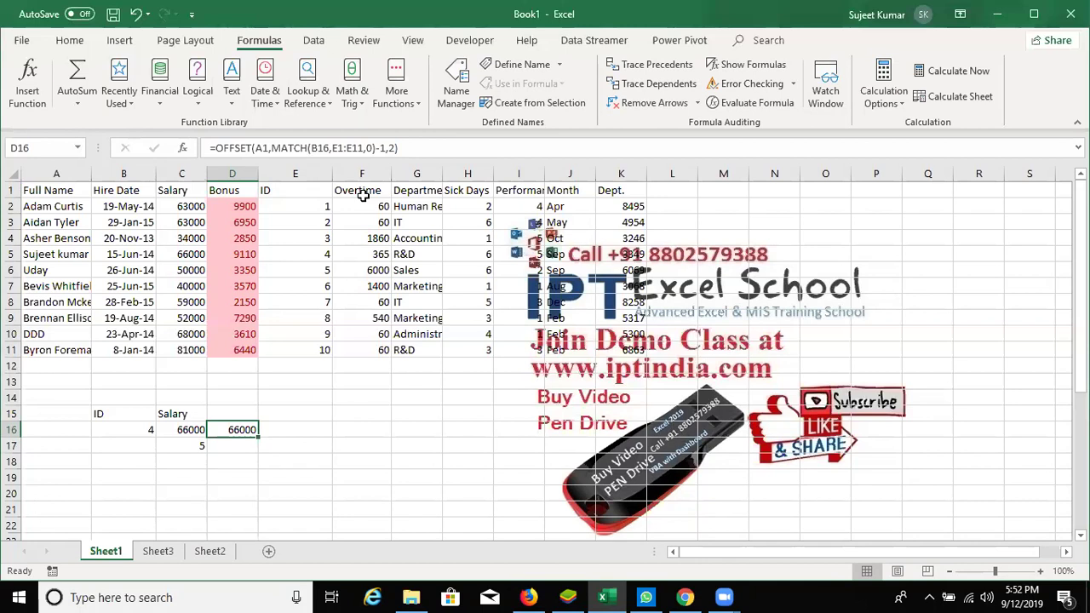
Type =OFFSET(A1,1,3) in E16, correcting a mistyped =ind start
{"action": "key", "text": "Right"}
{"action": "type", "text": "="}
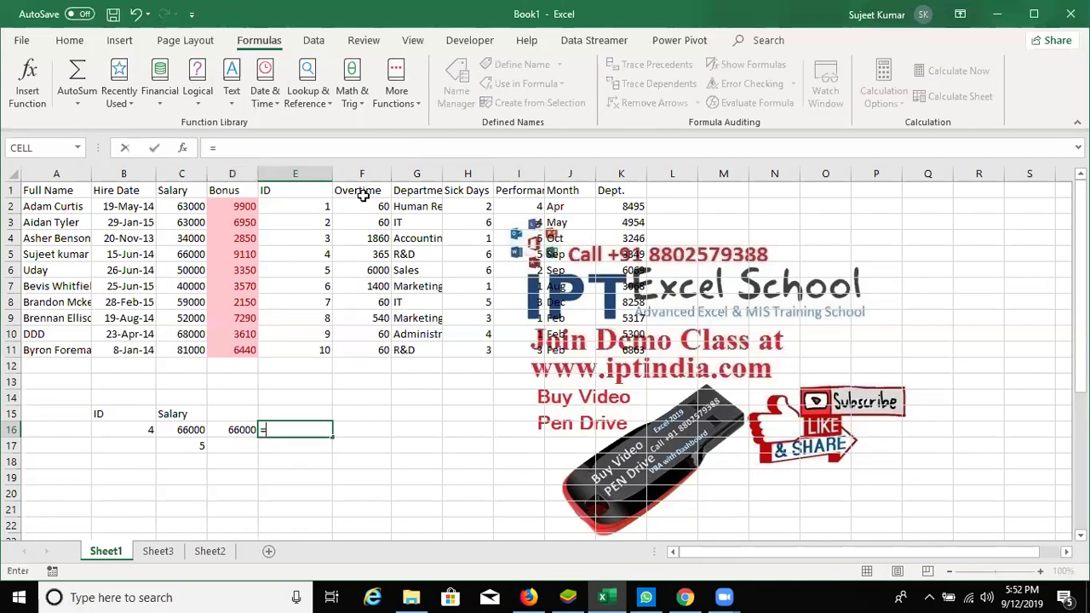
{"action": "type", "text": "ind"}
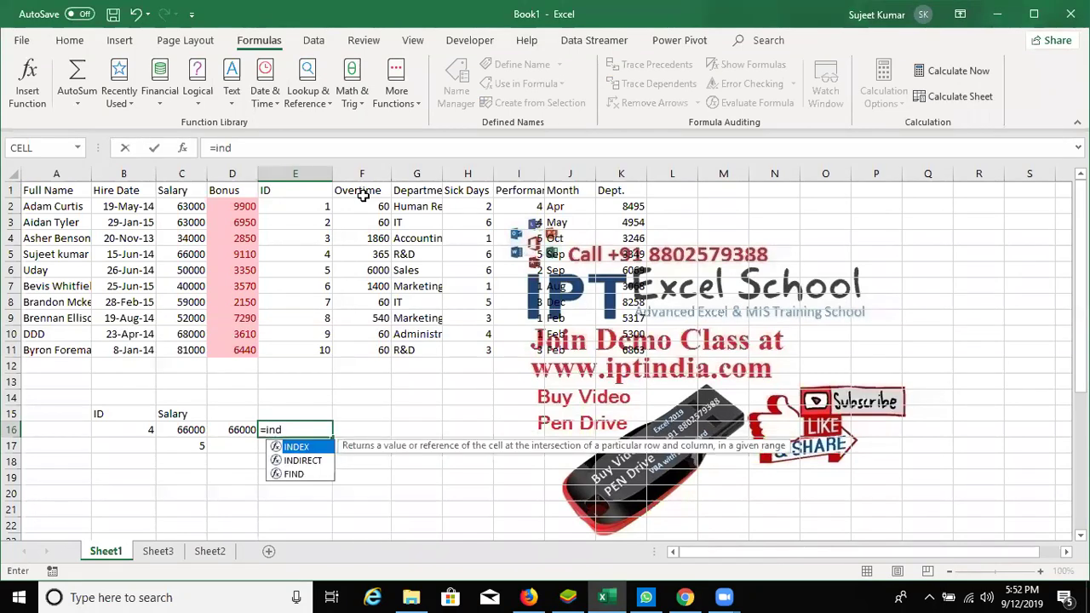
{"action": "key", "text": "BackSpace"}
{"action": "key", "text": "BackSpace"}
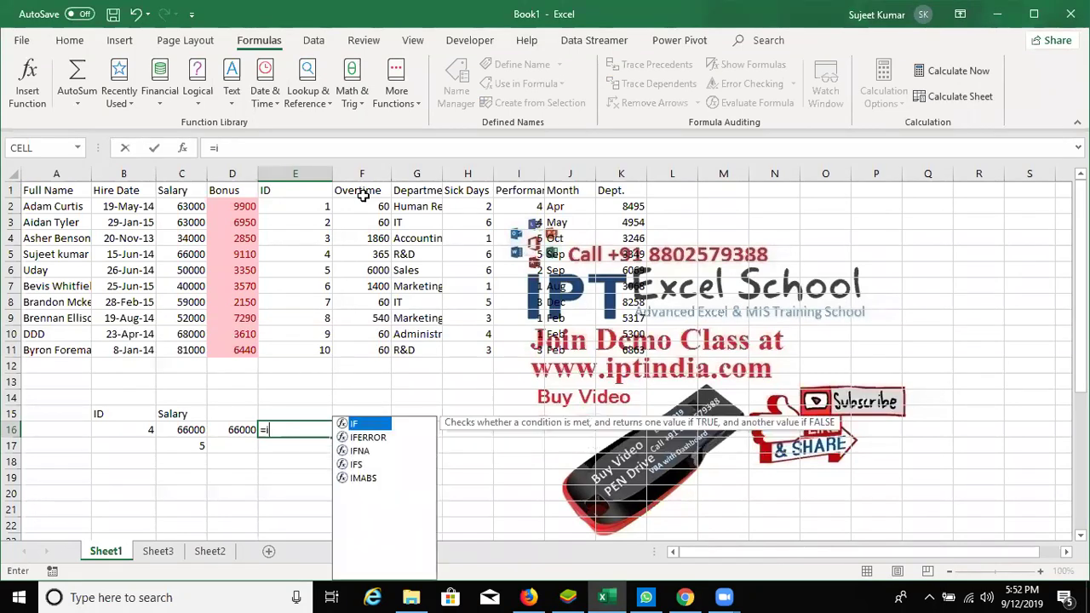
{"action": "key", "text": "BackSpace"}
{"action": "type", "text": "of"}
{"action": "key", "text": "Tab"}
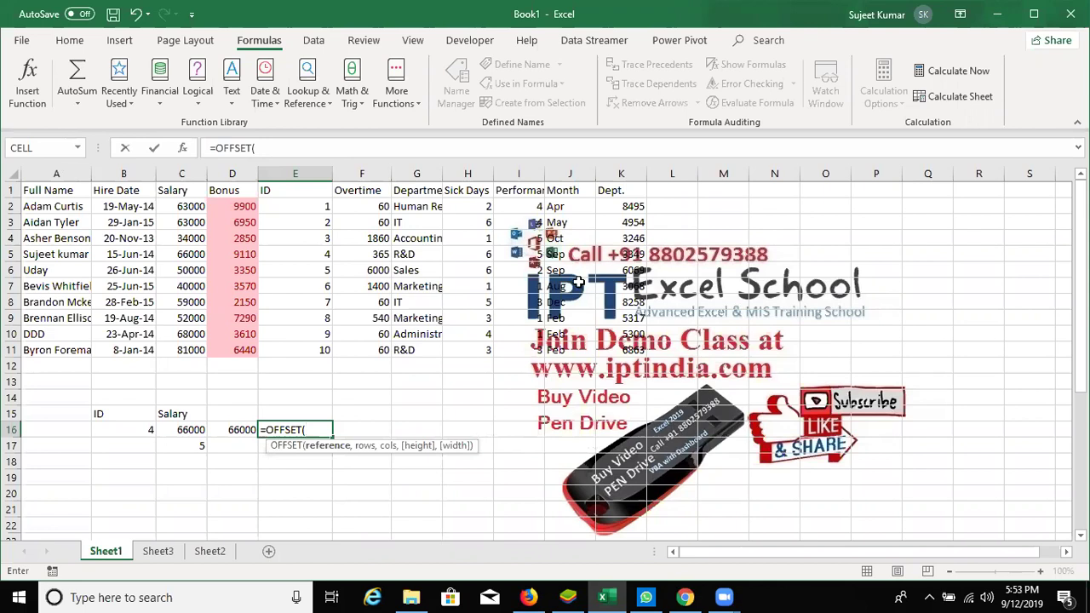
{"action": "left_click", "coordinate": [75, 196]}
{"action": "type", "text": ",1,3"}
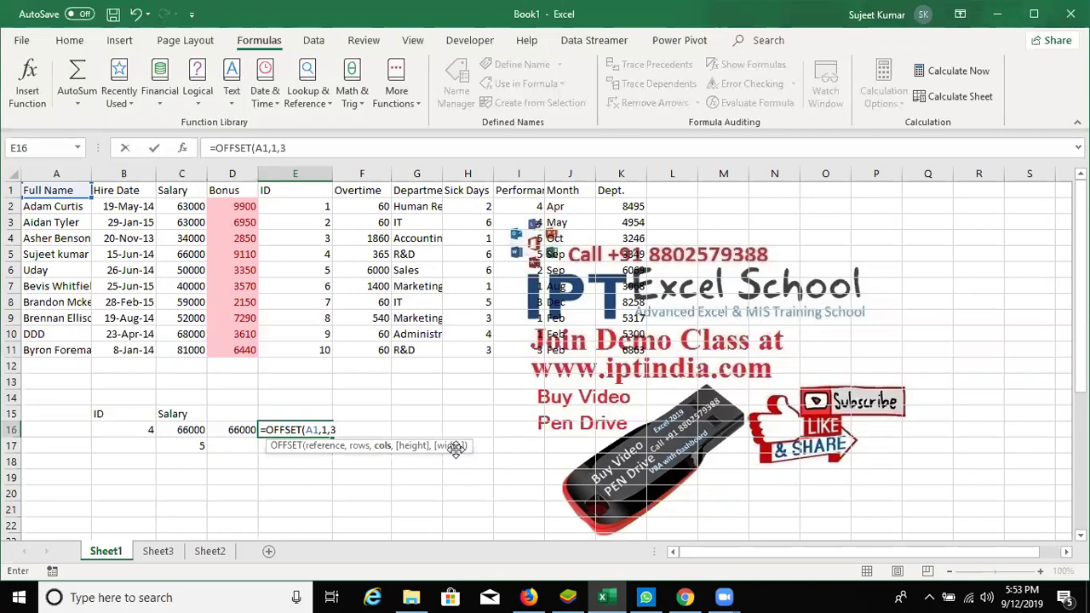
Review and commit E16's OFFSET formula returning bonus 9900, then minimize the workbook
{"action": "left_click", "coordinate": [318, 429]}
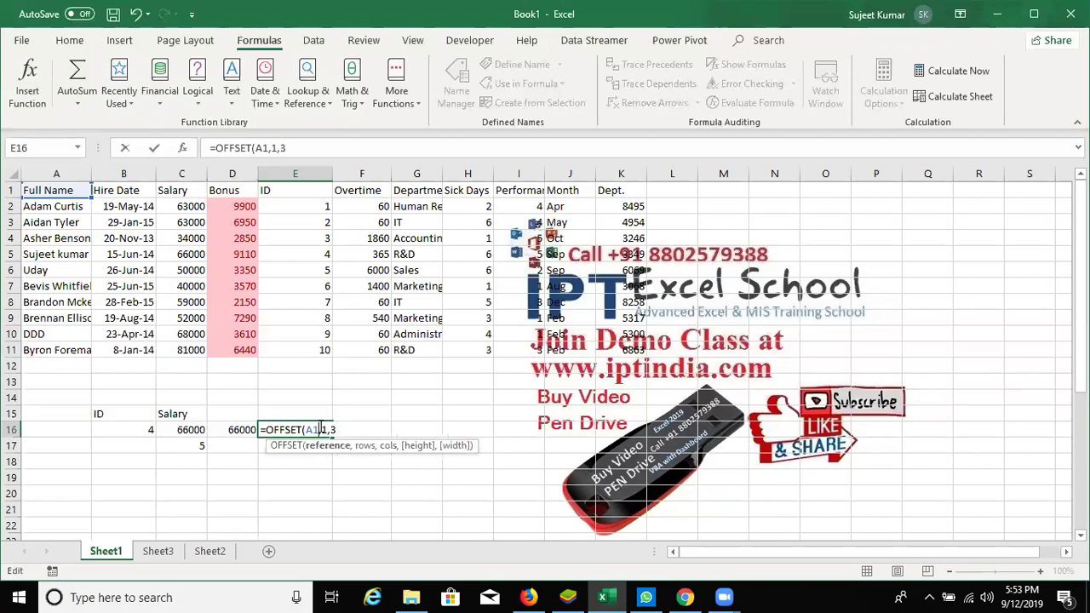
{"action": "left_click", "coordinate": [322, 429]}
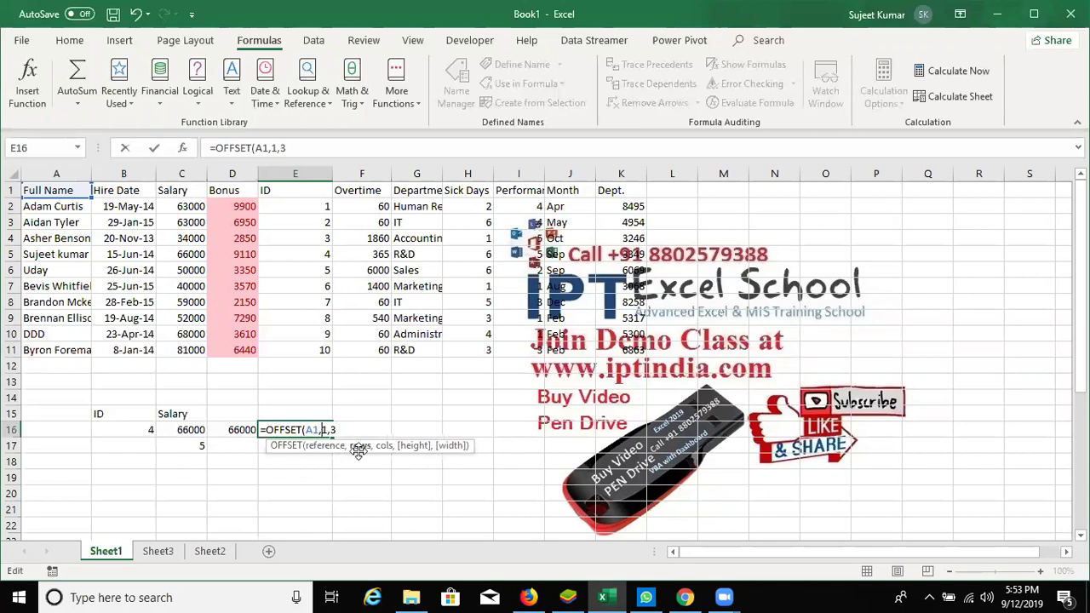
{"action": "key", "text": "Right"}
{"action": "key", "text": "Right"}
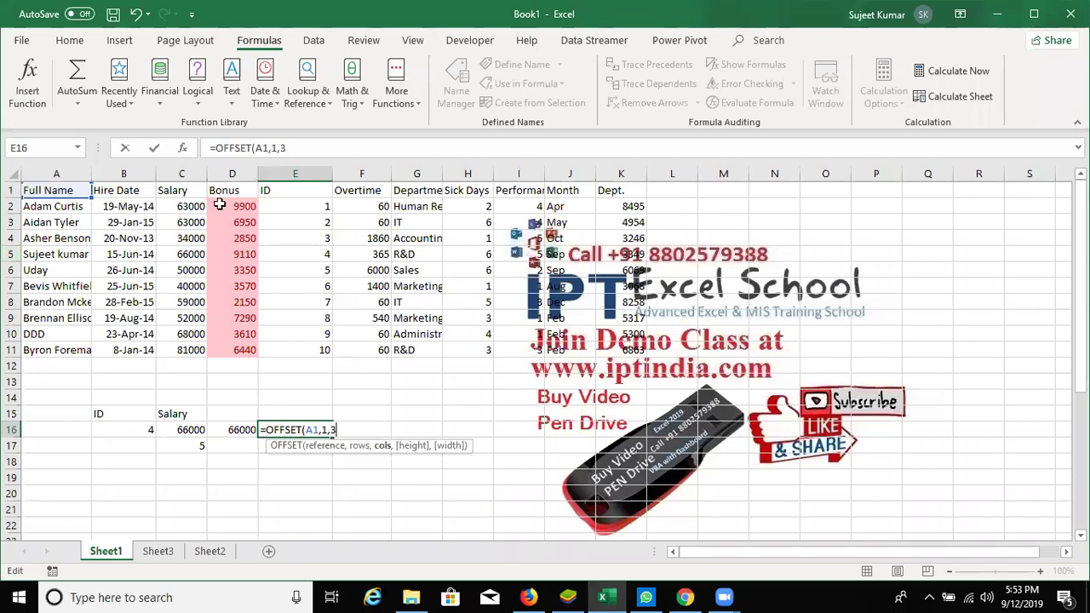
{"action": "key", "text": "Return"}
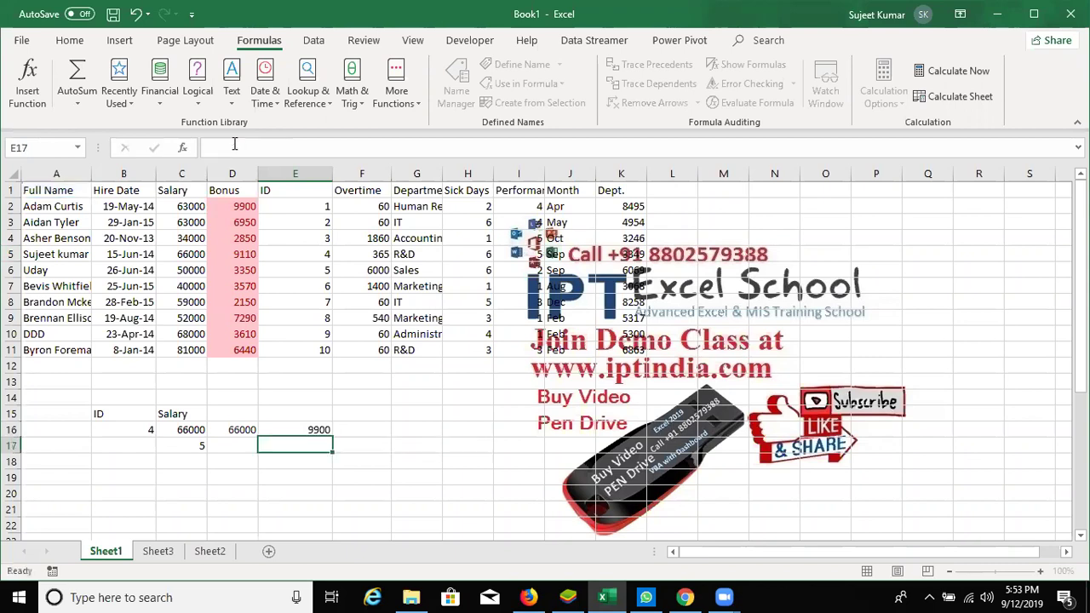
{"action": "key", "text": "Up"}
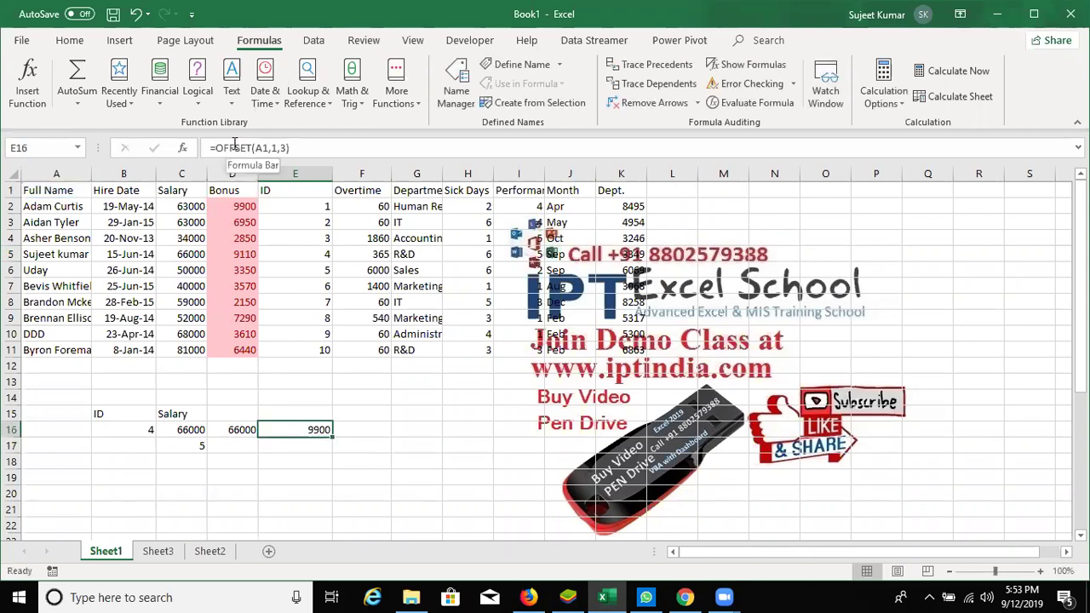
{"action": "left_click", "coordinate": [235, 148]}
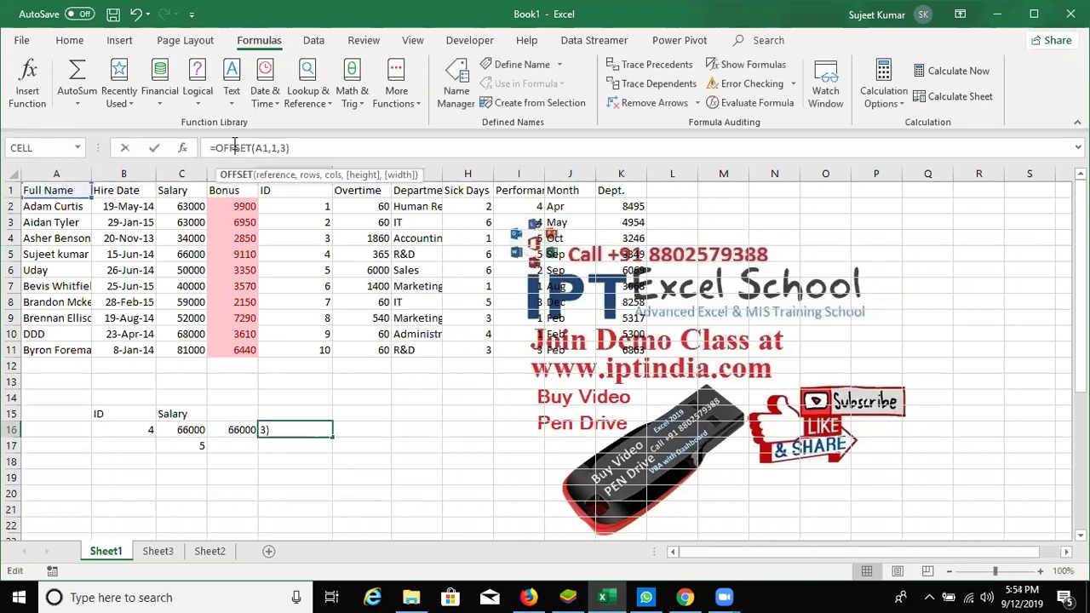
{"action": "triple_click", "coordinate": [278, 147]}
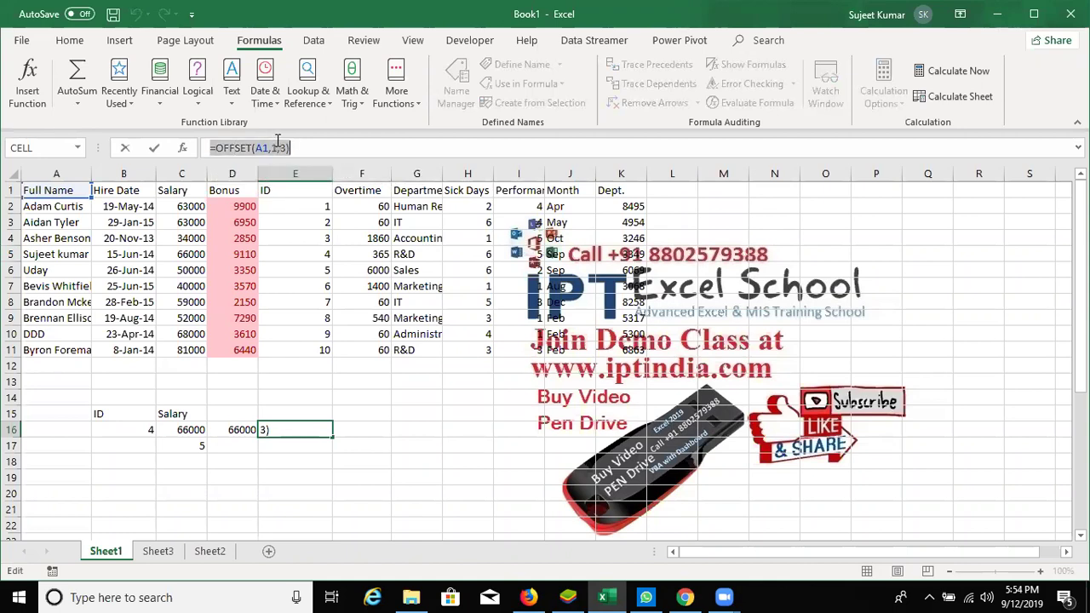
{"action": "key", "text": "Return"}
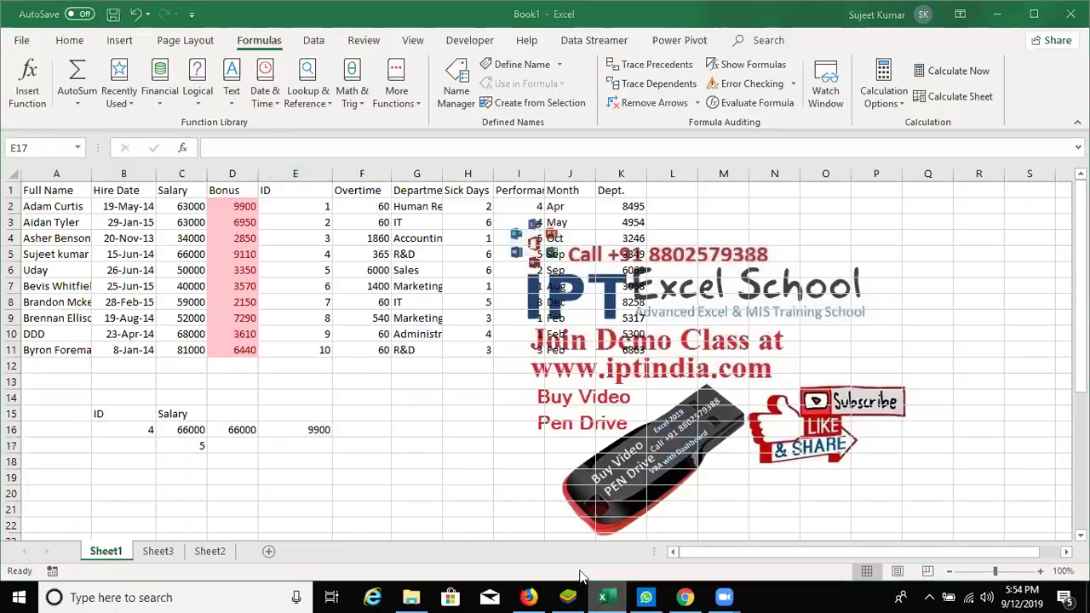
{"action": "left_click", "coordinate": [602, 597]}
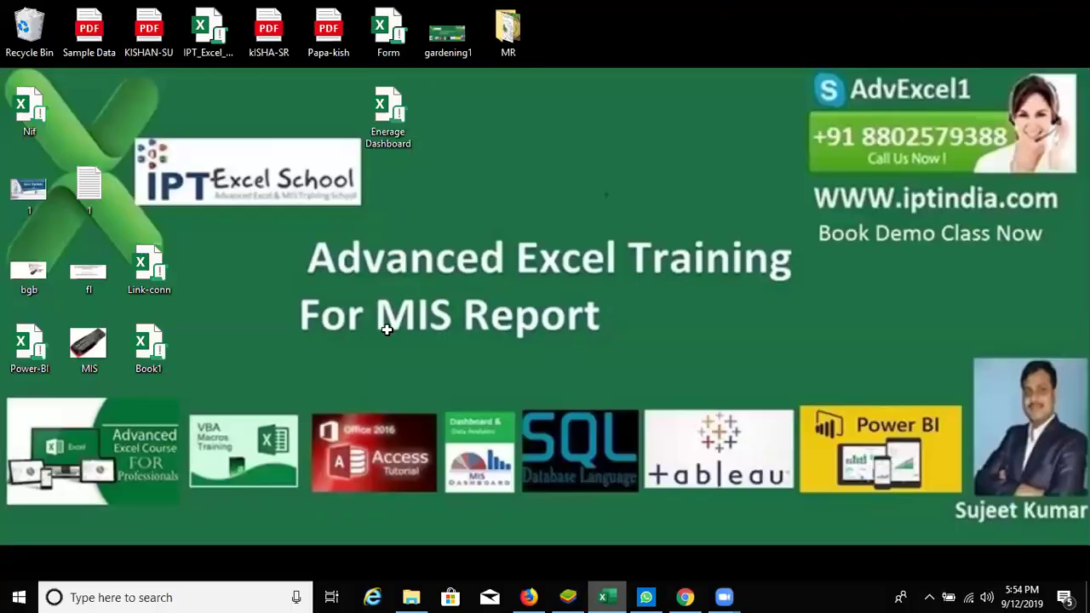
Paste the Sheet1 employee data transposed onto Sheet3 starting at A1
{"action": "key", "text": "alt+Tab"}
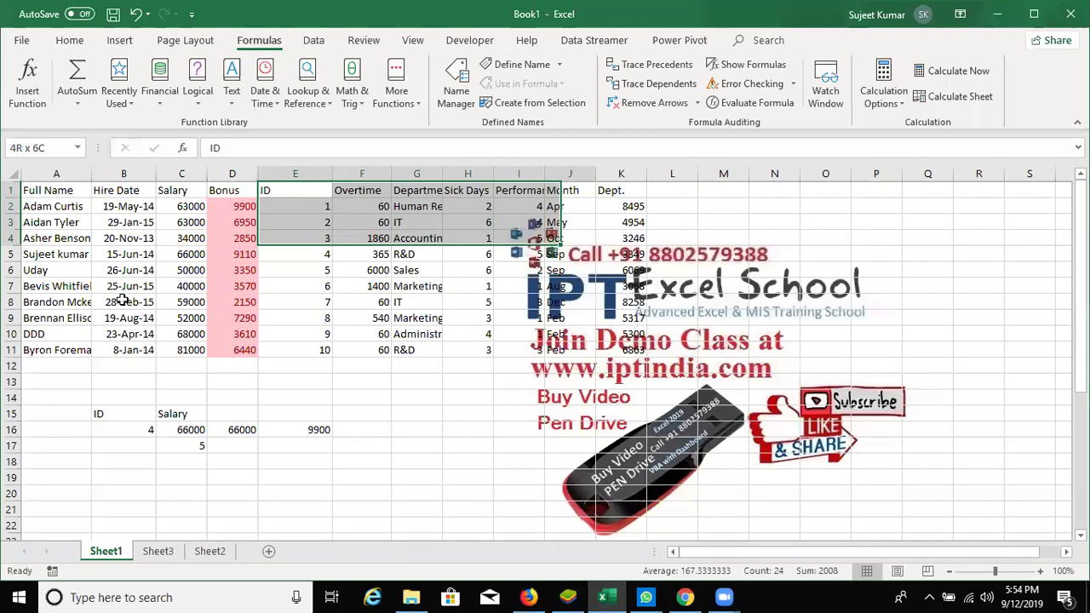
{"action": "key", "text": "ctrl+Page_Down"}
{"action": "right_click", "coordinate": [58, 198]}
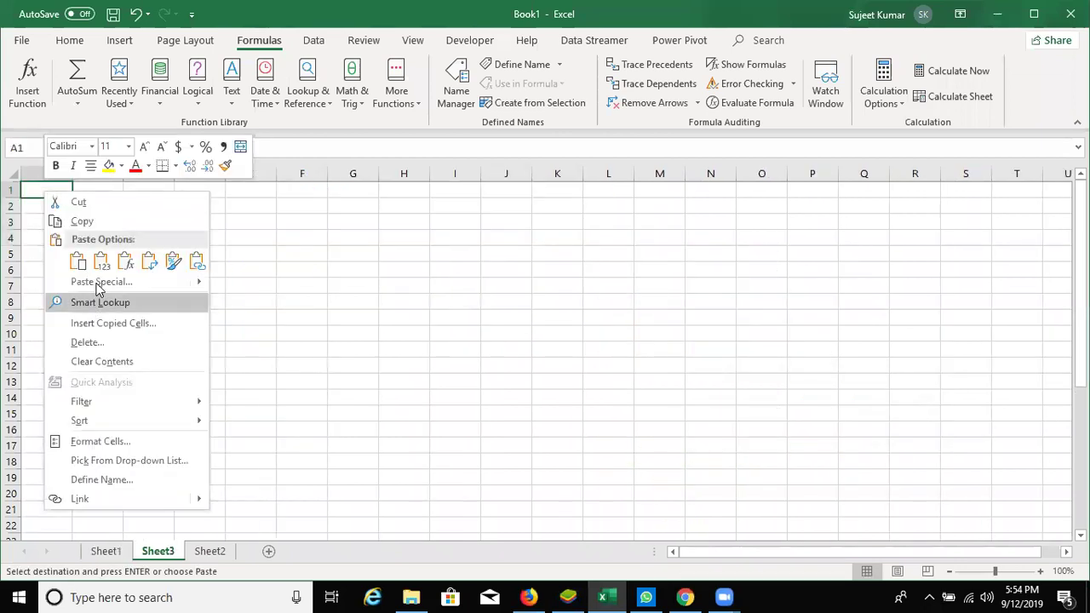
{"action": "key", "text": "Escape"}
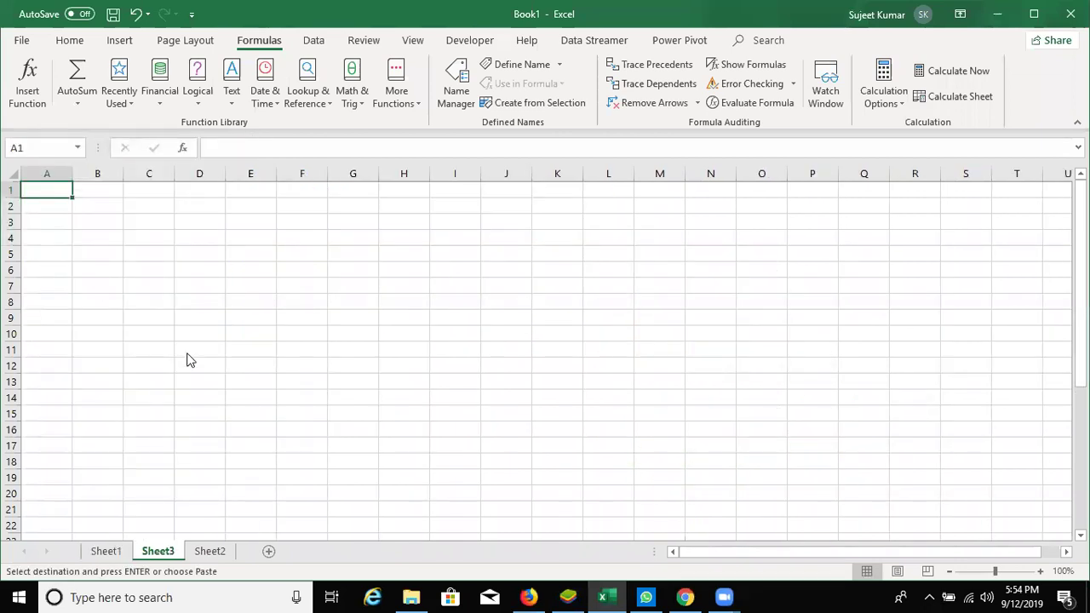
{"action": "key", "text": "ctrl+alt+v"}
{"action": "key", "text": "e"}
{"action": "left_click", "coordinate": [219, 395]}
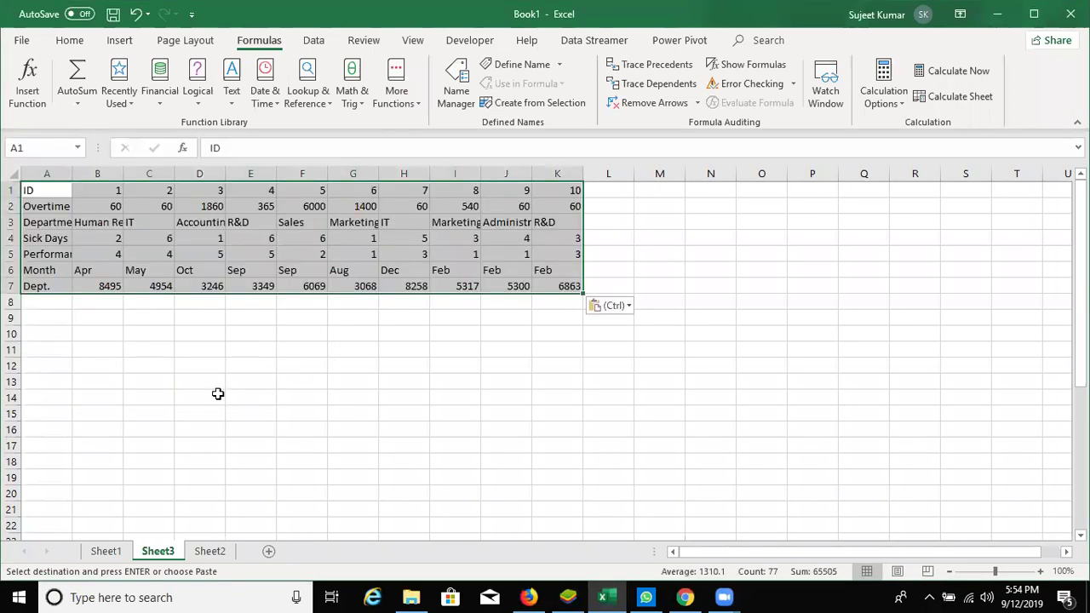
Browse the Formulas tab's Lookup & Reference function list
{"action": "left_click", "coordinate": [312, 105]}
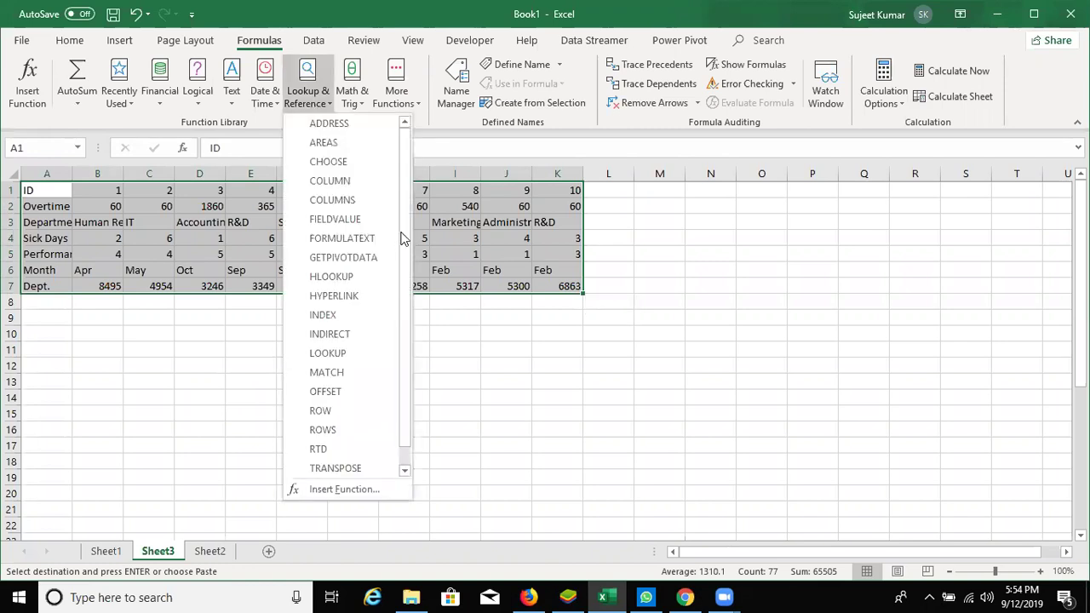
{"action": "scroll", "coordinate": [402, 239], "scroll_direction": "down", "scroll_amount": 1}
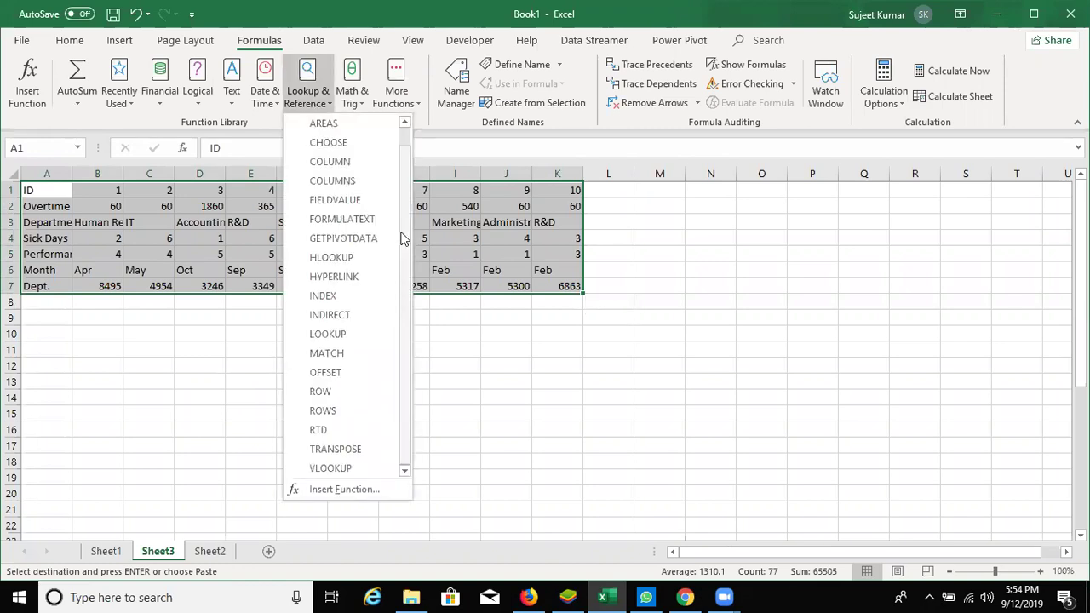
{"action": "scroll", "coordinate": [403, 239], "scroll_direction": "up", "scroll_amount": 1}
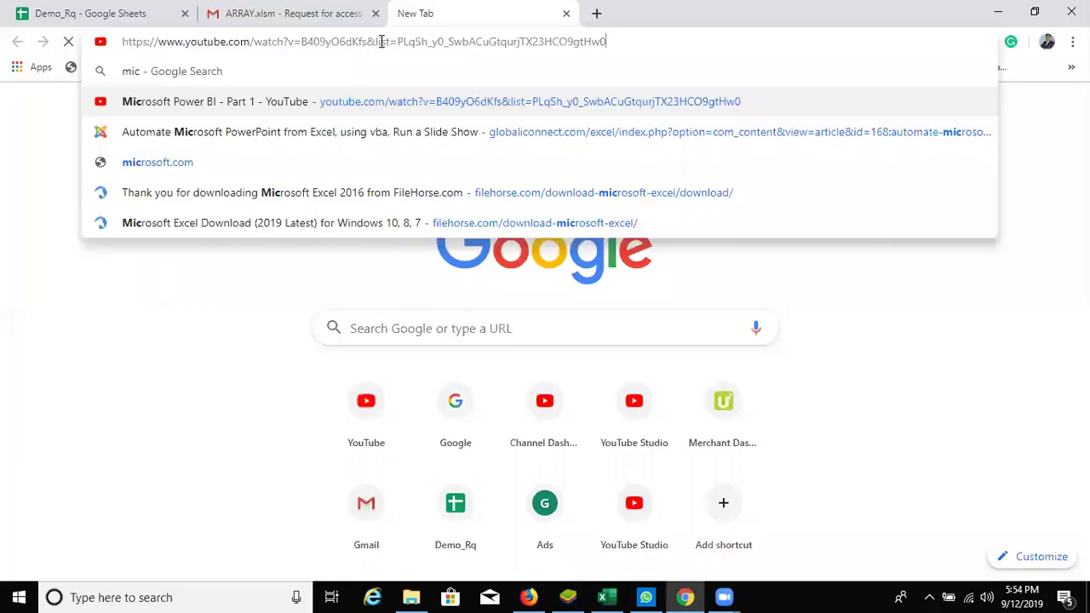
Choose the microsoft.com suggestion in Chrome's address bar to load it
{"action": "key", "text": "Down"}
{"action": "key", "text": "Return"}
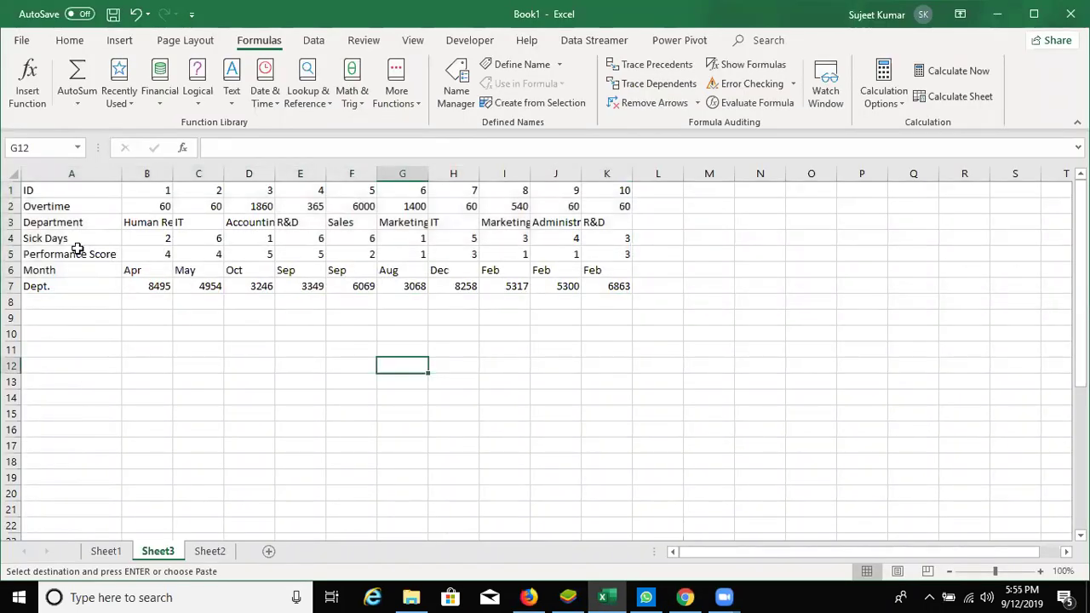
Enter the lookup ID 5 in B14 and the heading Month in C13
{"action": "key", "text": "ctrl+a"}
{"action": "key", "text": "ctrl+v"}
{"action": "left_click", "coordinate": [130, 398]}
{"action": "type", "text": "5"}
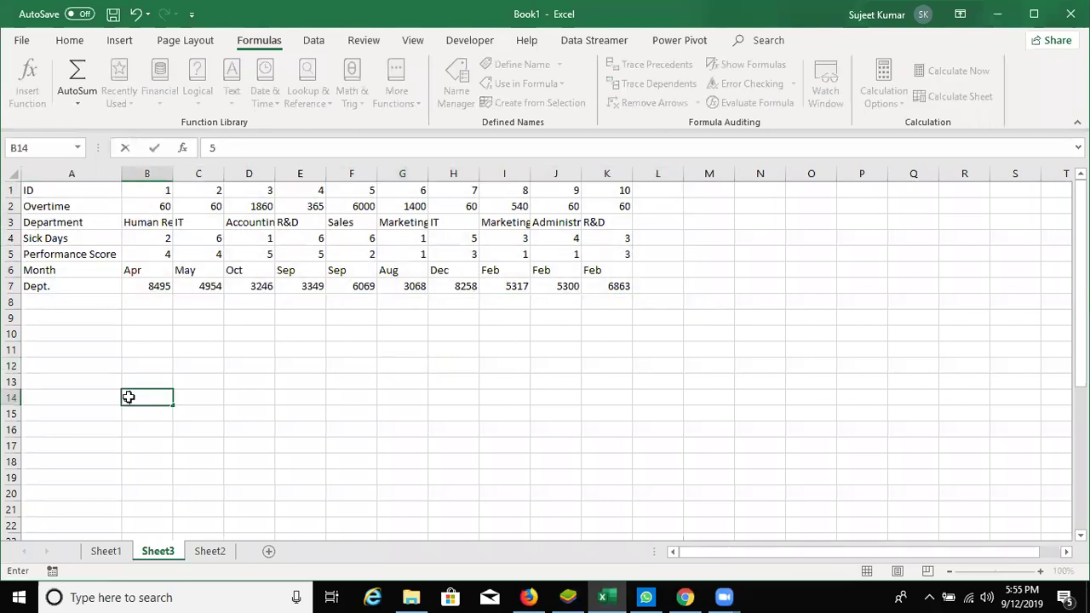
{"action": "key", "text": "Right"}
{"action": "key", "text": "Up"}
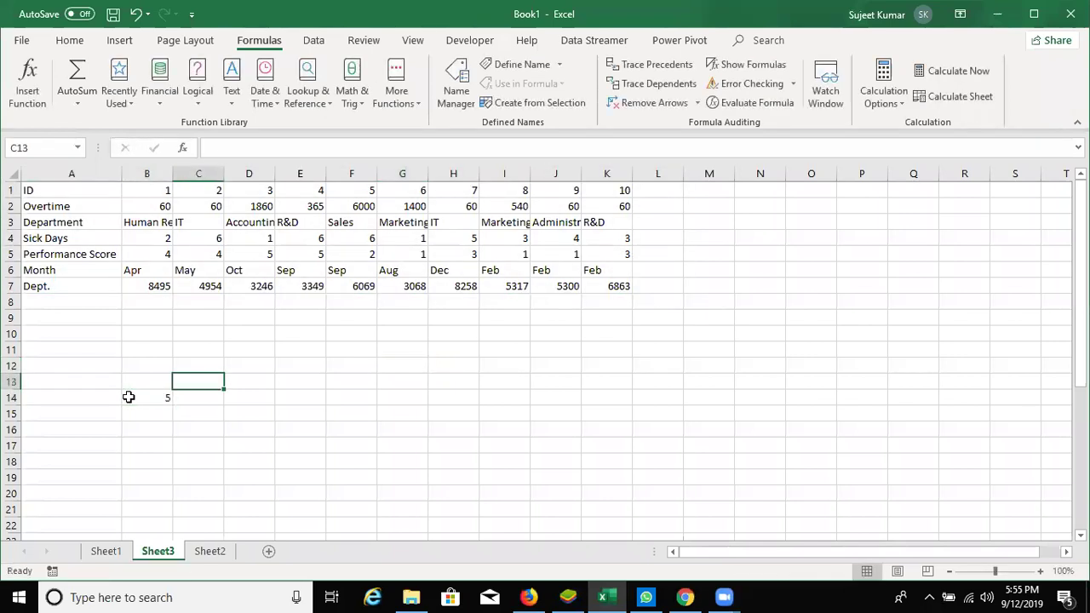
{"action": "type", "text": "Month"}
{"action": "key", "text": "Return"}
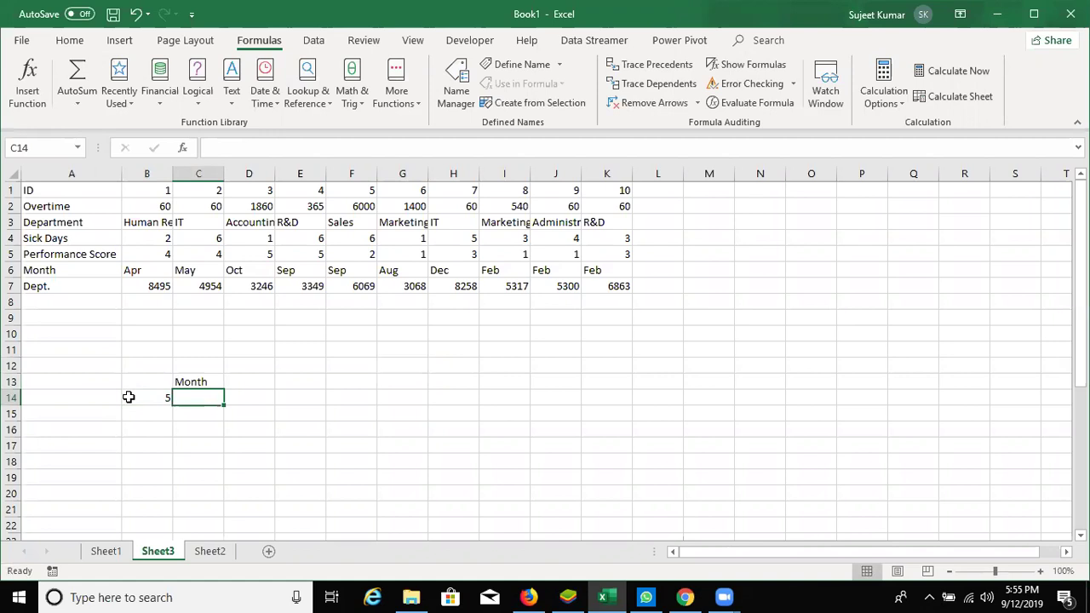
Start then cancel a VLOOKUP in C14, and highlight the transposed table and ID 5's values F1:F5
{"action": "type", "text": "=vl"}
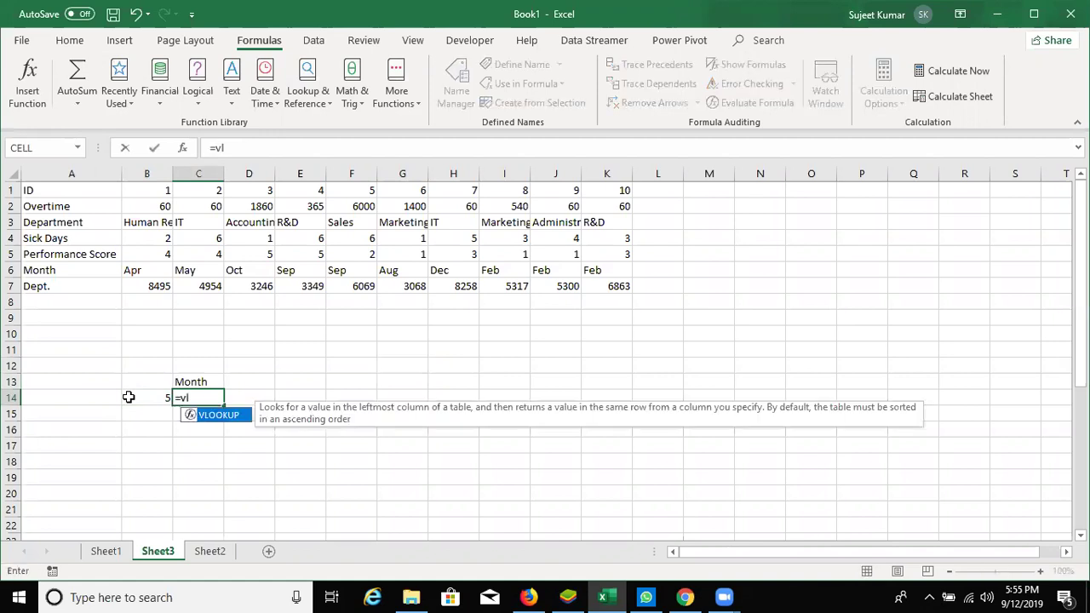
{"action": "key", "text": "Tab"}
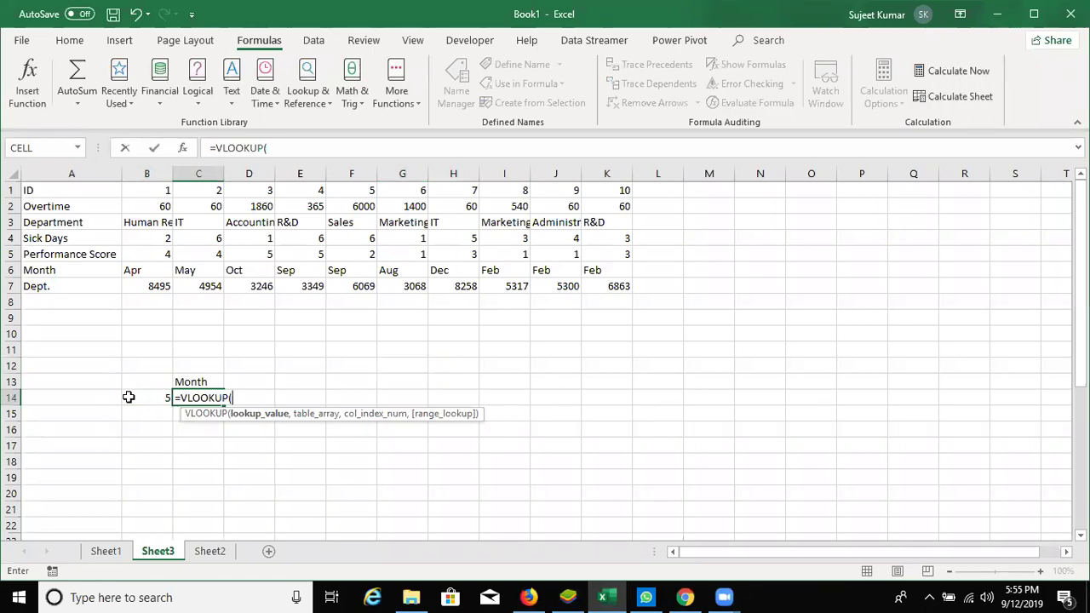
{"action": "key", "text": "Escape"}
{"action": "left_click_drag", "start_coordinate": [54, 195], "coordinate": [593, 190]}
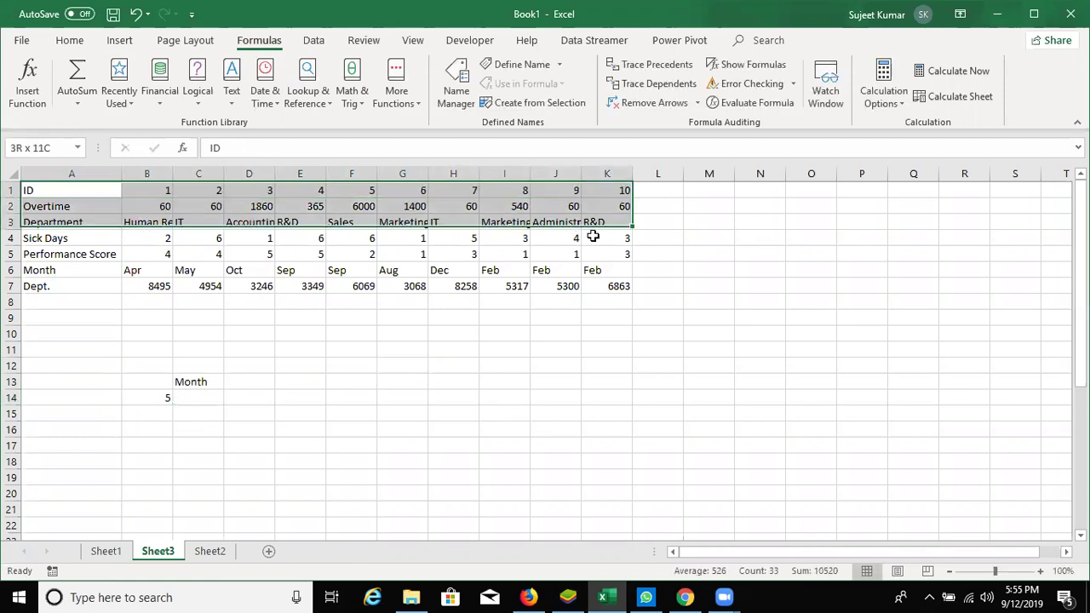
{"action": "left_click_drag", "start_coordinate": [593, 190], "coordinate": [578, 287]}
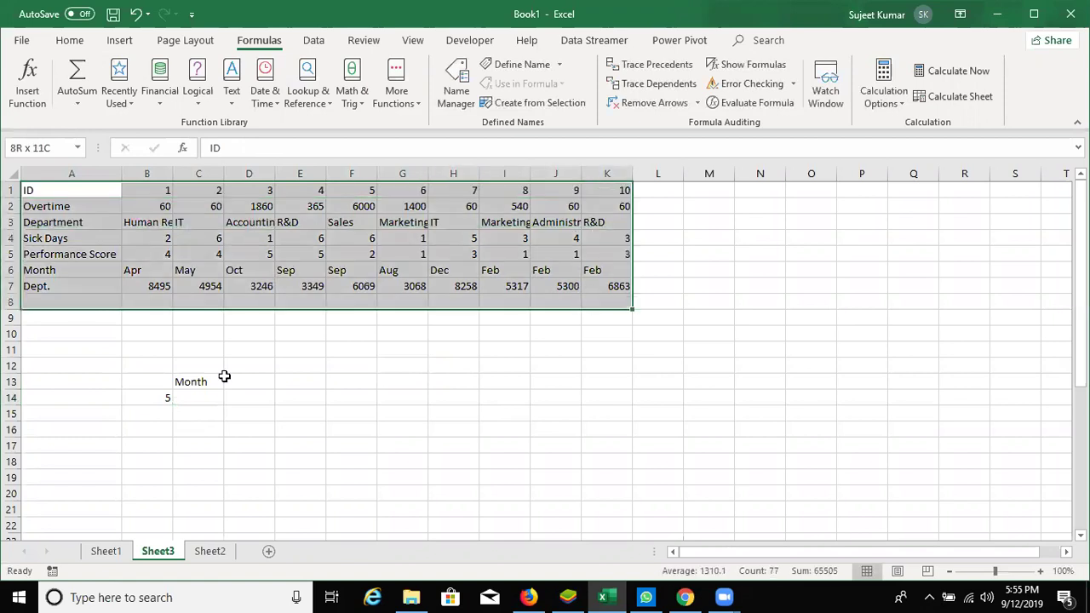
{"action": "left_click", "coordinate": [274, 395]}
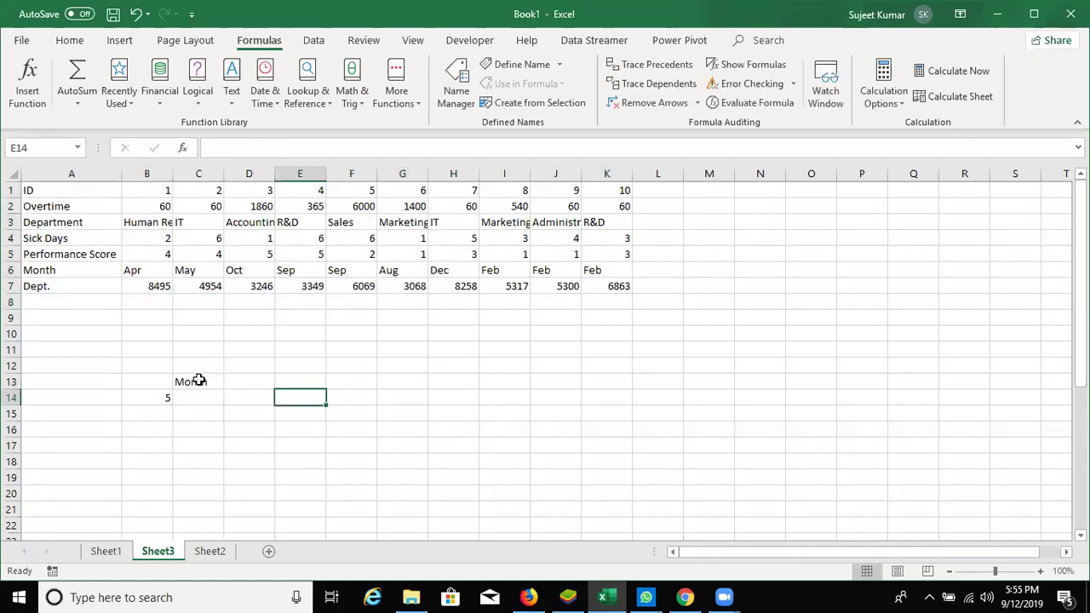
{"action": "left_click", "coordinate": [197, 402]}
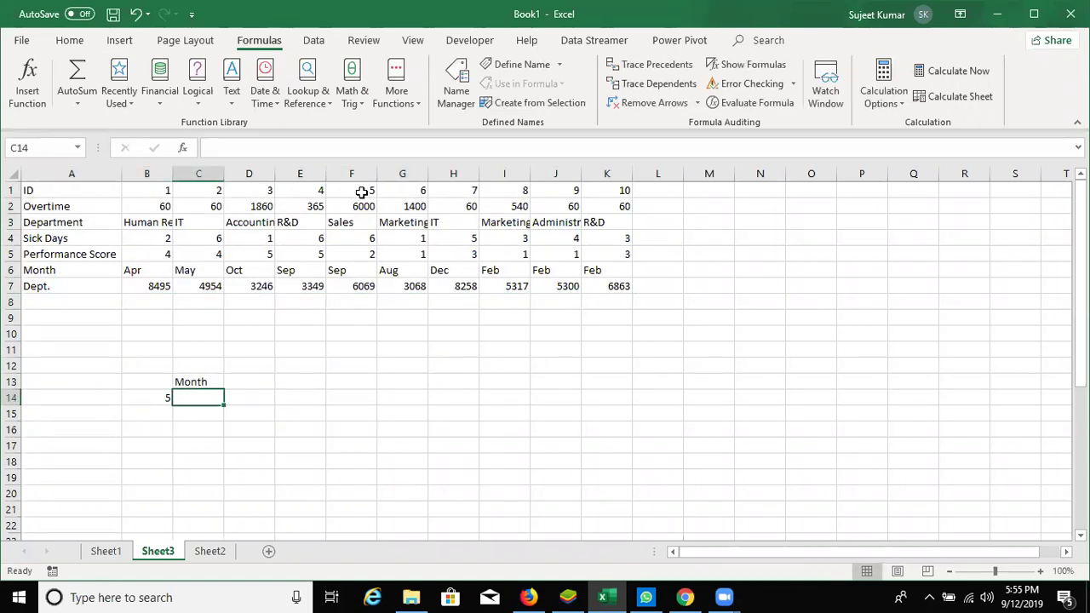
{"action": "left_click_drag", "start_coordinate": [363, 192], "coordinate": [364, 262]}
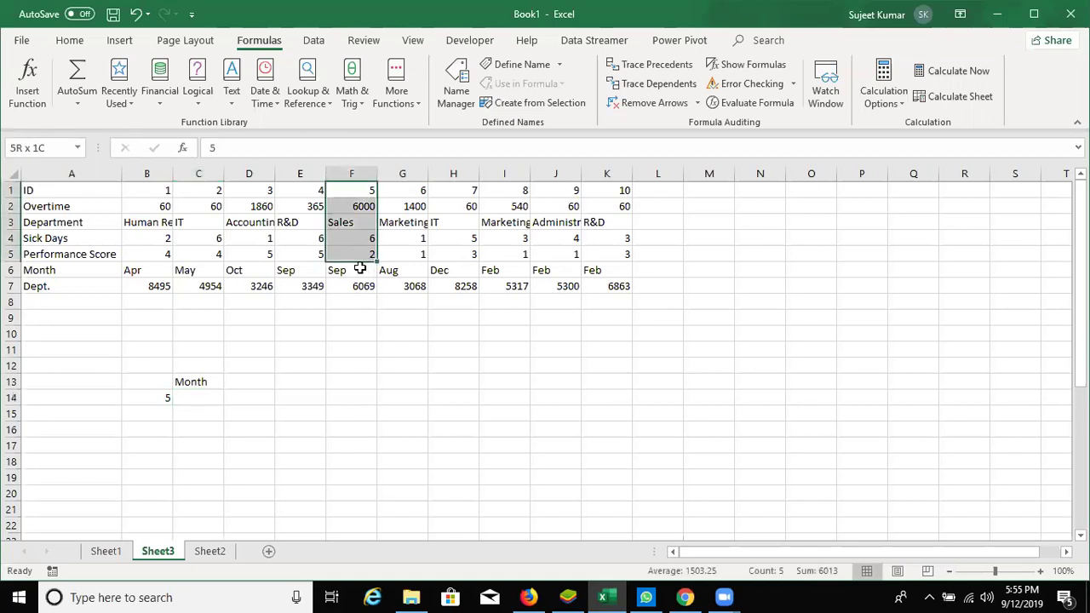
Begin C14's HLOOKUP with lookup value B14 and the transposed table A1:L7 as range
{"action": "left_click", "coordinate": [361, 270]}
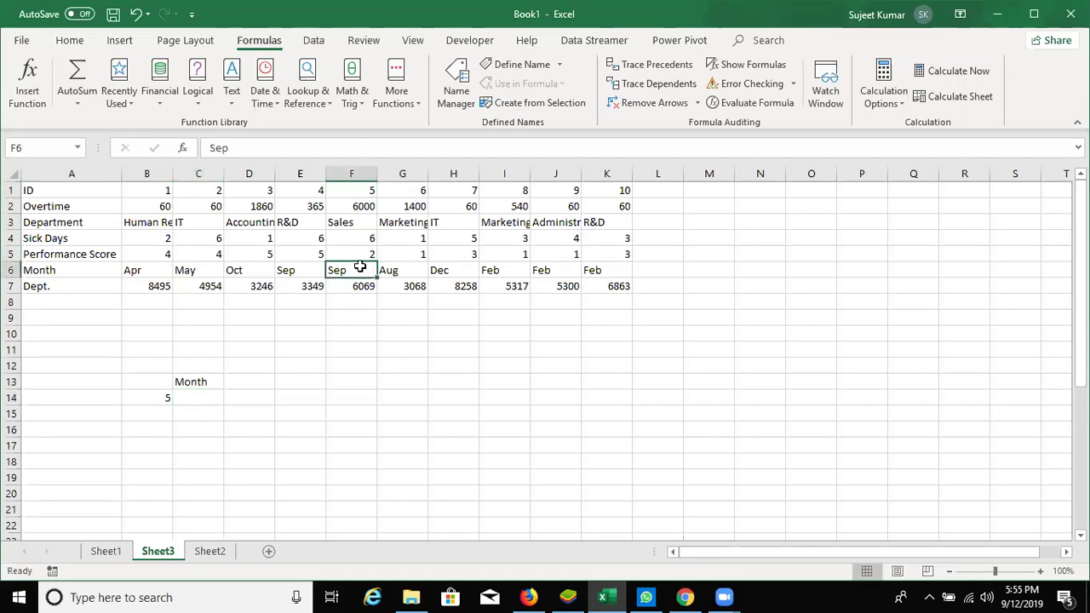
{"action": "left_click", "coordinate": [195, 399]}
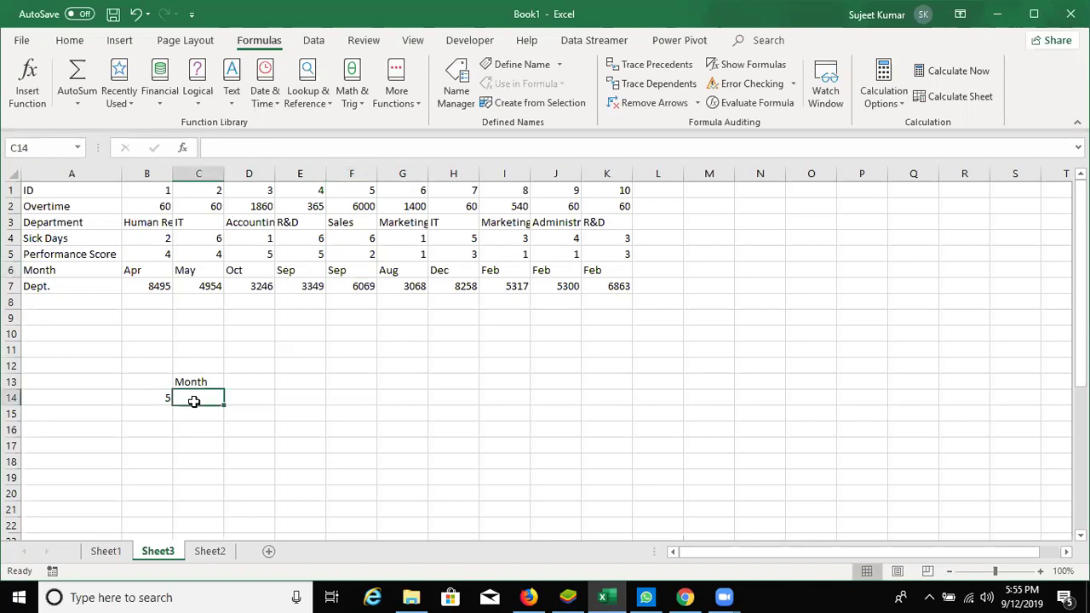
{"action": "type", "text": "="}
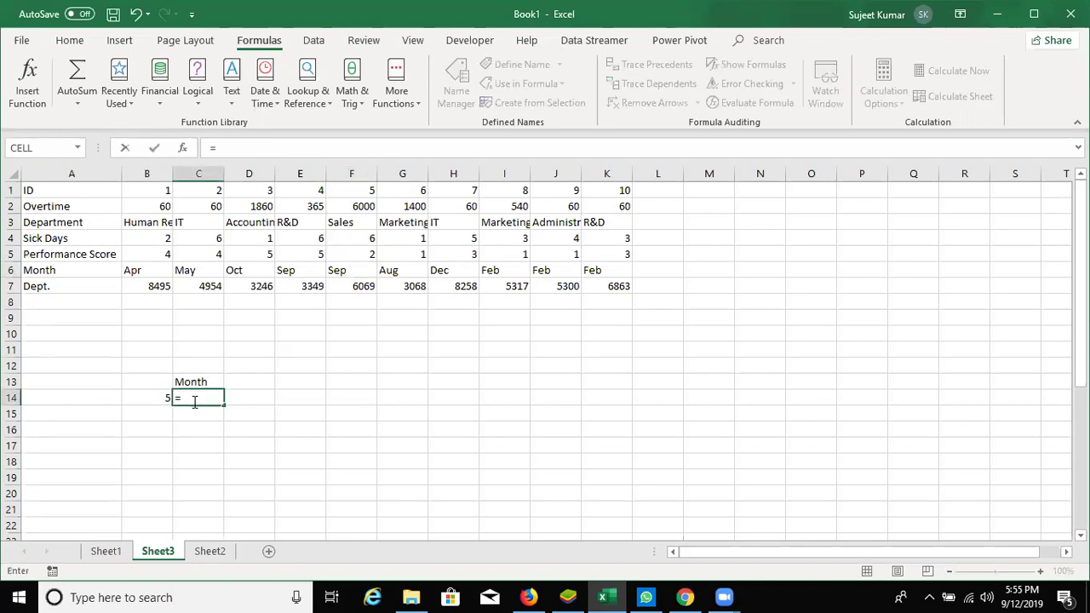
{"action": "type", "text": "hl"}
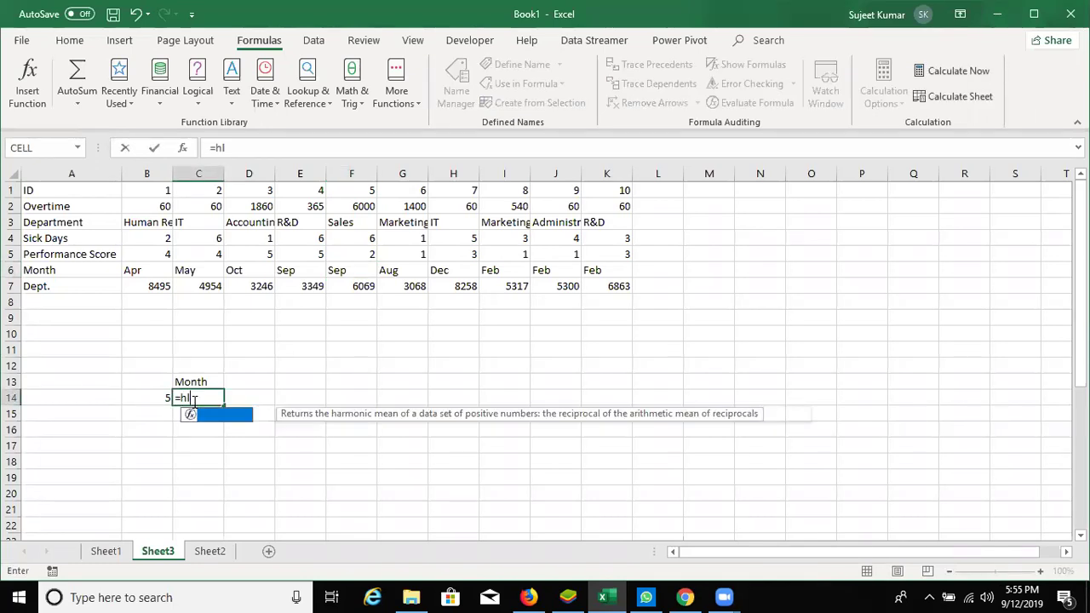
{"action": "key", "text": "Tab"}
{"action": "key", "text": "Left"}
{"action": "type", "text": ","}
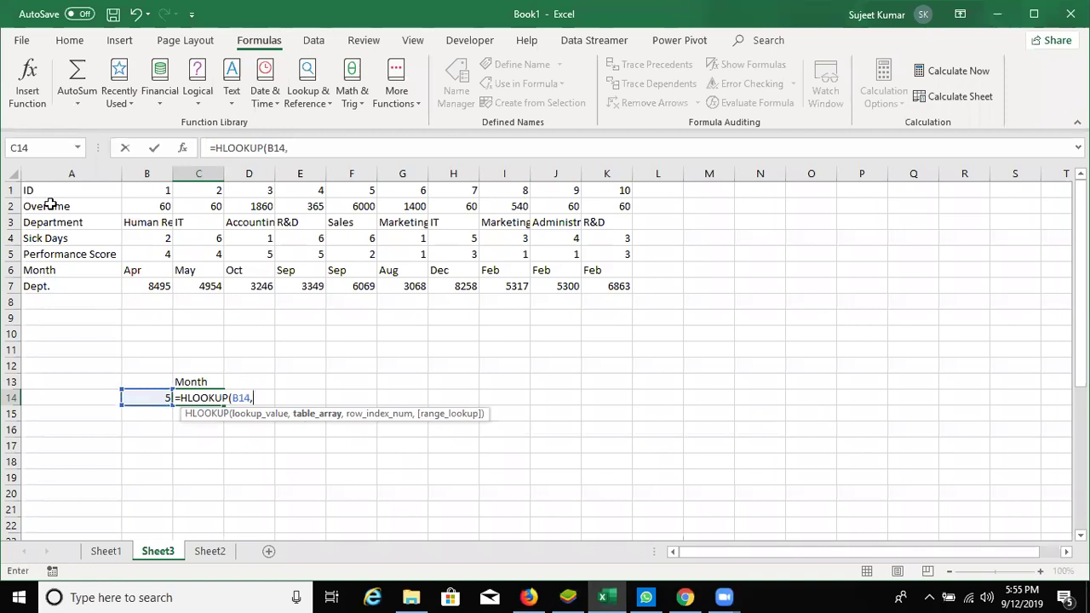
{"action": "mouse_move", "coordinate": [57, 187]}
{"action": "left_mouse_down"}
{"action": "mouse_move", "coordinate": [633, 294]}
{"action": "mouse_move", "coordinate": [623, 288]}
{"action": "left_mouse_up"}
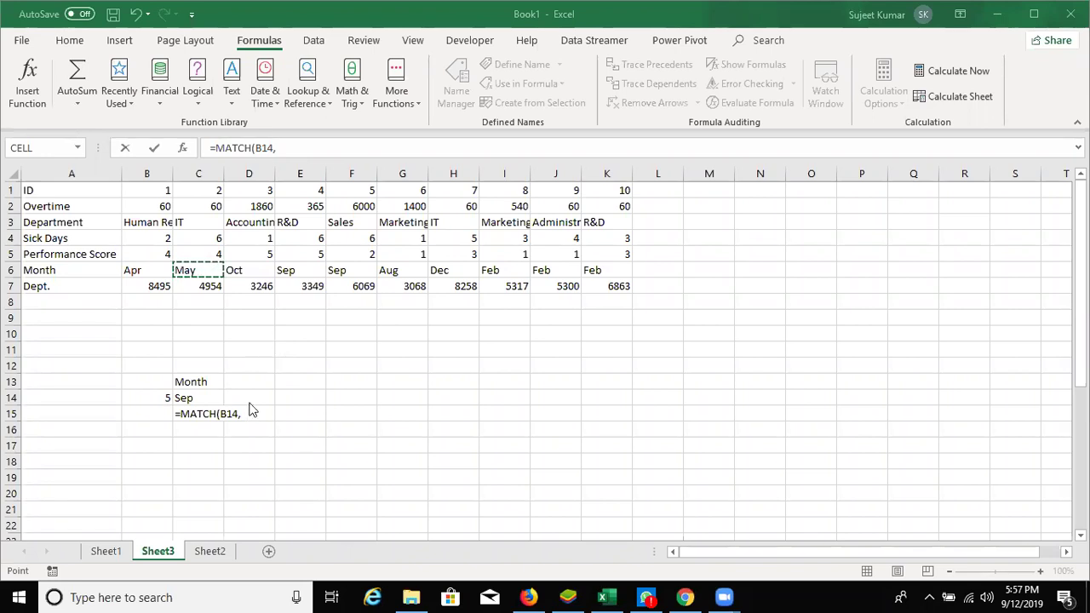
Rebuild C15 as =MATCH(B14,A1:K1,0), returning position 6
{"action": "left_click", "coordinate": [247, 413]}
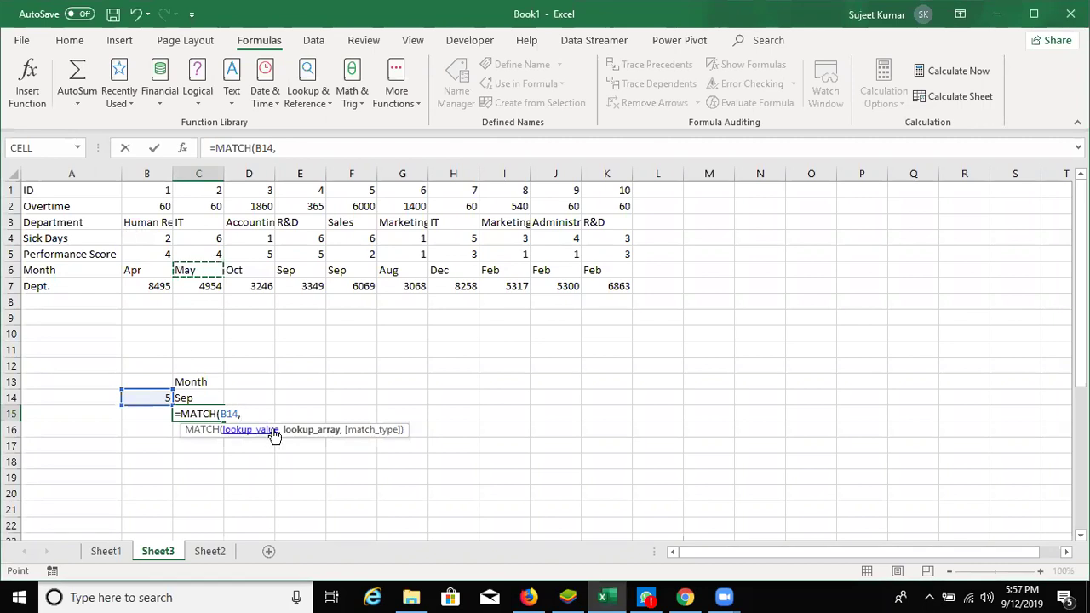
{"action": "key", "text": "BackSpace"}
{"action": "key", "text": "BackSpace"}
{"action": "key", "text": "BackSpace"}
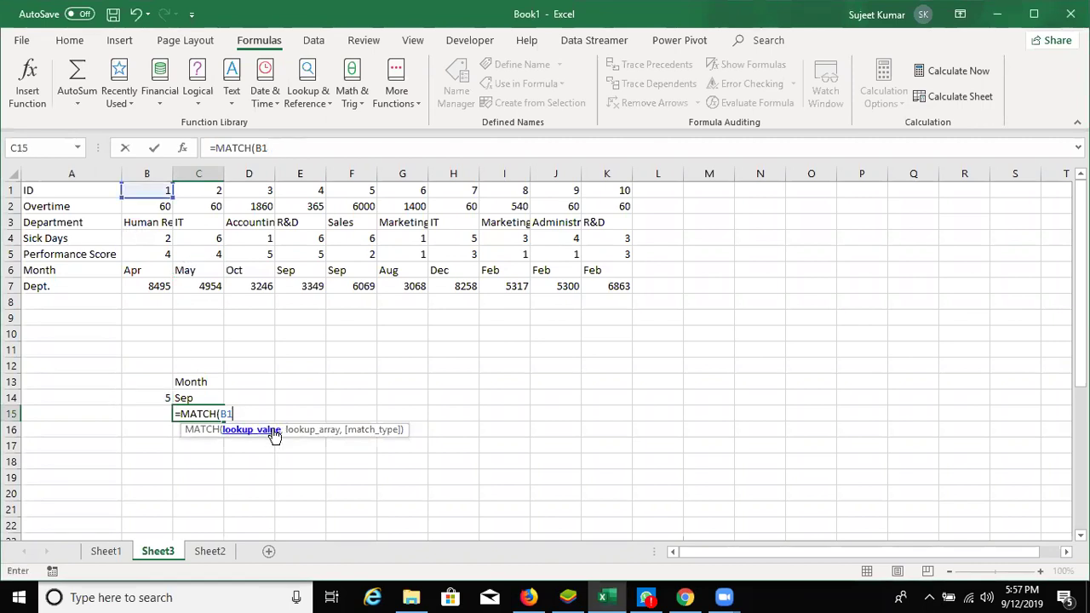
{"action": "key", "text": "BackSpace"}
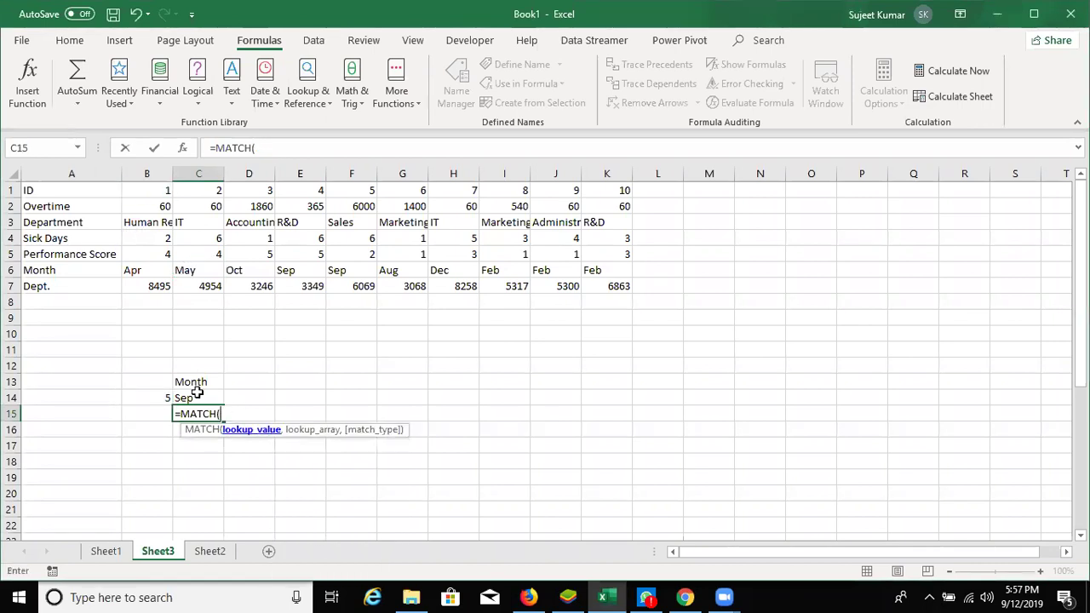
{"action": "left_click", "coordinate": [157, 400]}
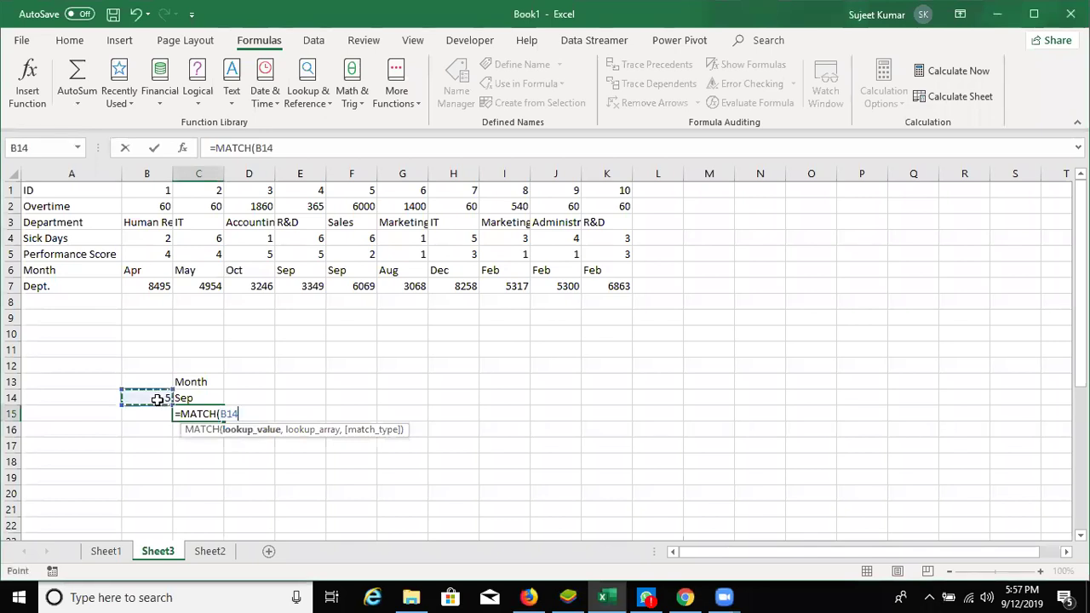
{"action": "type", "text": ","}
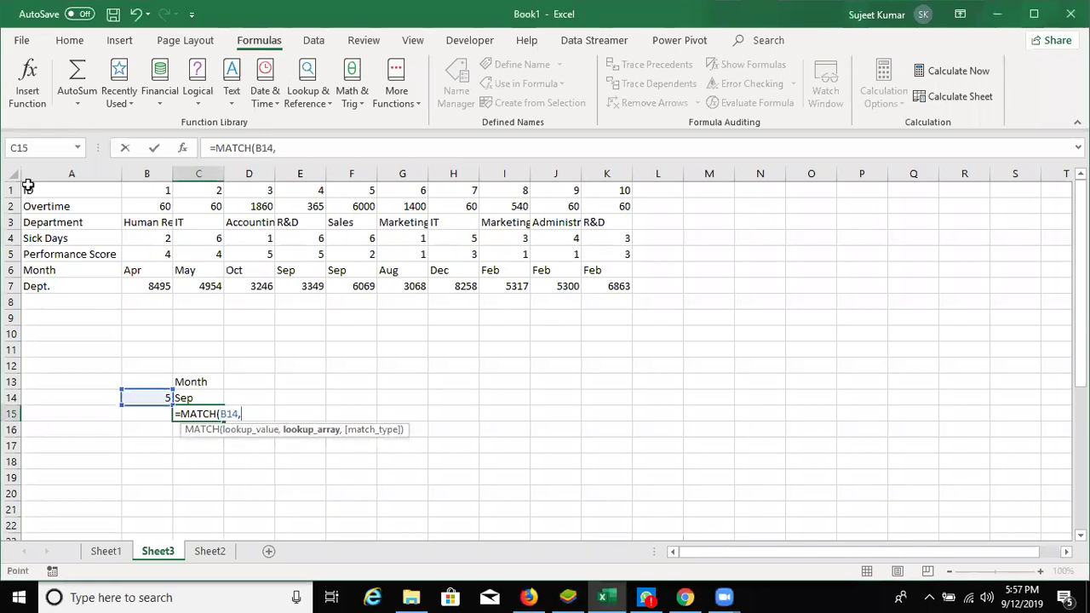
{"action": "left_click_drag", "start_coordinate": [28, 182], "coordinate": [626, 182]}
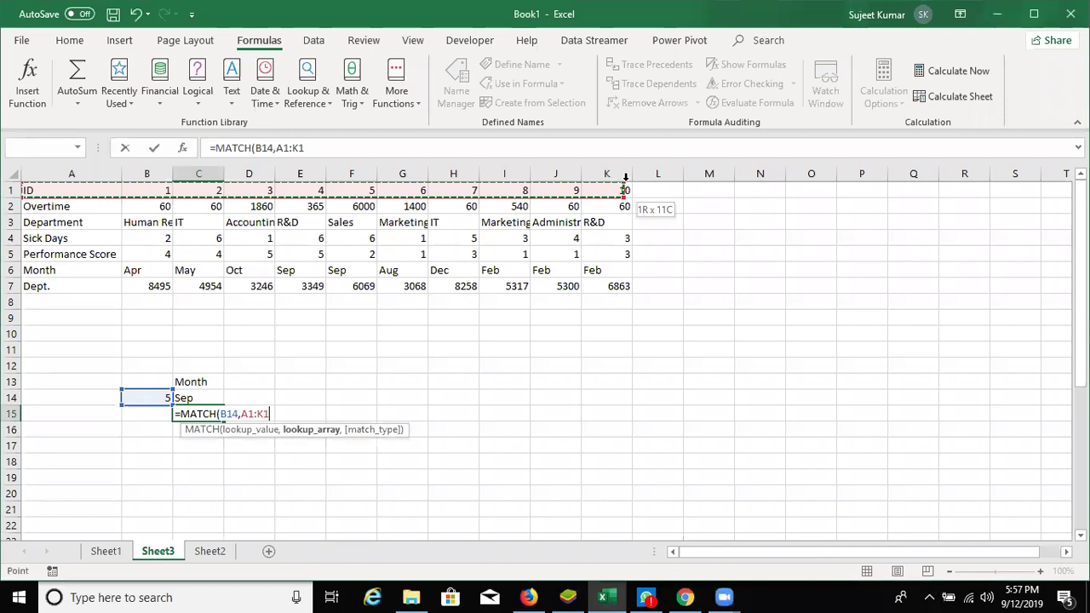
{"action": "type", "text": ","}
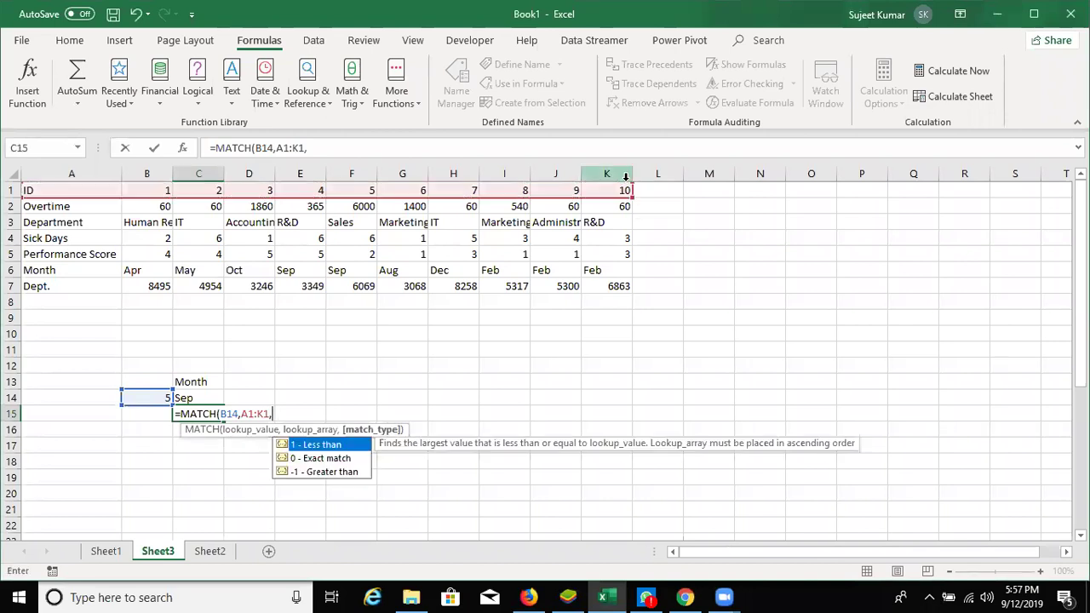
{"action": "type", "text": "0)"}
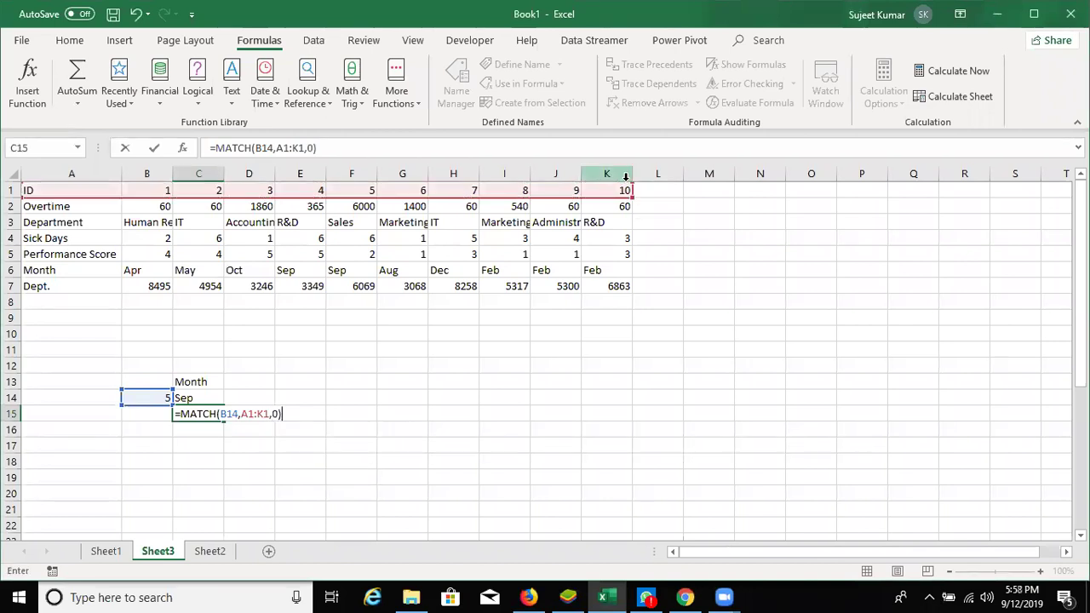
{"action": "key", "text": "Return"}
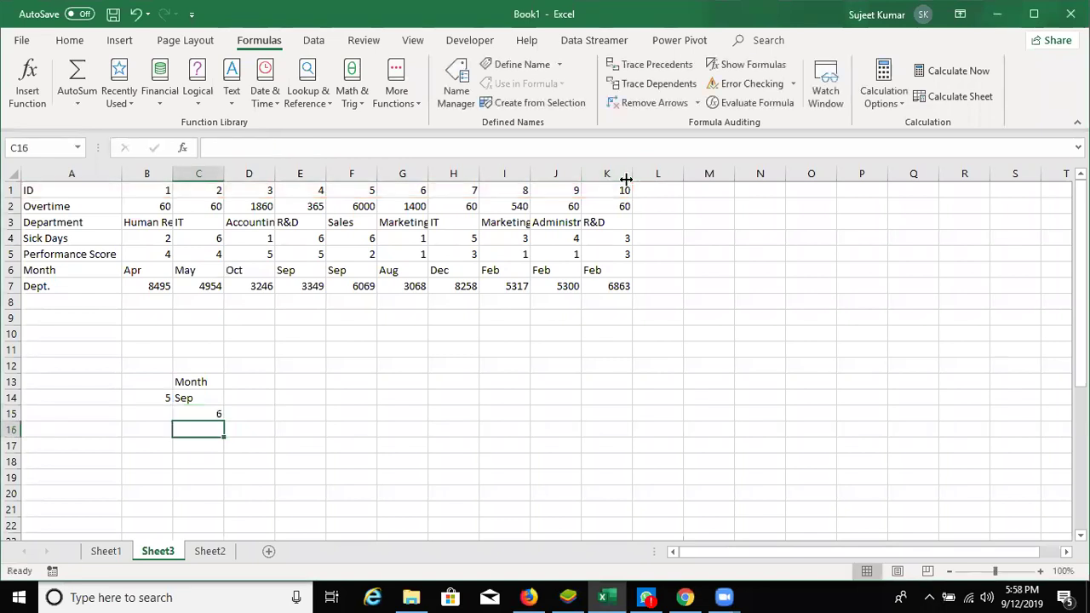
Write =INDEX(A1:K7,6,C15) in D14, taking the column number from C15
{"action": "key", "text": "Up"}
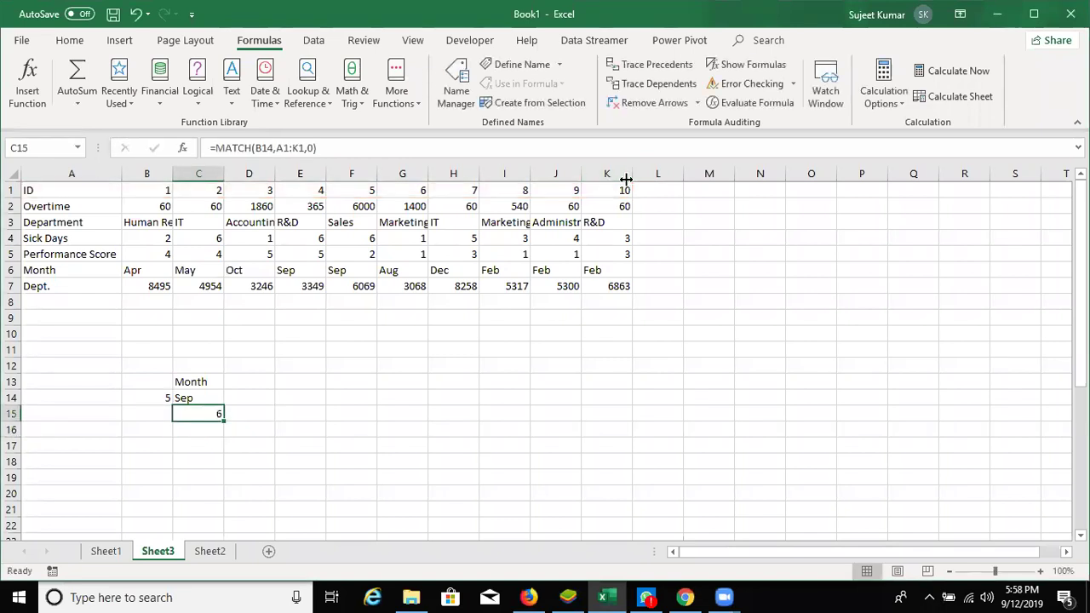
{"action": "key", "text": "Right"}
{"action": "key", "text": "Up"}
{"action": "type", "text": "=in"}
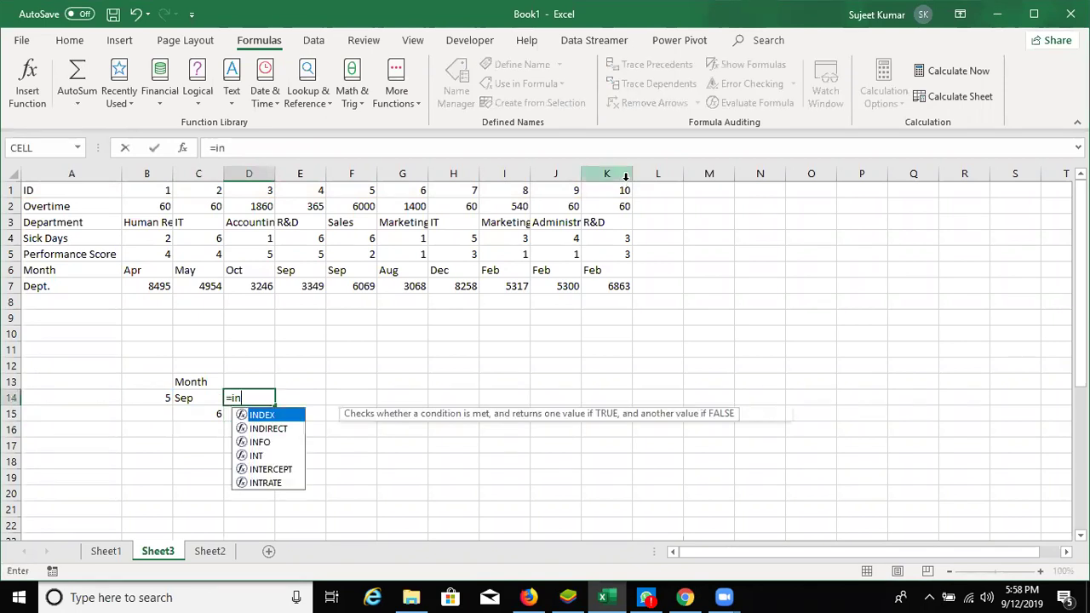
{"action": "type", "text": "d"}
{"action": "key", "text": "Tab"}
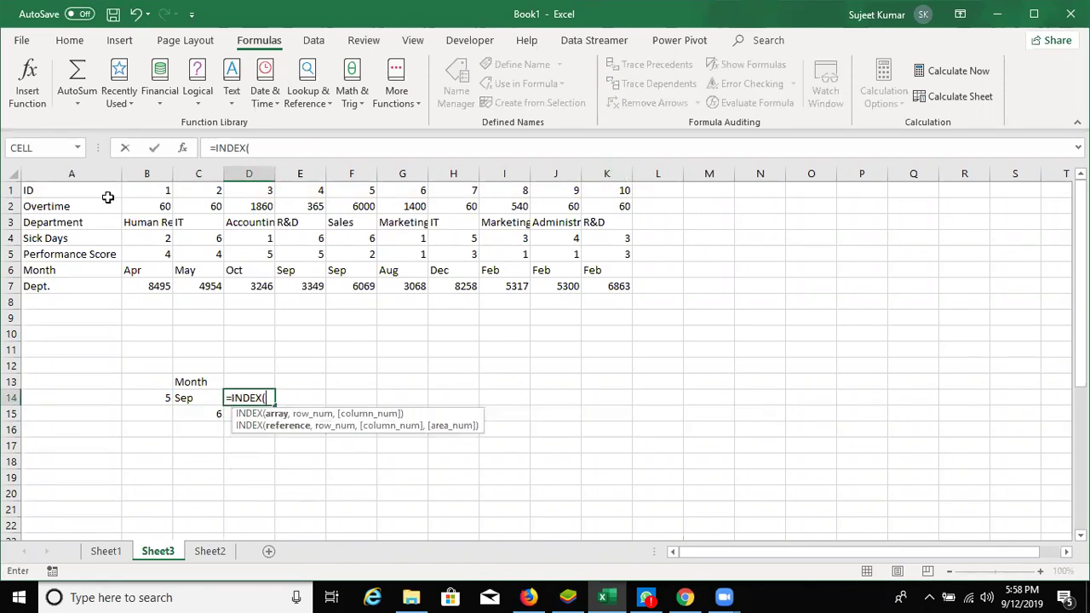
{"action": "left_click_drag", "start_coordinate": [99, 194], "coordinate": [600, 286]}
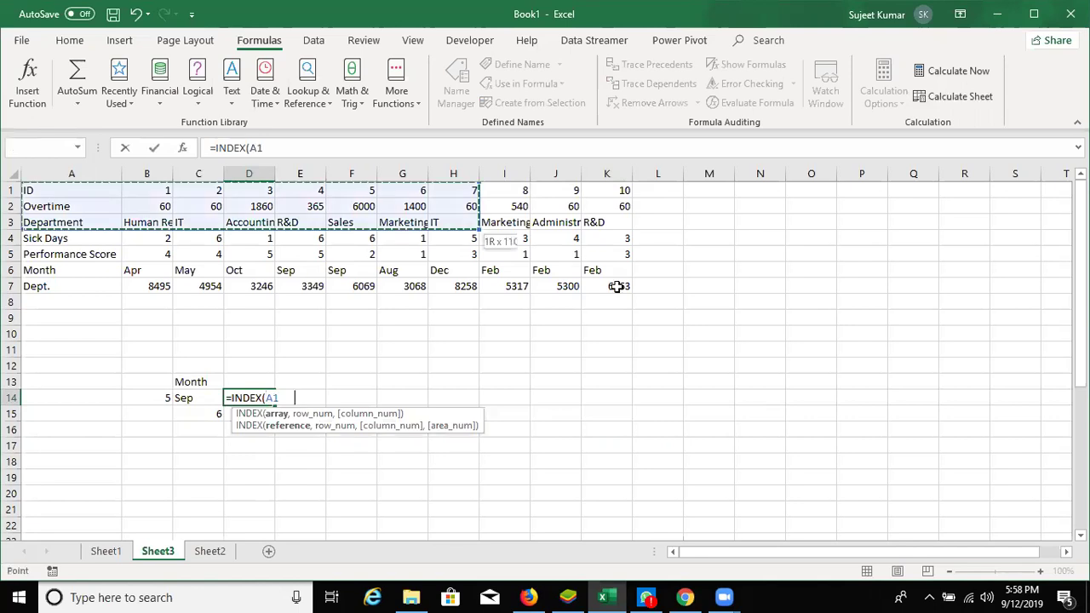
{"action": "type", "text": ":K7,"}
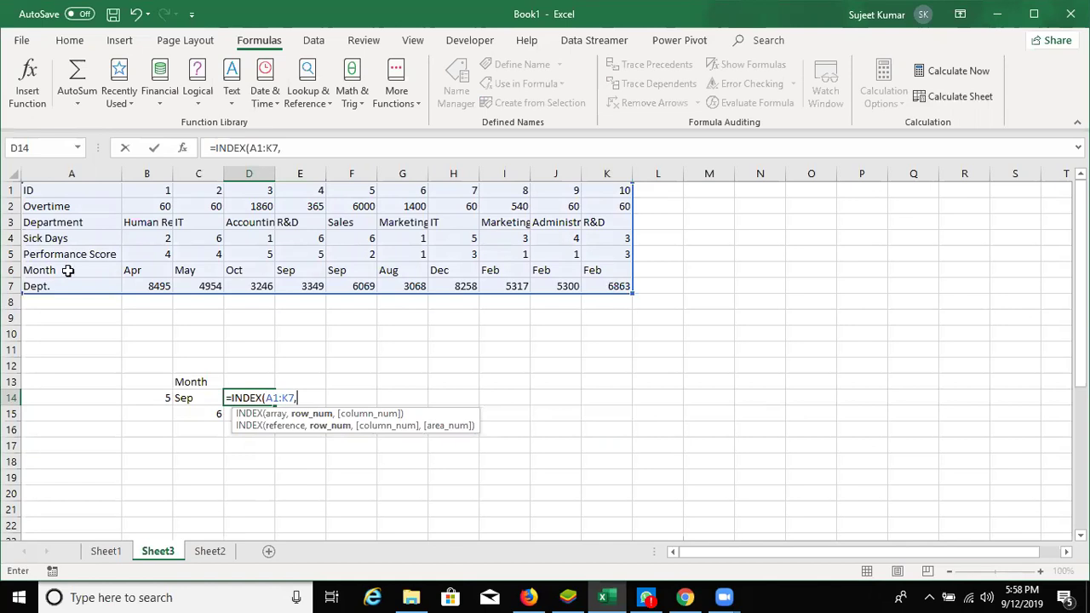
{"action": "type", "text": "6,"}
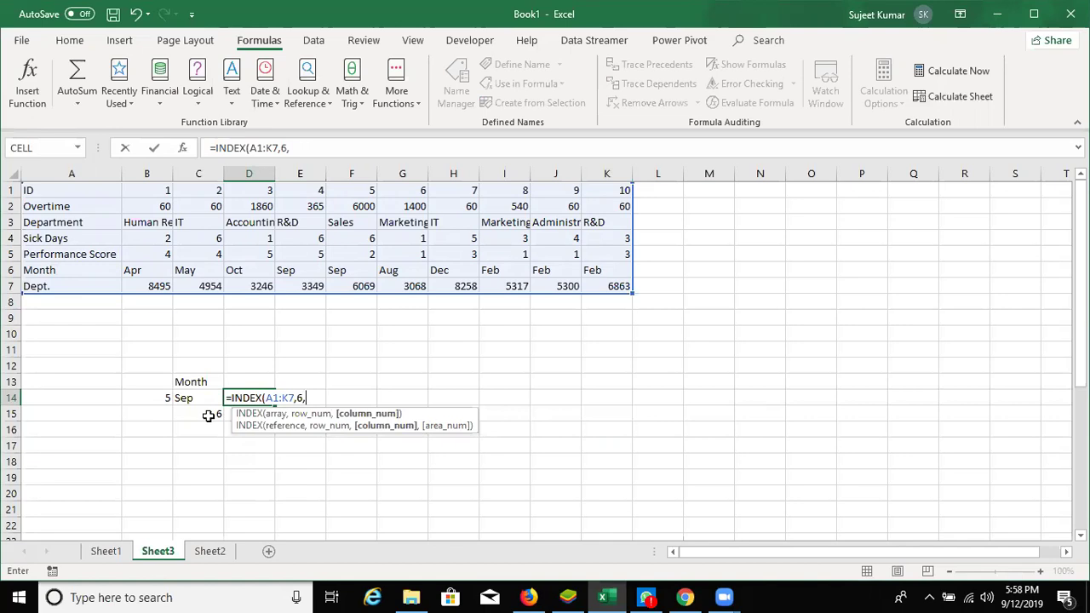
{"action": "left_click", "coordinate": [207, 416]}
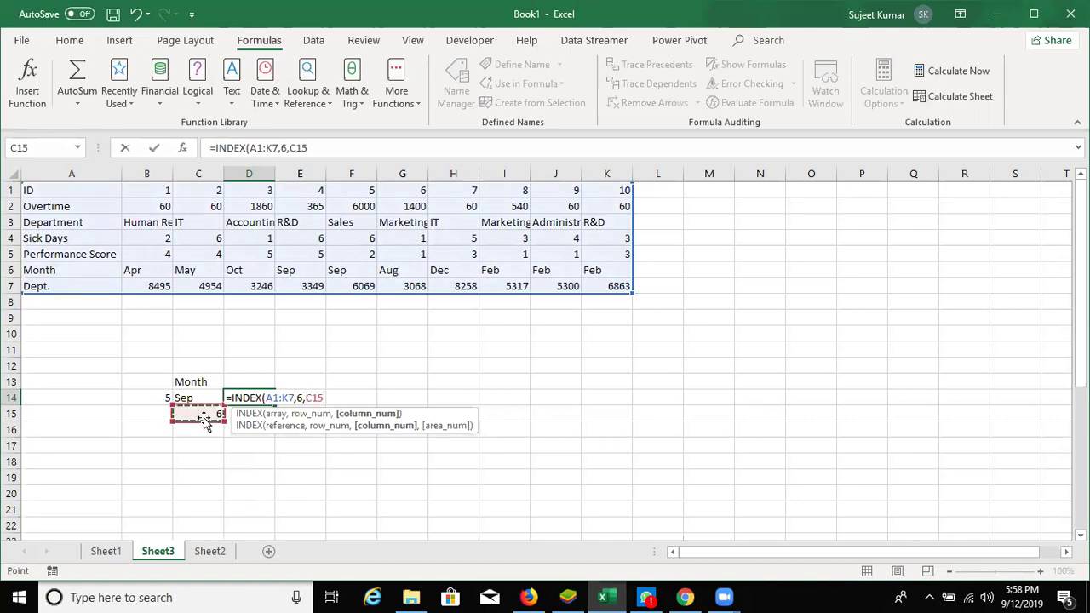
{"action": "type", "text": ")"}
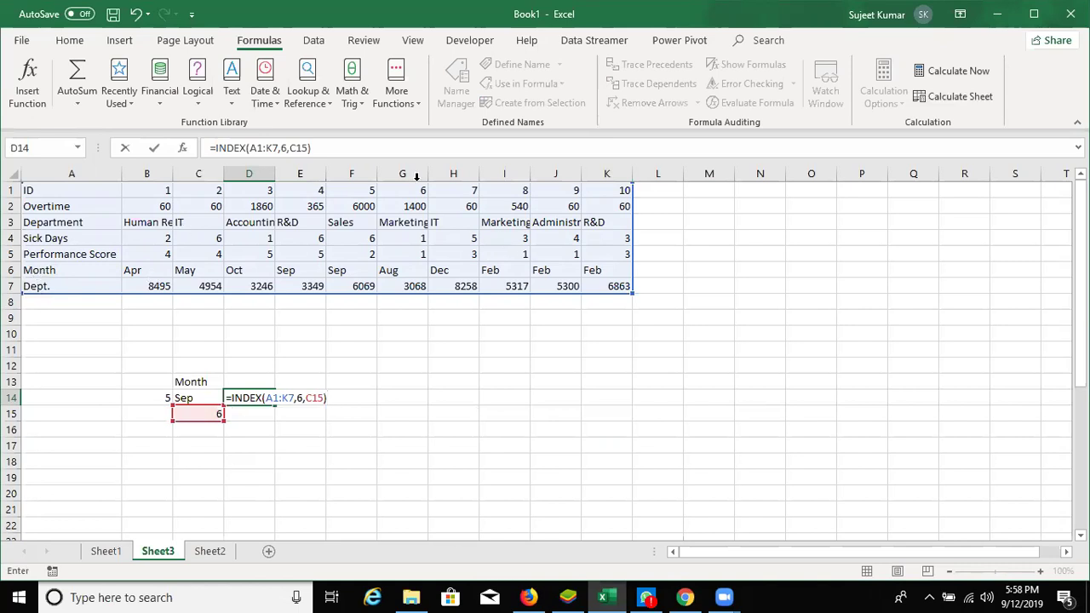
Enter the INDEX formula, then try 8 and 9 as the position in C15
{"action": "key", "text": "Return"}
{"action": "key", "text": "Up"}
{"action": "key", "text": "Left"}
{"action": "key", "text": "Down"}
{"action": "key", "text": "F2"}
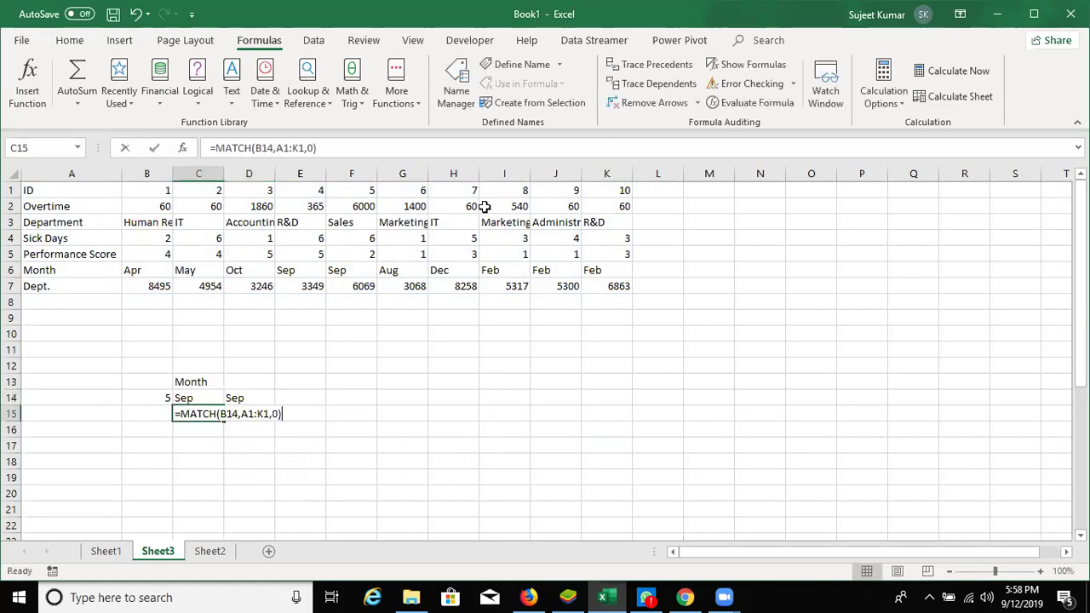
{"action": "key", "text": "ctrl+Return"}
{"action": "type", "text": "8"}
{"action": "key", "text": "ctrl+Return"}
{"action": "type", "text": "9"}
{"action": "key", "text": "Return"}
Change C15 to 1, then to 2, so D14 returns Apr
{"action": "key", "text": "Up"}
{"action": "type", "text": "1"}
{"action": "key", "text": "Return"}
{"action": "key", "text": "Up"}
{"action": "type", "text": "2"}
{"action": "key", "text": "Return"}
Start an OFFSET formula in E14
{"action": "key", "text": "Up"}
{"action": "key", "text": "Up"}
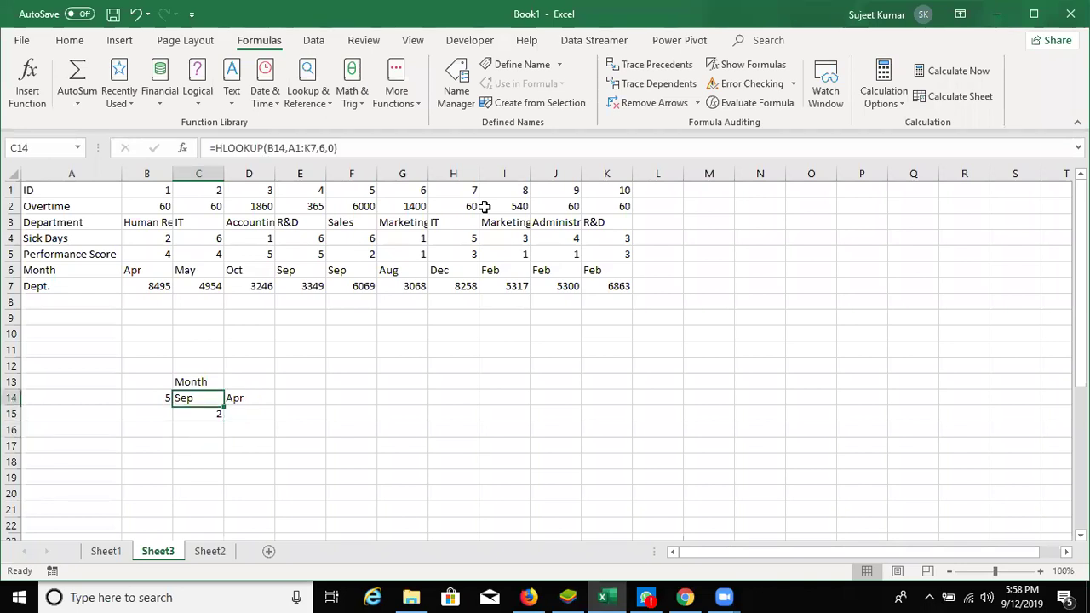
{"action": "key", "text": "Right"}
{"action": "key", "text": "Right"}
{"action": "type", "text": "=off"}
{"action": "key", "text": "Tab"}
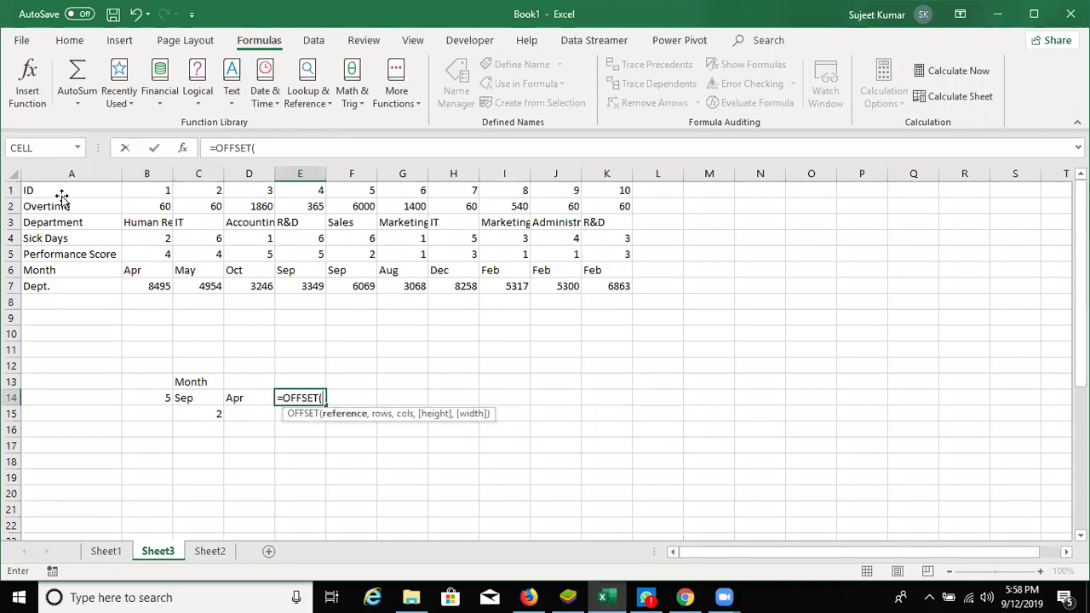
Complete E14 as =OFFSET(A1,5,C15-1) so it returns Apr like D14
{"action": "left_click", "coordinate": [63, 197]}
{"action": "type", "text": ","}
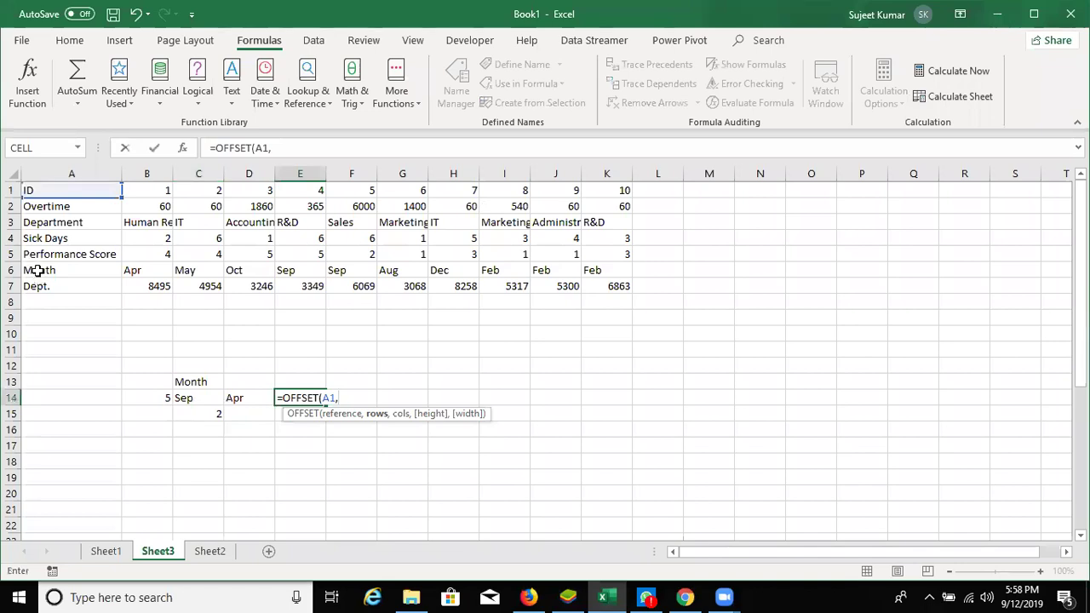
{"action": "type", "text": "5"}
{"action": "type", "text": ","}
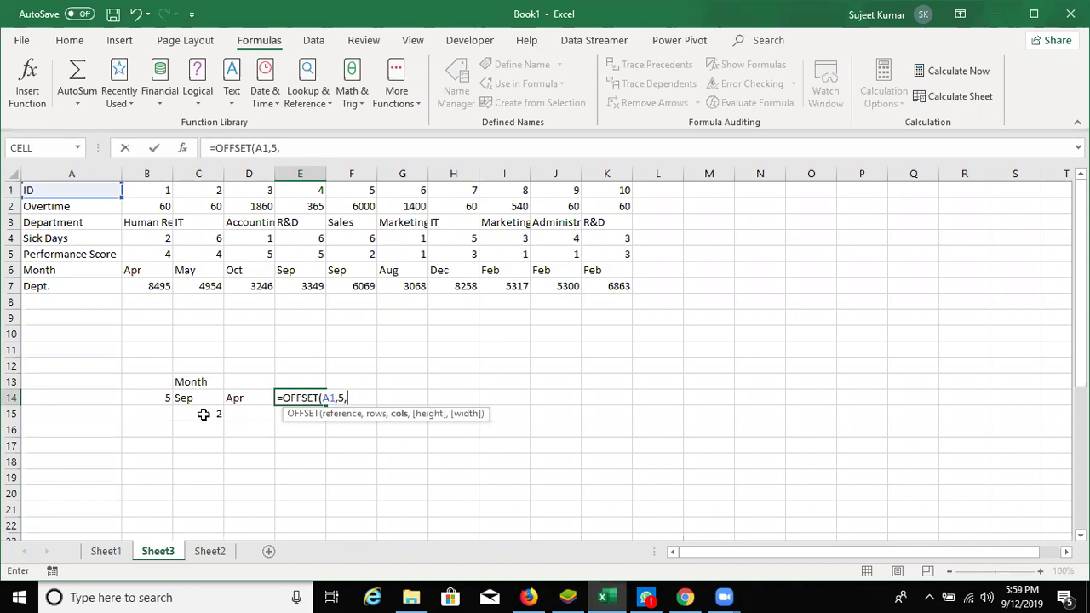
{"action": "left_click", "coordinate": [198, 419]}
{"action": "left_click", "coordinate": [198, 419]}
{"action": "type", "text": "-"}
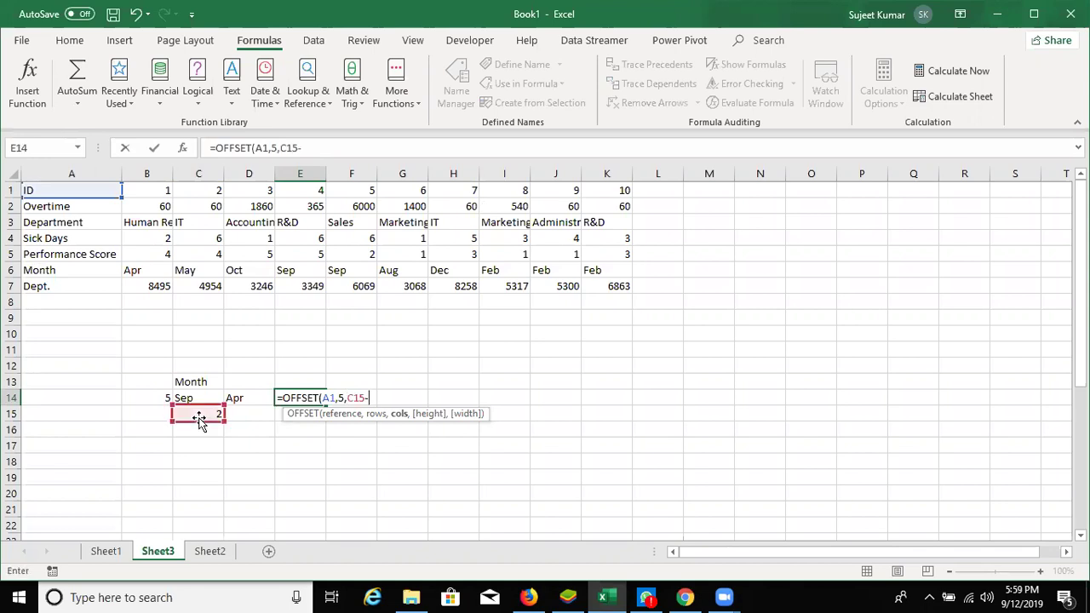
{"action": "type", "text": "1)"}
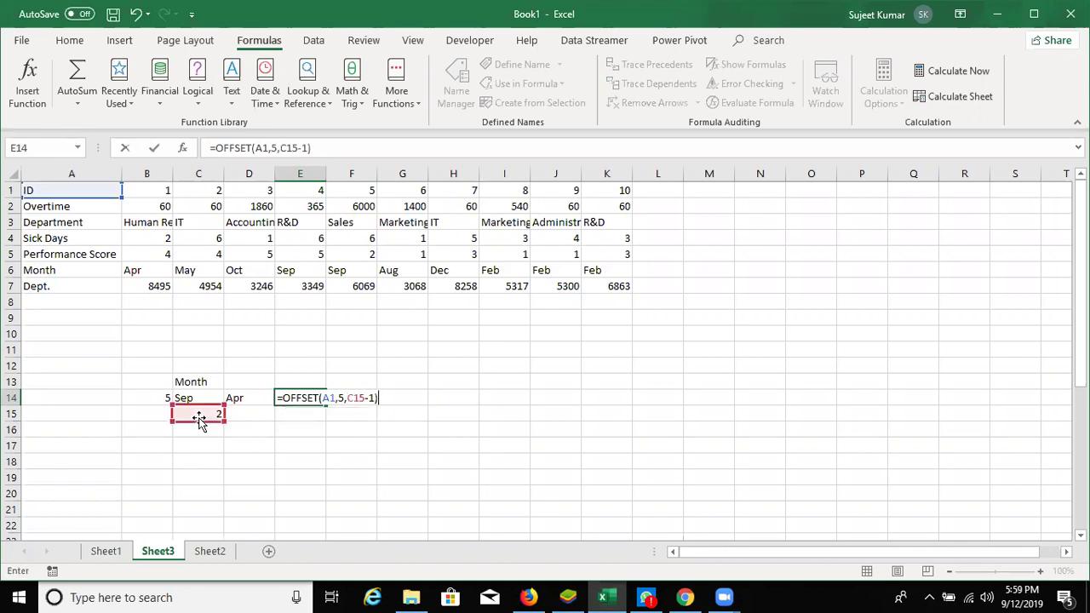
{"action": "key", "text": "Return"}
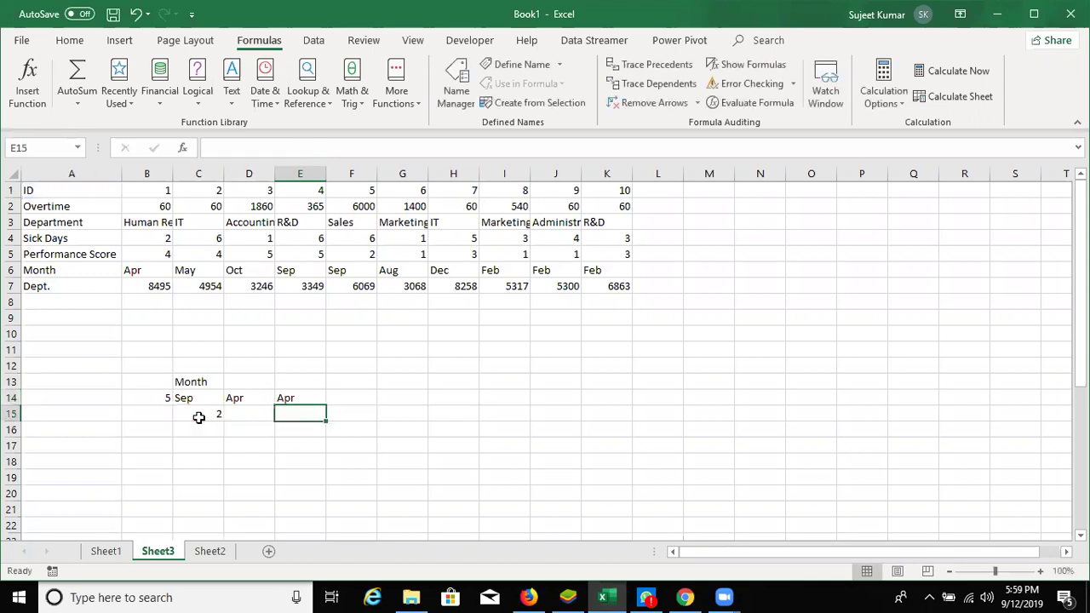
{"action": "key", "text": "Left"}
{"action": "key", "text": "Left"}
Compare the C14, D14 and E14 month lookups, then bring up WhatsApp from the taskbar
{"action": "key", "text": "Up"}
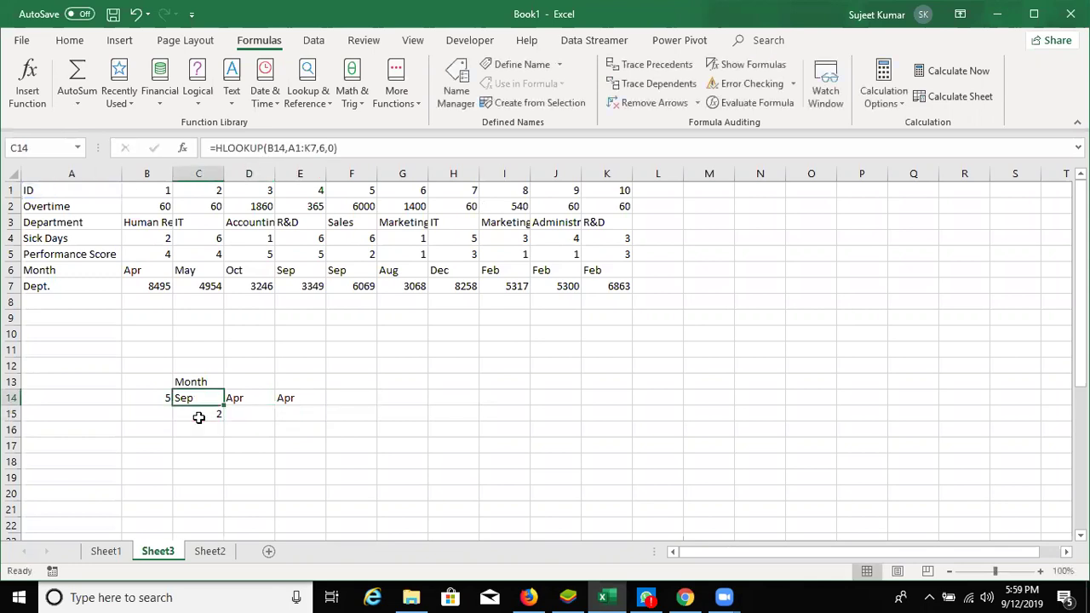
{"action": "key", "text": "Right"}
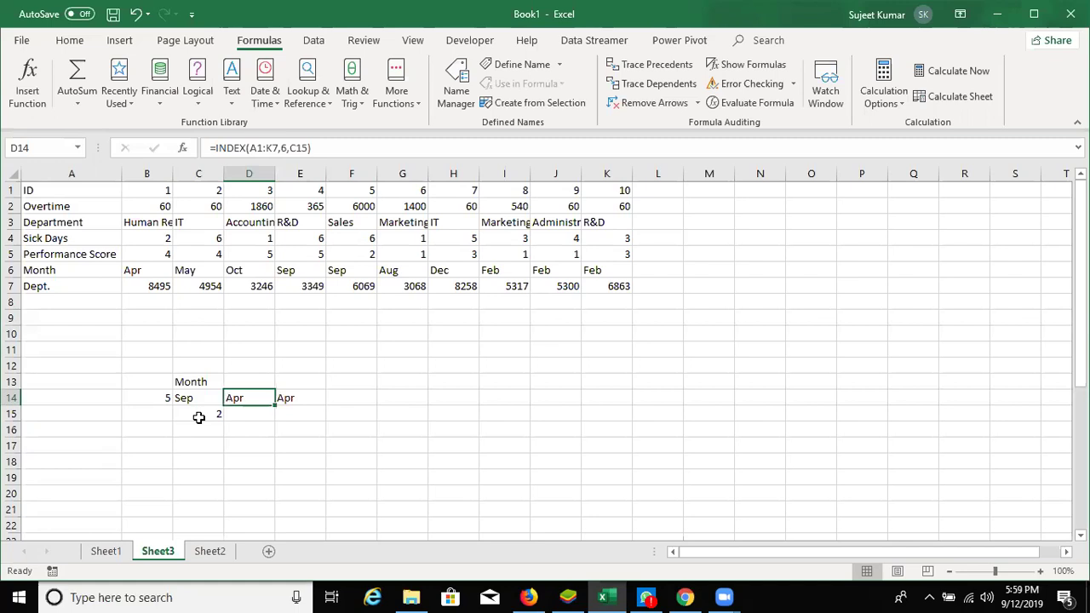
{"action": "key", "text": "Right"}
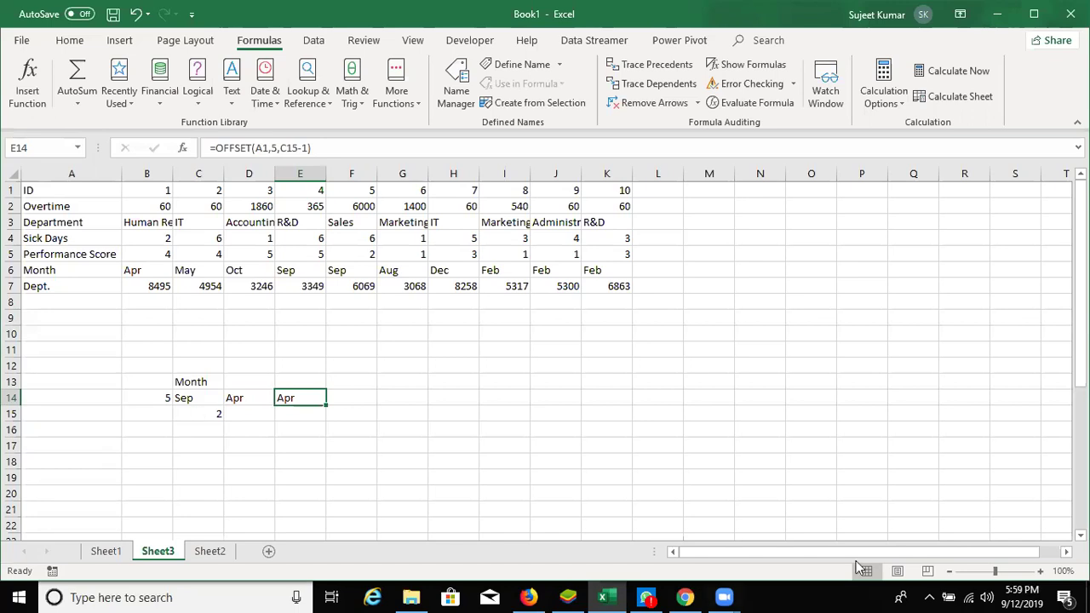
{"action": "left_click", "coordinate": [649, 596]}
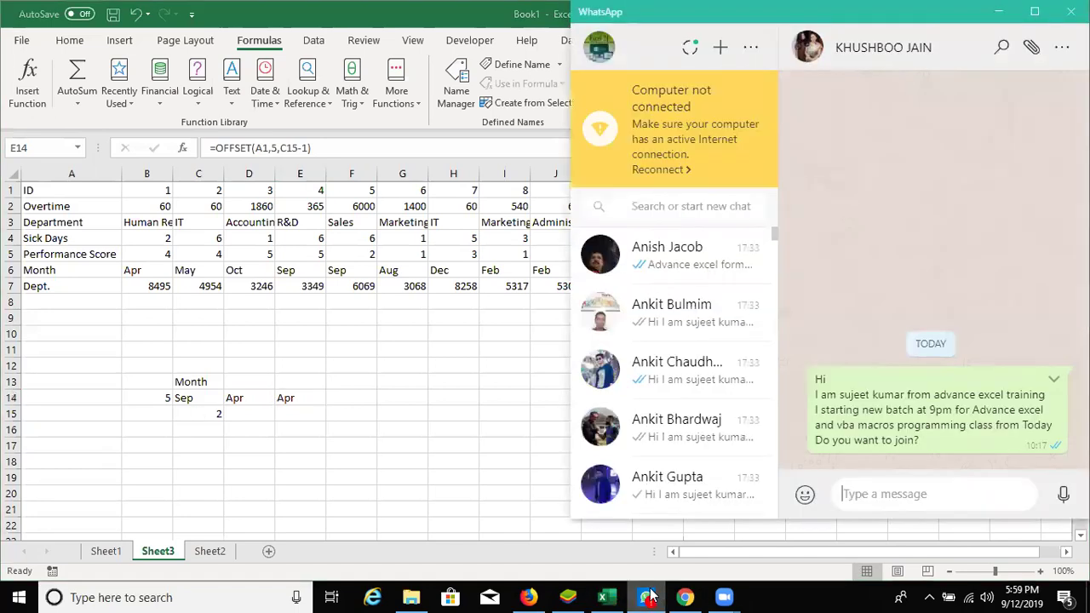
Return to the Excel sheet to close WhatsApp, then show the desktop with Win+D
{"action": "left_click", "coordinate": [470, 516]}
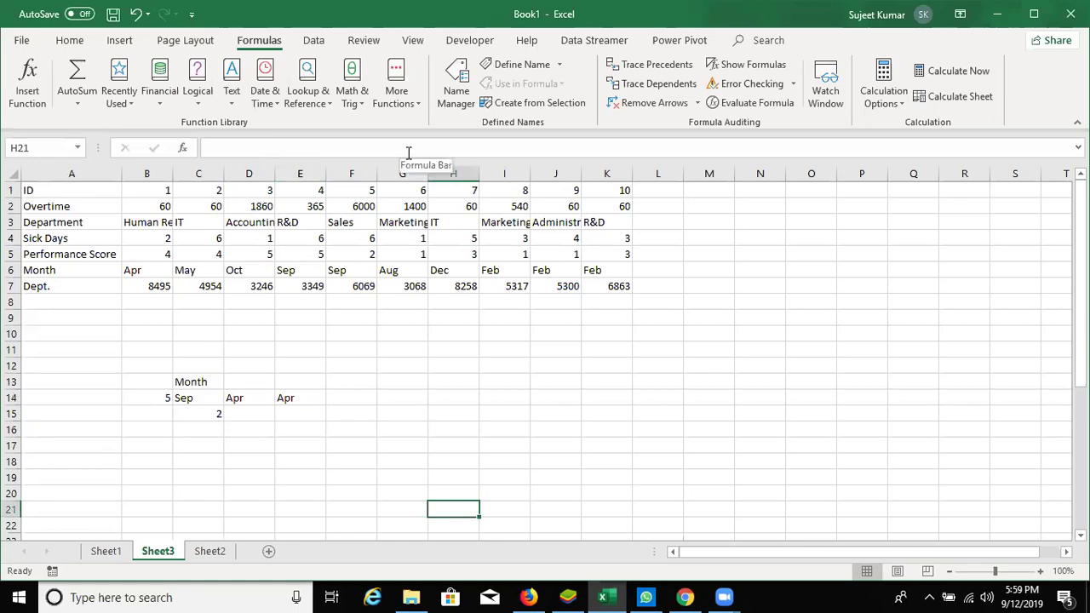
{"action": "key", "text": "super+d"}
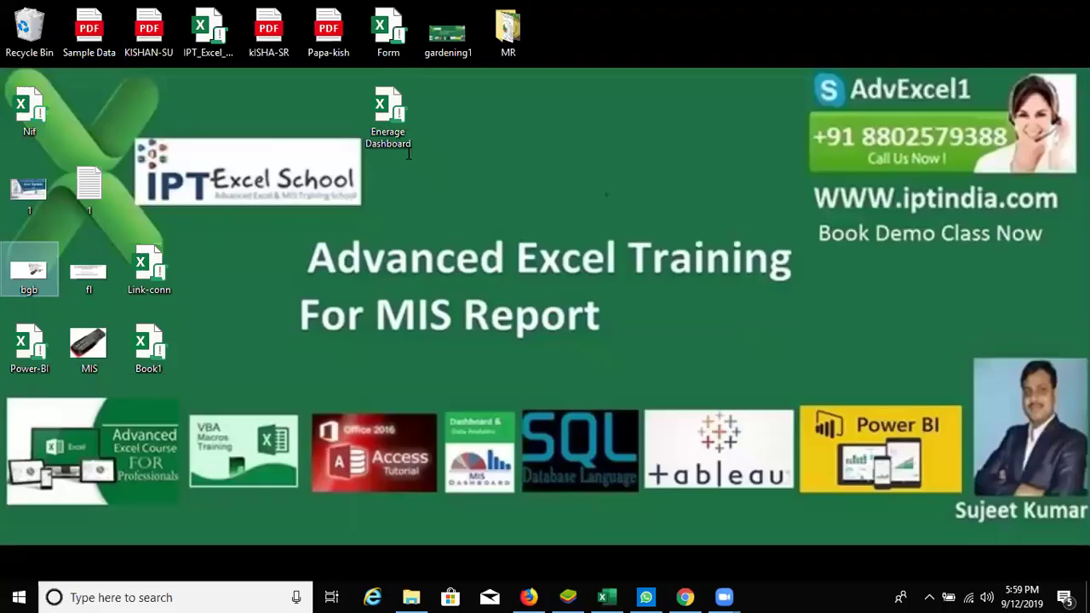